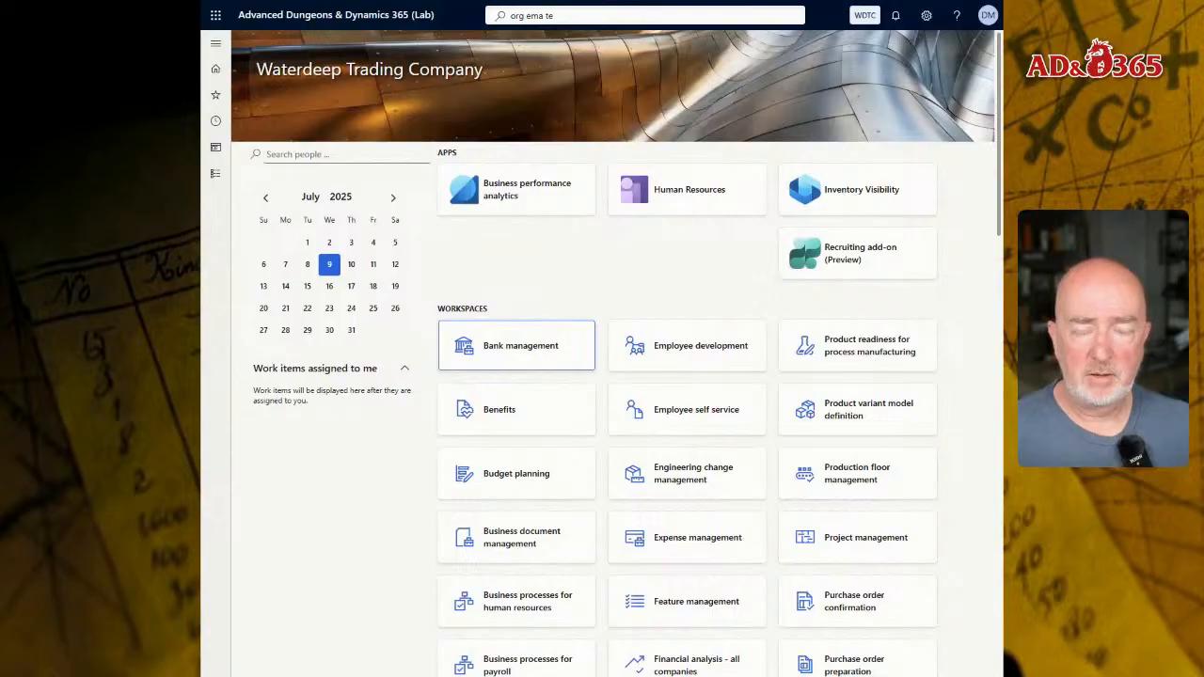
- Check the list of available companies, keeping WDTC as the active company
click(864, 15)
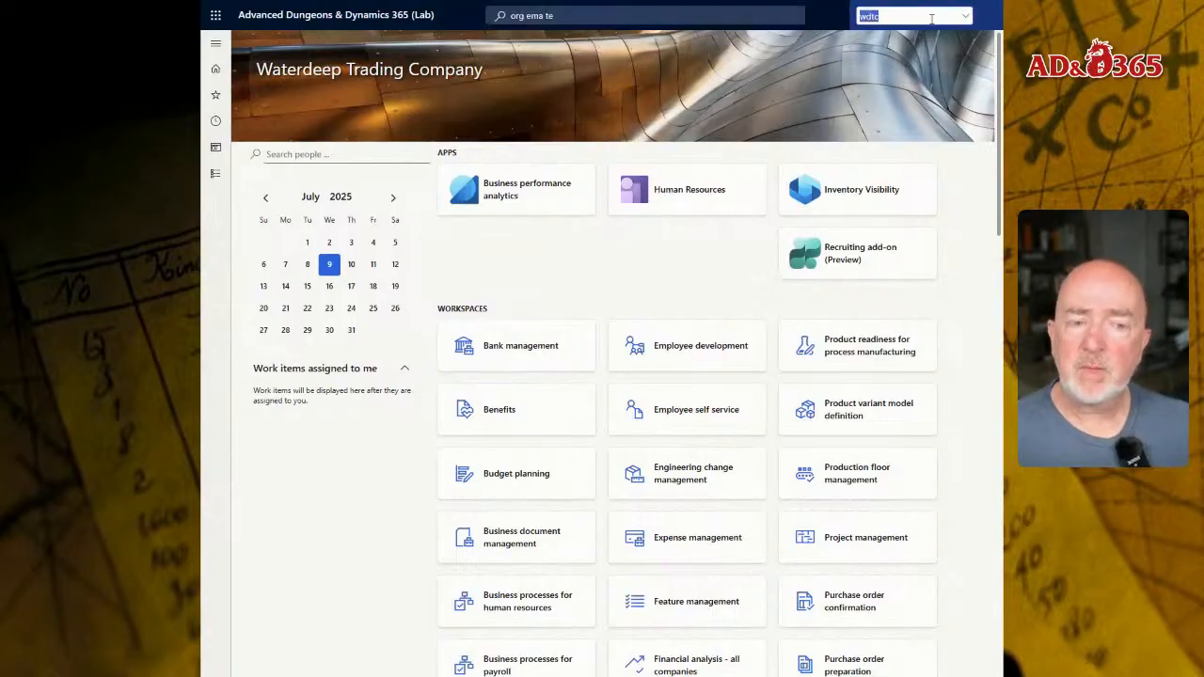
click(965, 17)
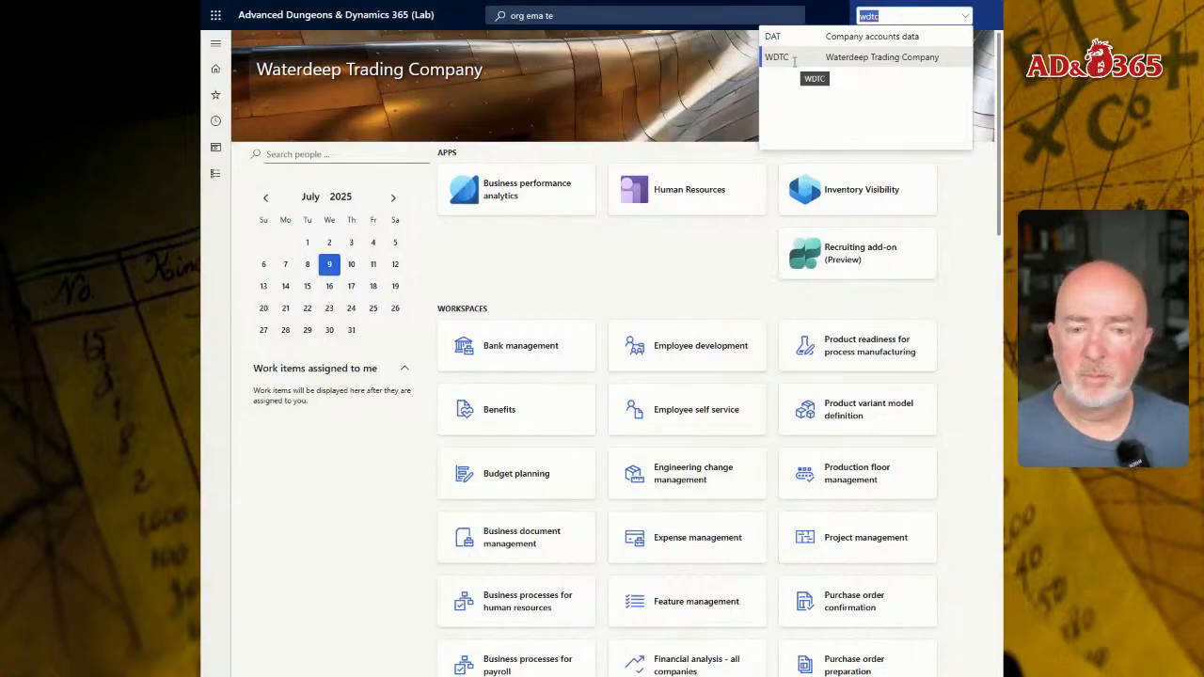
click(638, 251)
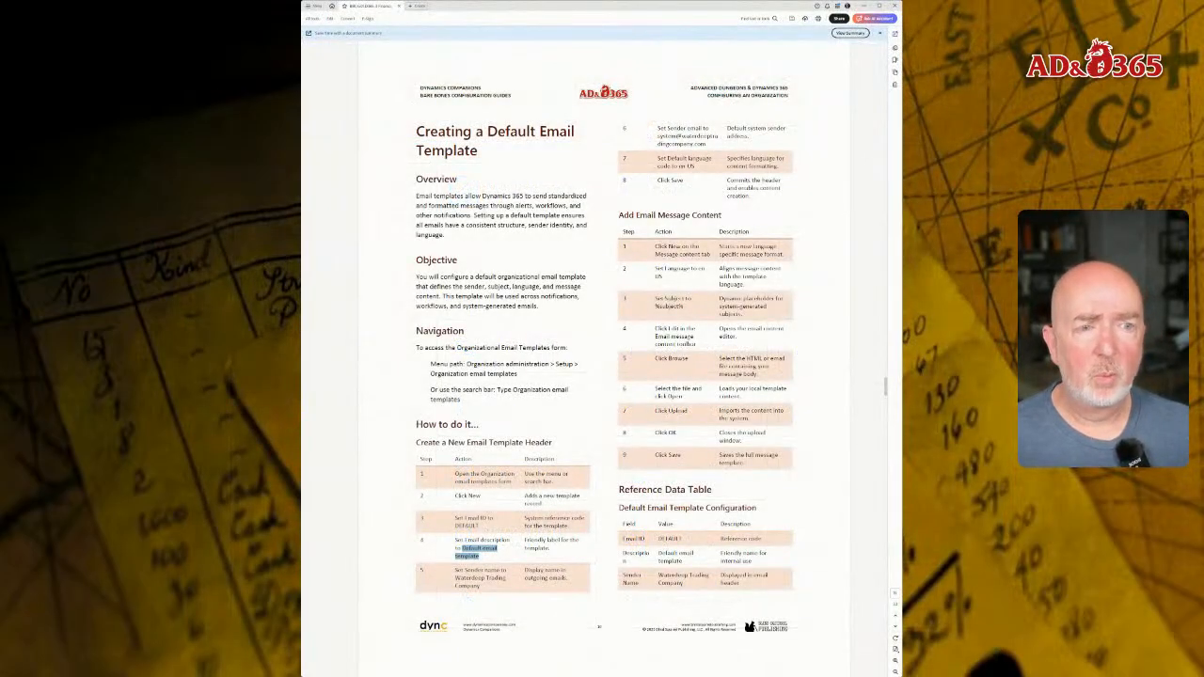
click(506, 263)
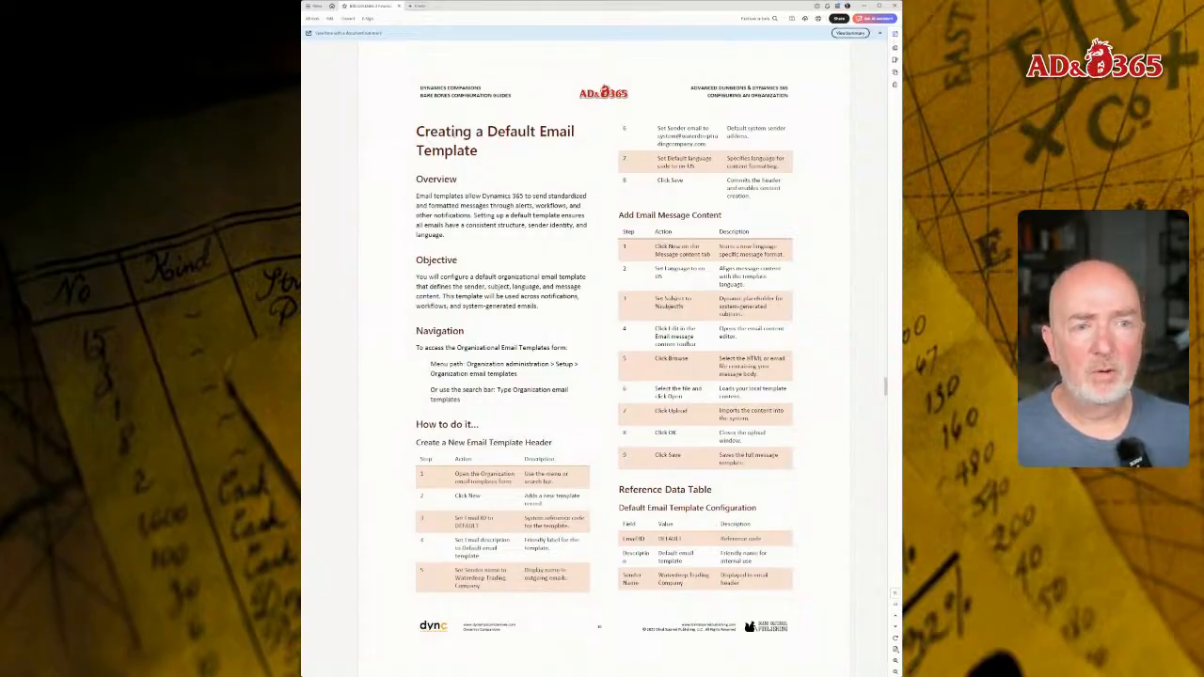
- Review the configuration guide's pages on the default email template, workflow parameters, worker records and associating users with workers
drag(416, 132, 478, 152)
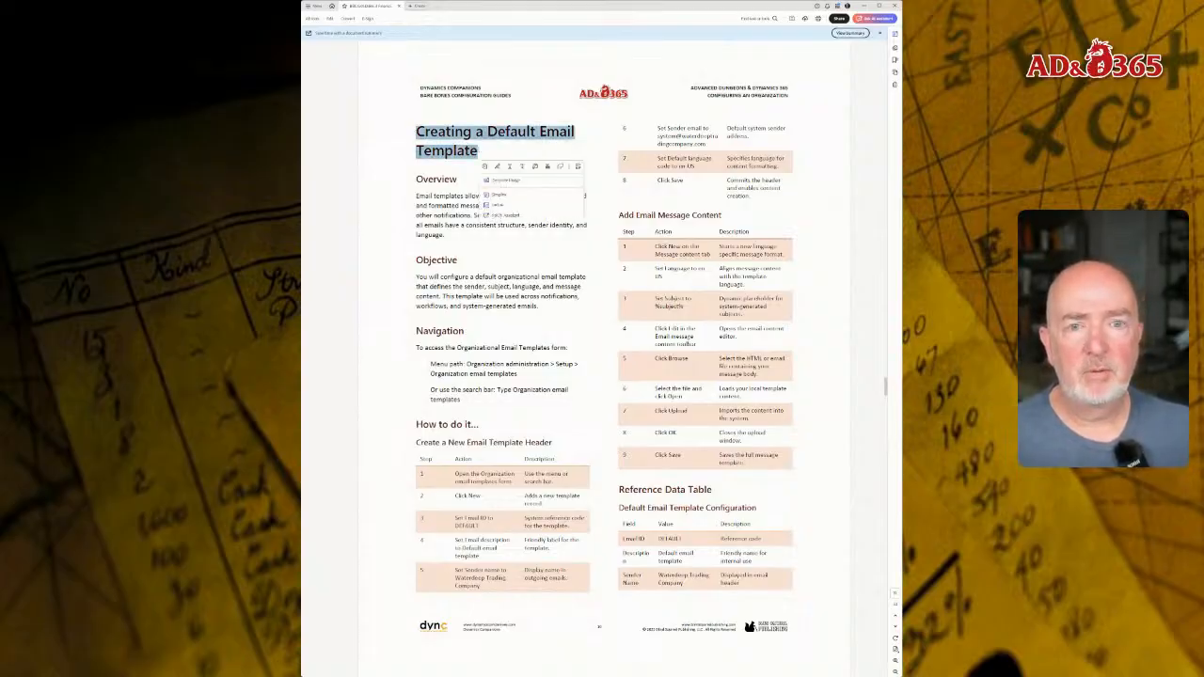
click(460, 206)
scroll(460, 208, down, 1)
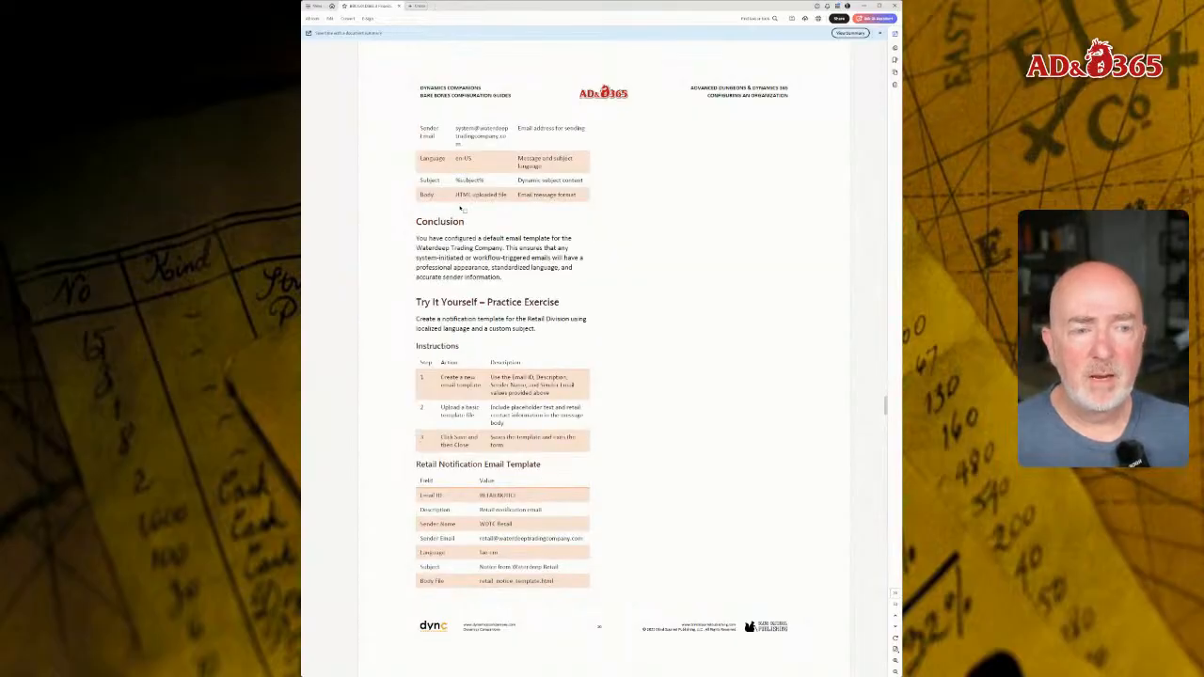
scroll(462, 209, down, 1)
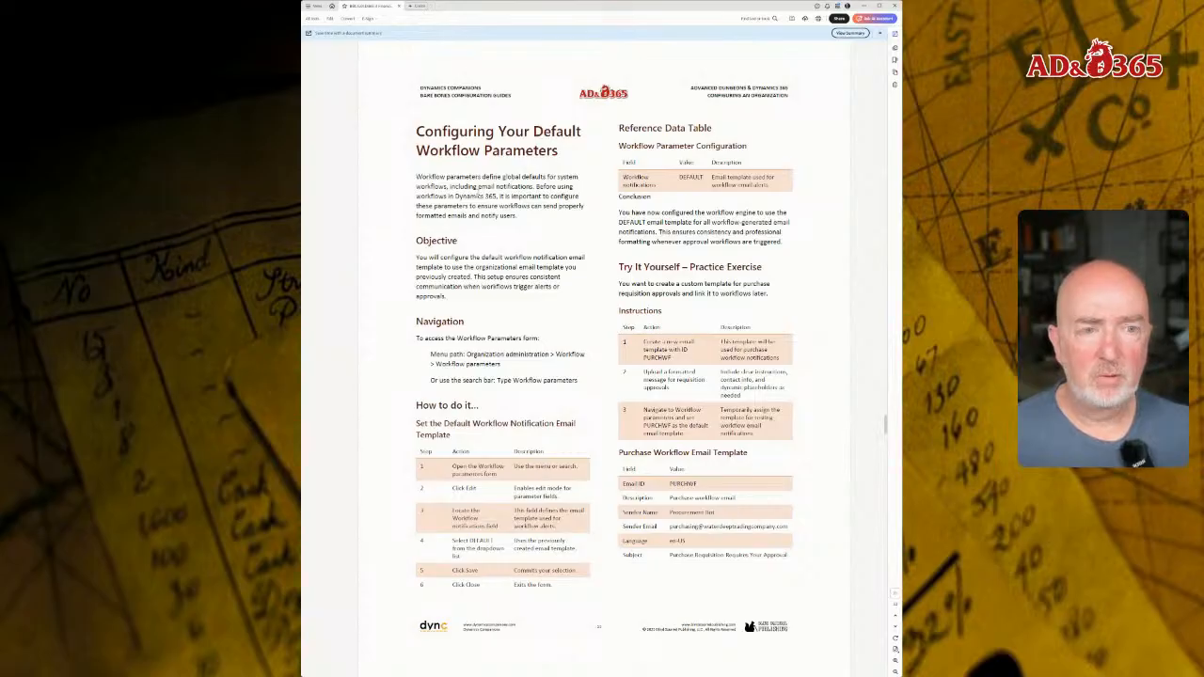
scroll(603, 357, down, 1)
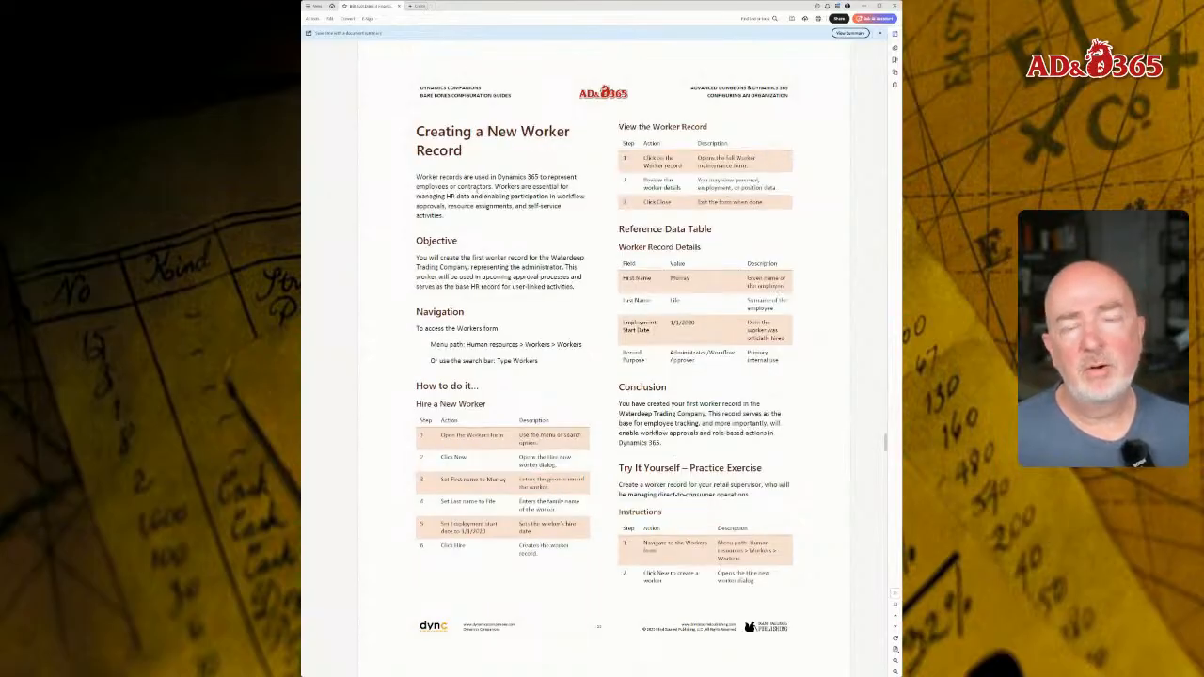
scroll(480, 192, down, 2)
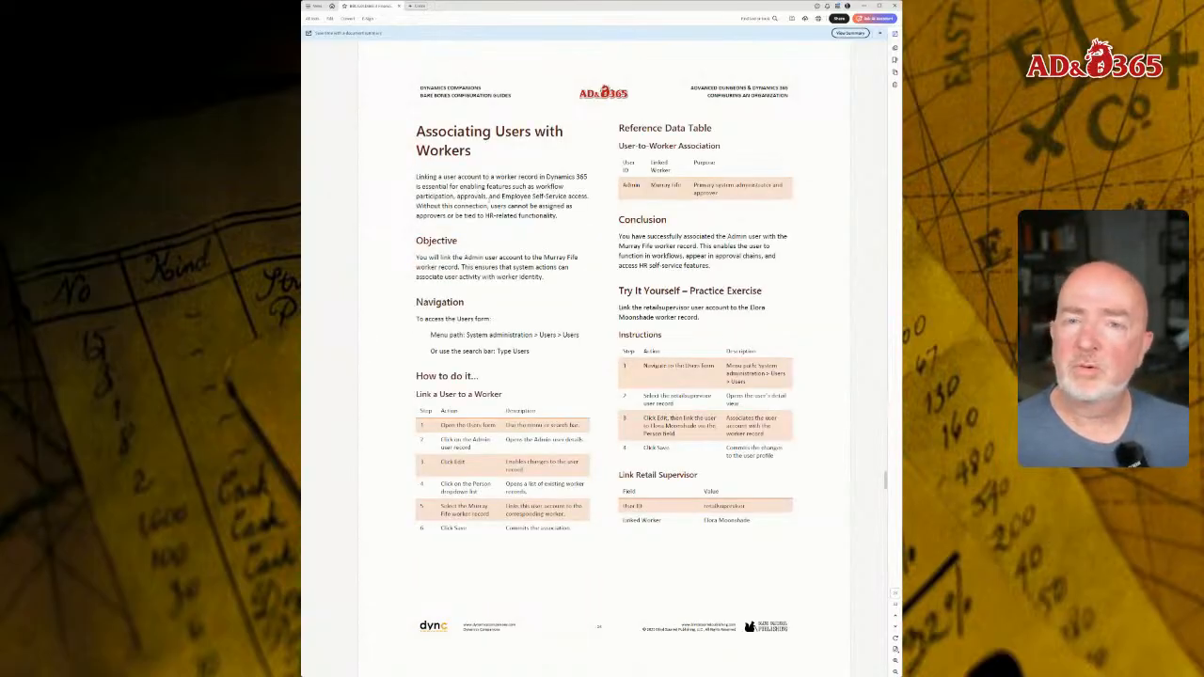
scroll(490, 203, up, 3)
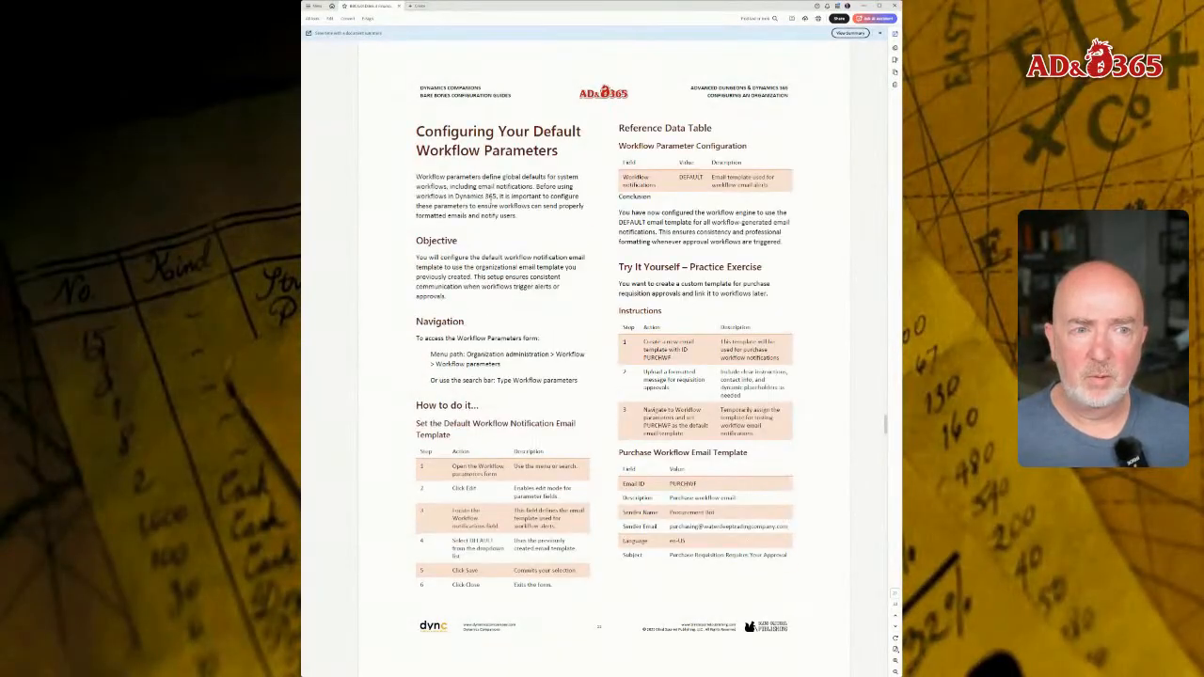
scroll(490, 203, up, 2)
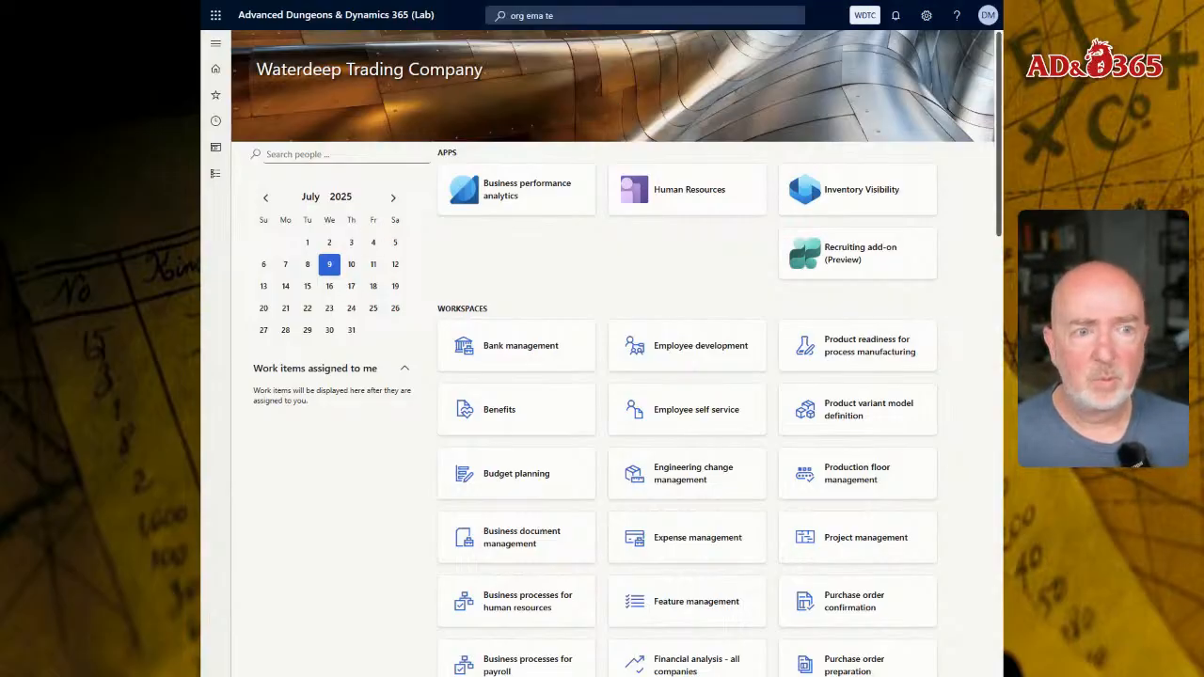
- Look up pages matching "org ema te" in the page search, comparing the results with and without "org"
click(585, 15)
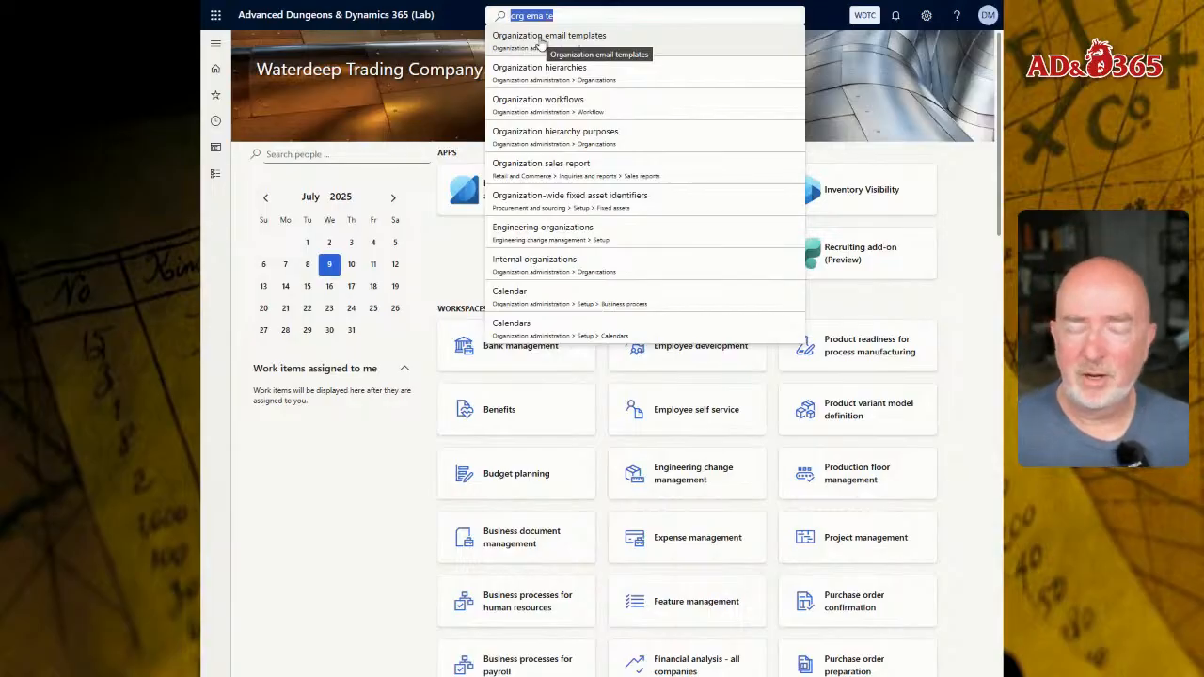
click(582, 11)
key(Escape)
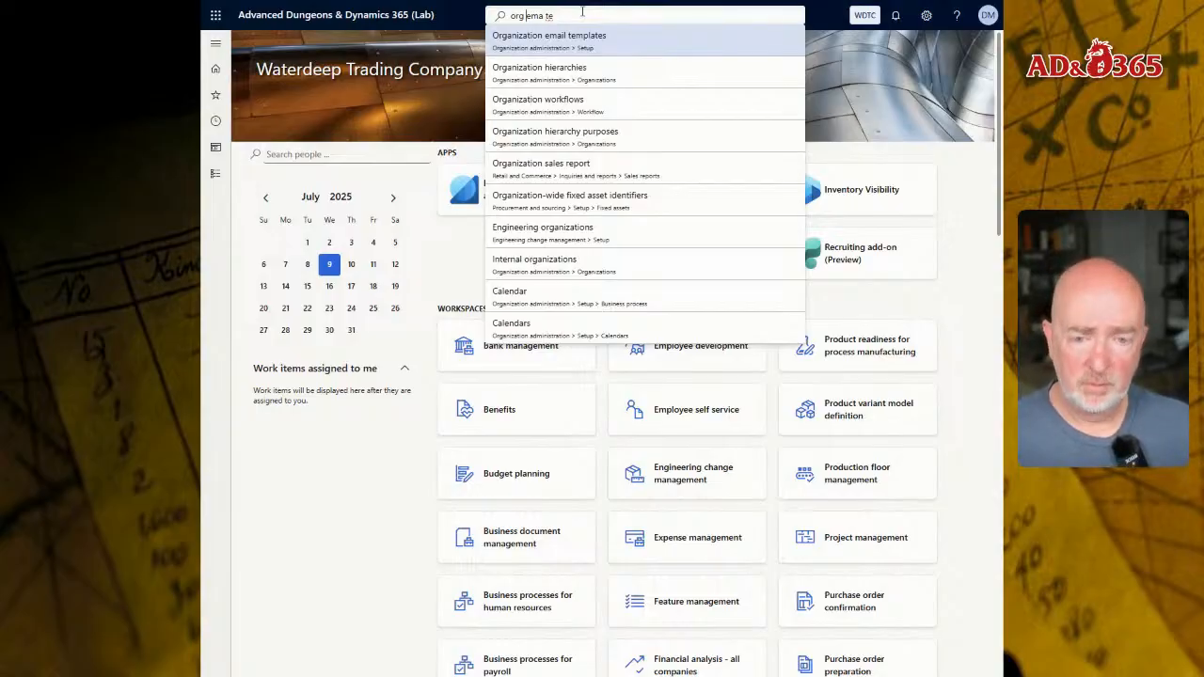
key(ctrl+shift+Right)
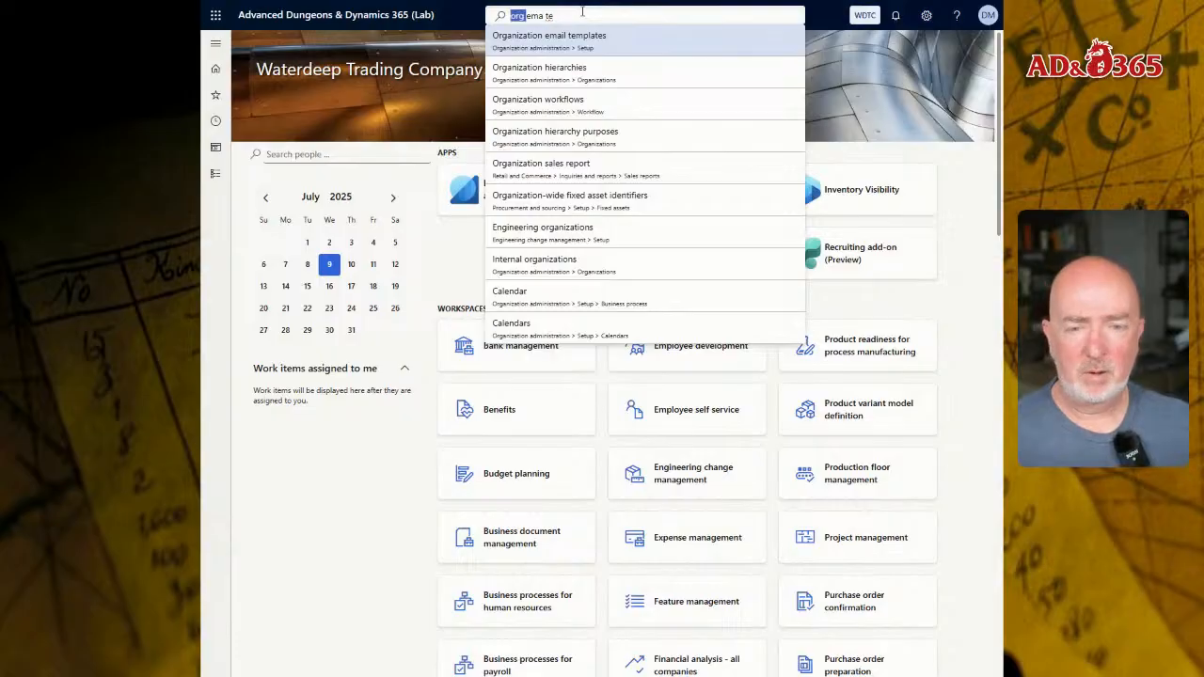
key(Delete)
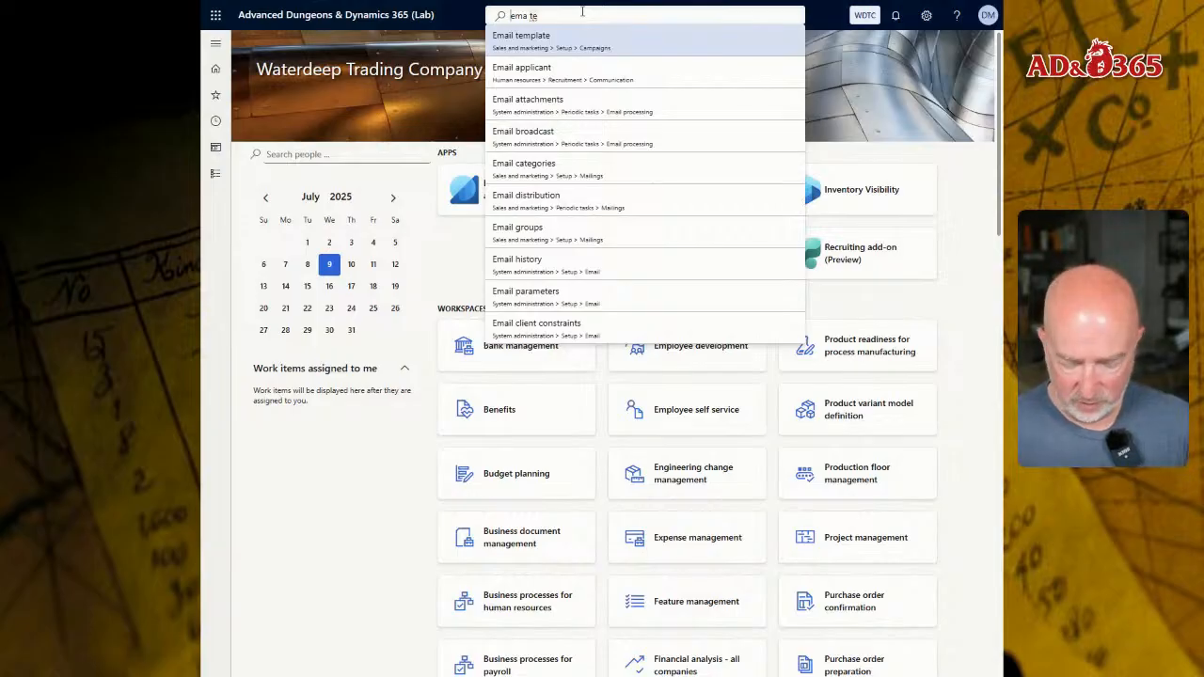
text(org)
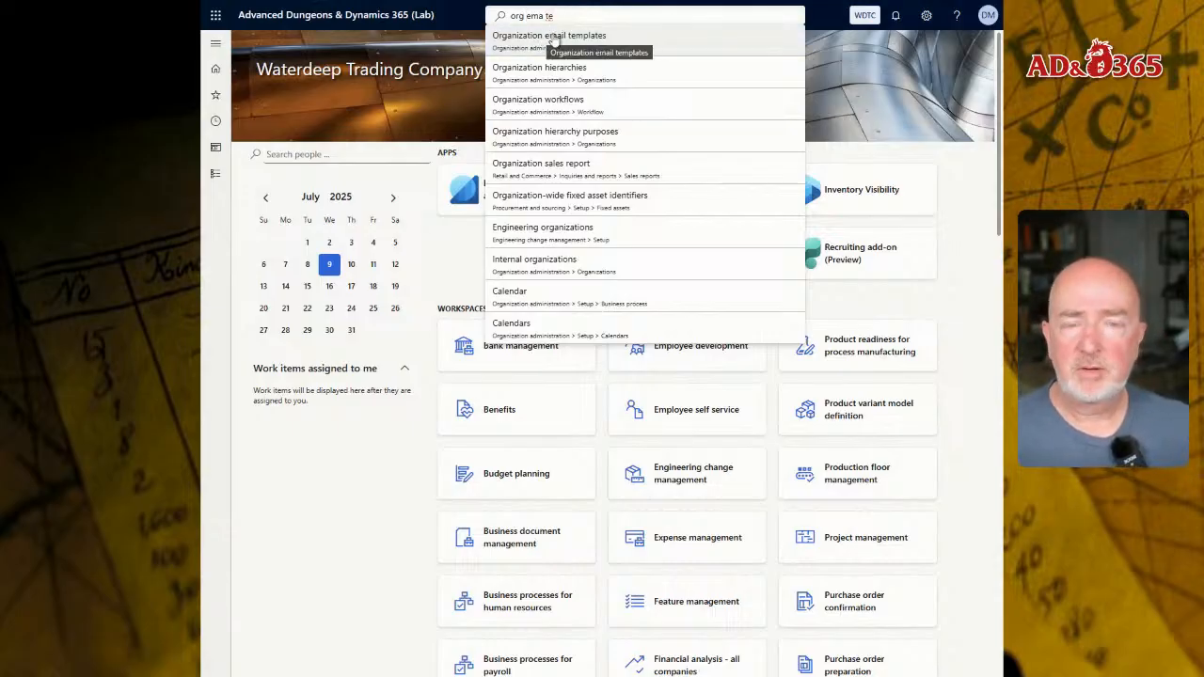
- Open Organization email templates under Organization administration setup and create a template with Email ID DEFAULT and description Default Email Template
click(219, 178)
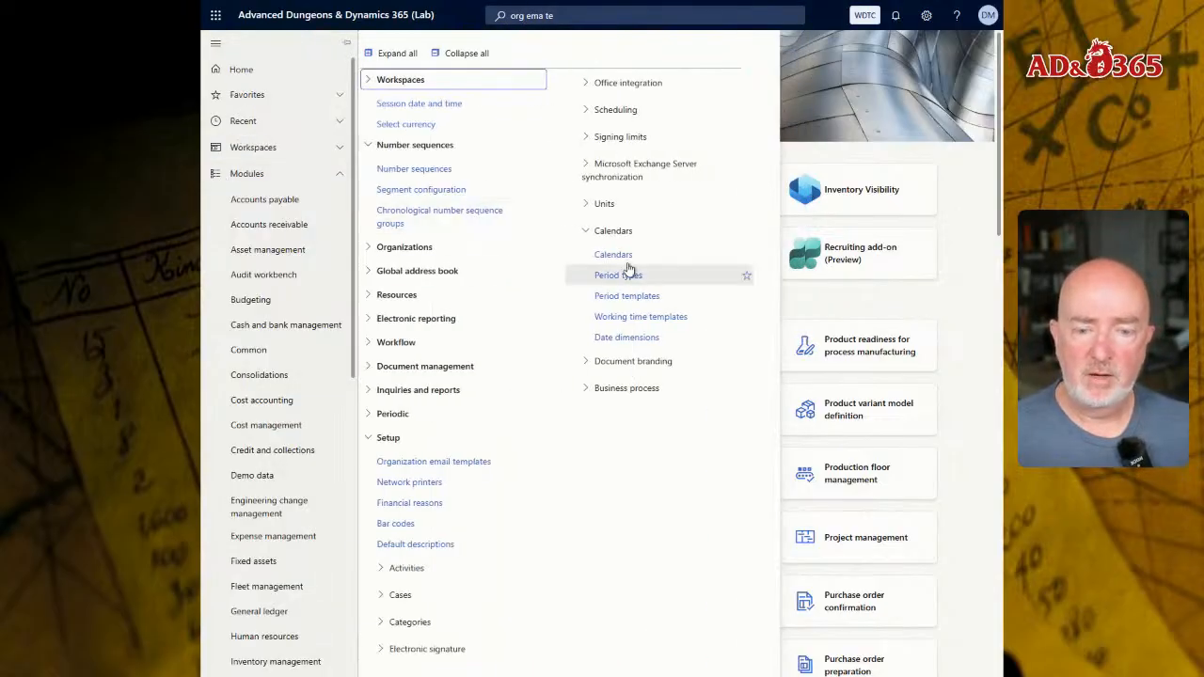
click(448, 463)
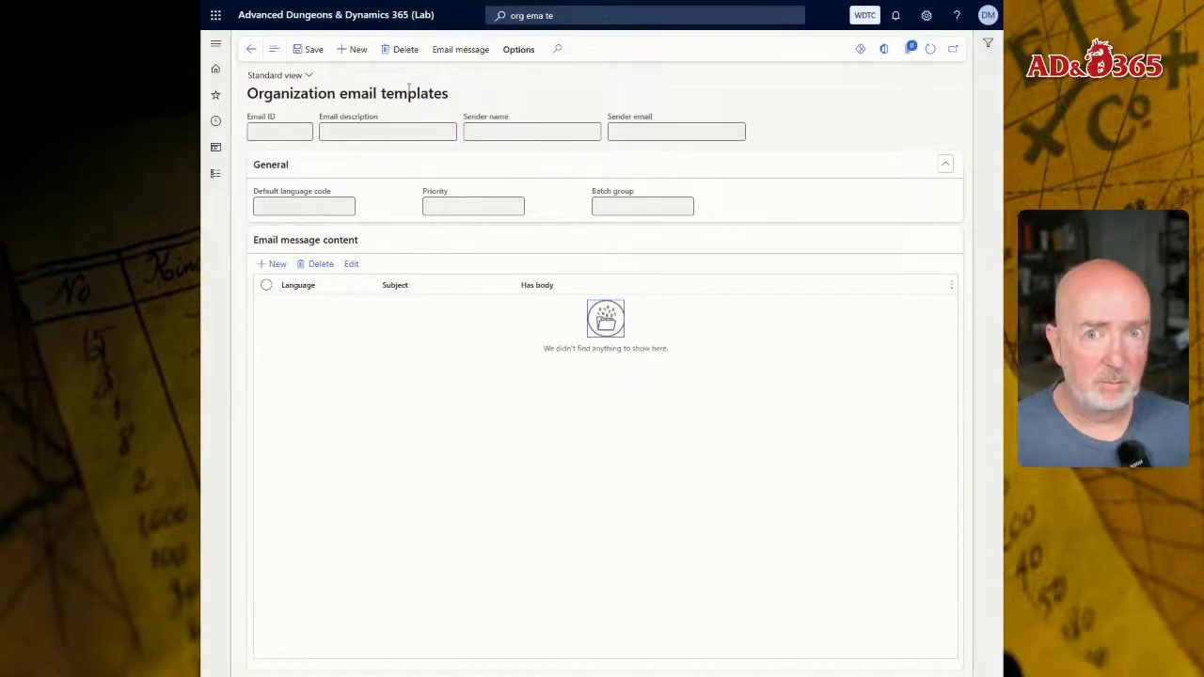
click(362, 53)
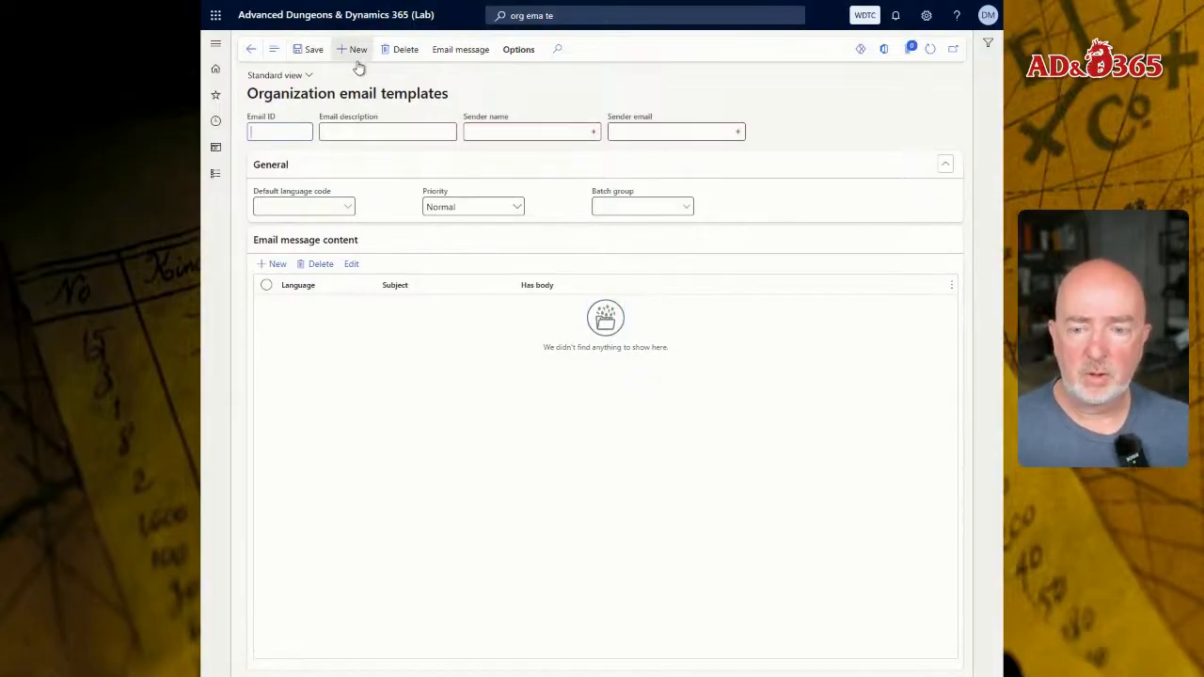
text(DEFAULT)
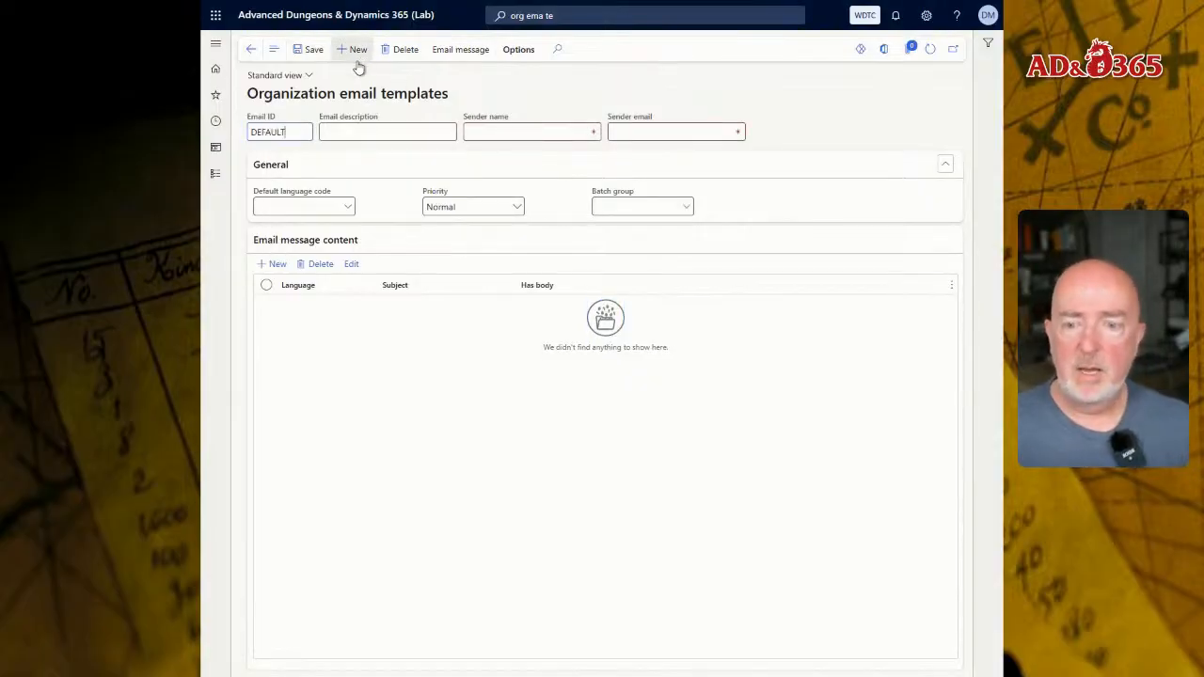
key(Tab)
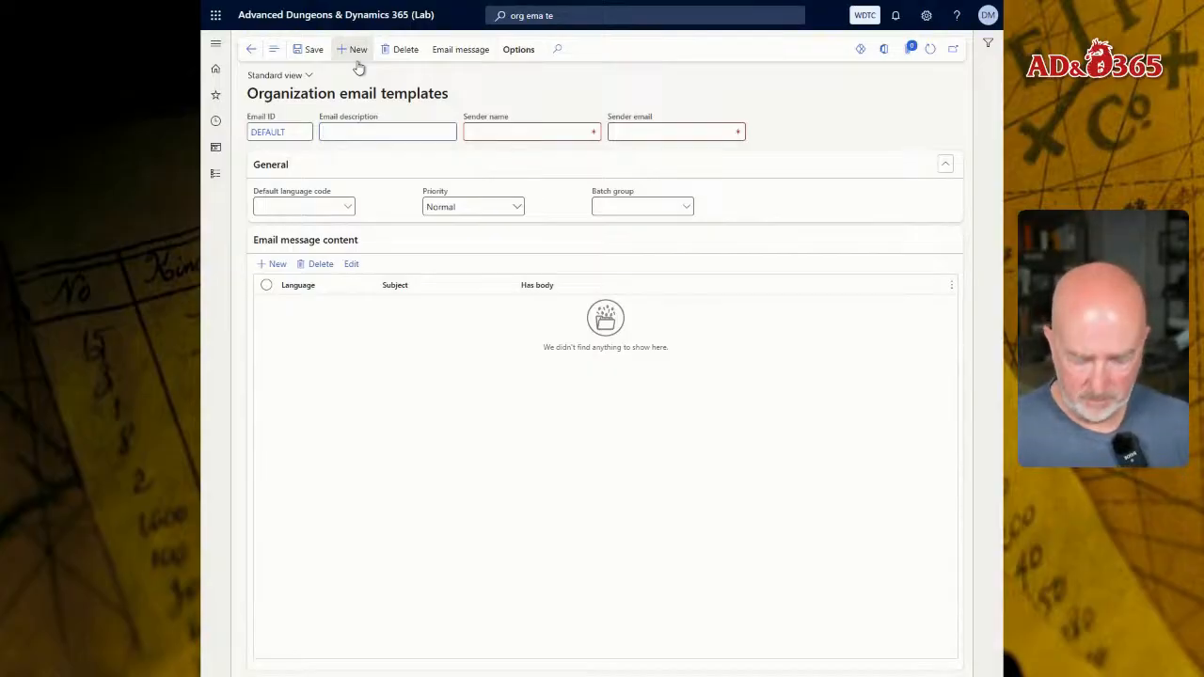
text(Default)
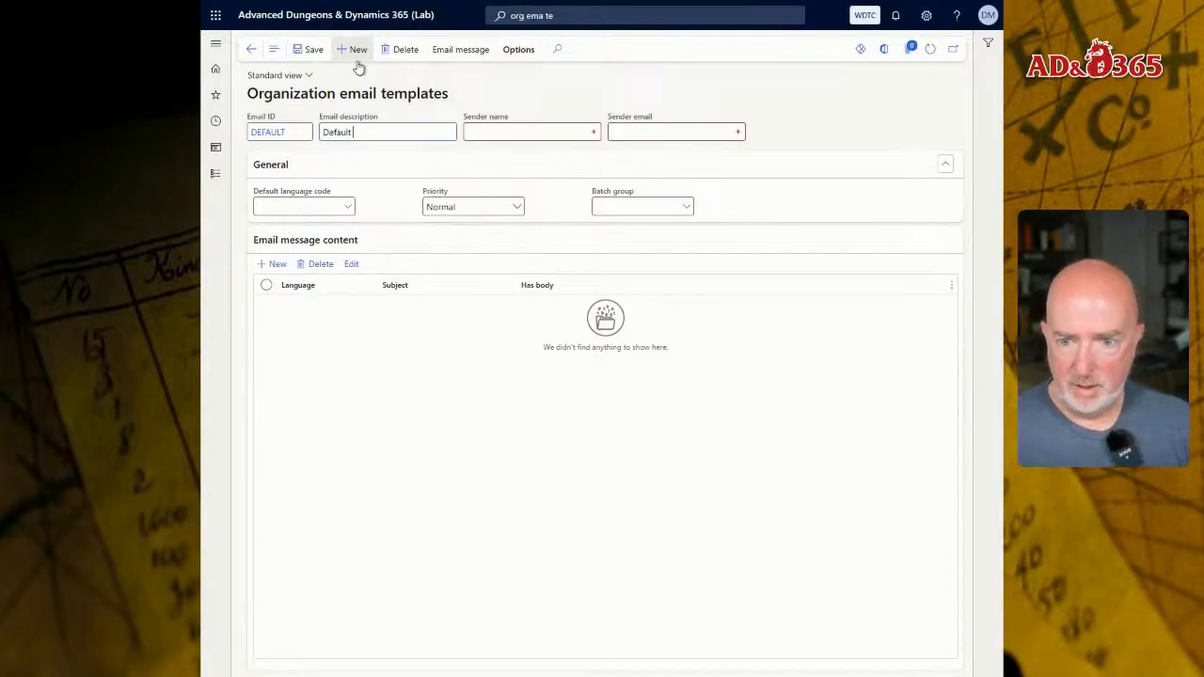
text( Email Template)
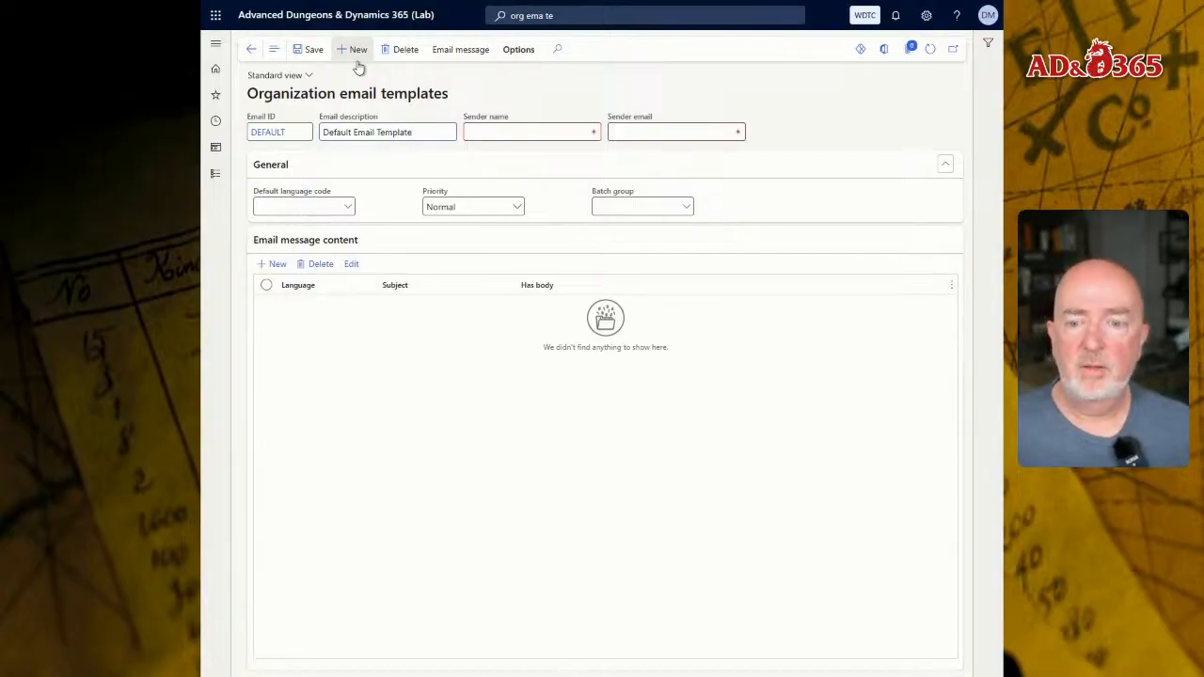
key(Tab)
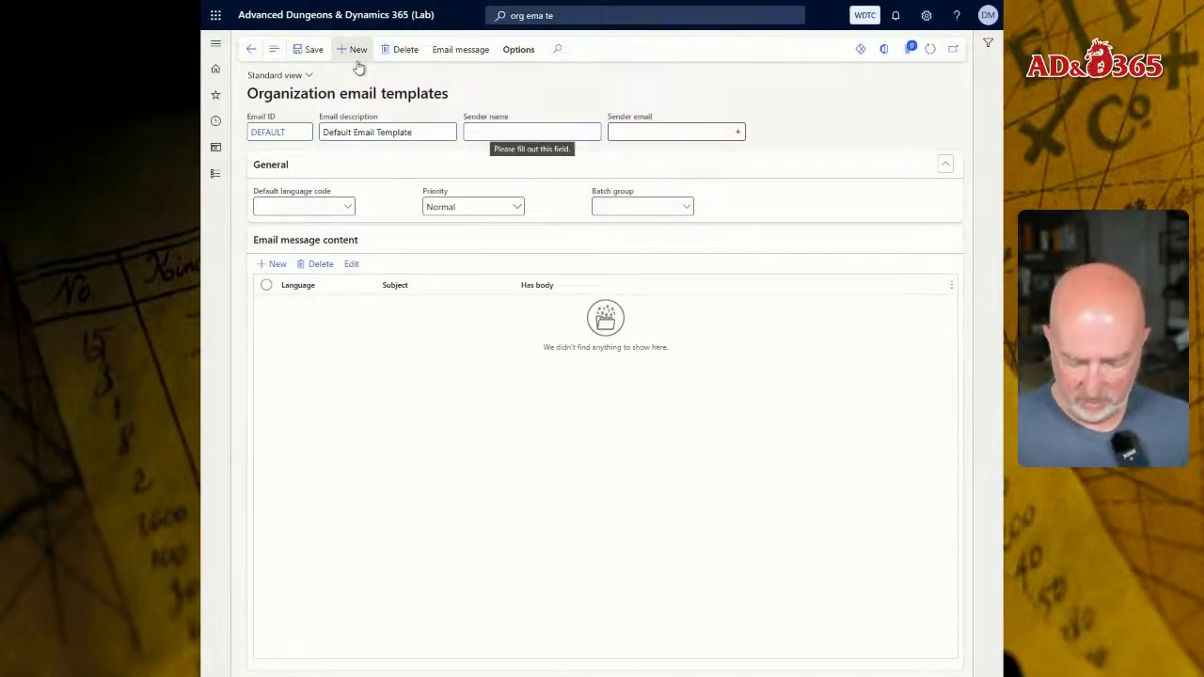
- Set the template's sender name to Dungeon Master and fill in the sender's email address
text(Dungeon Master)
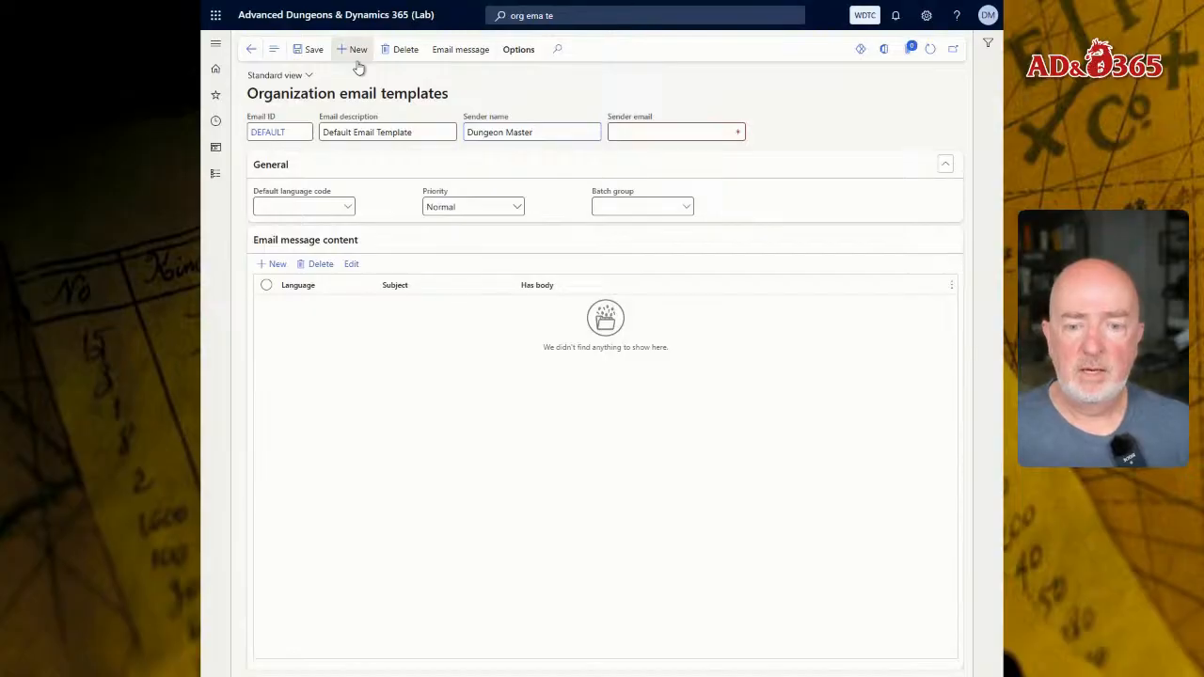
key(Tab)
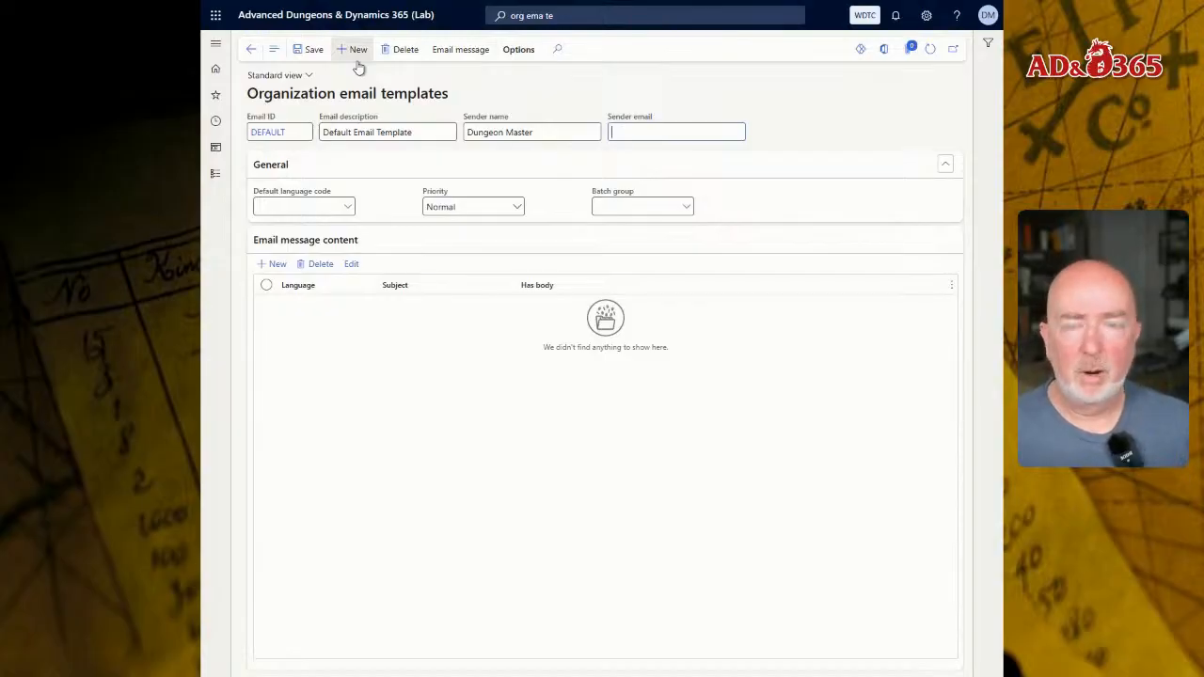
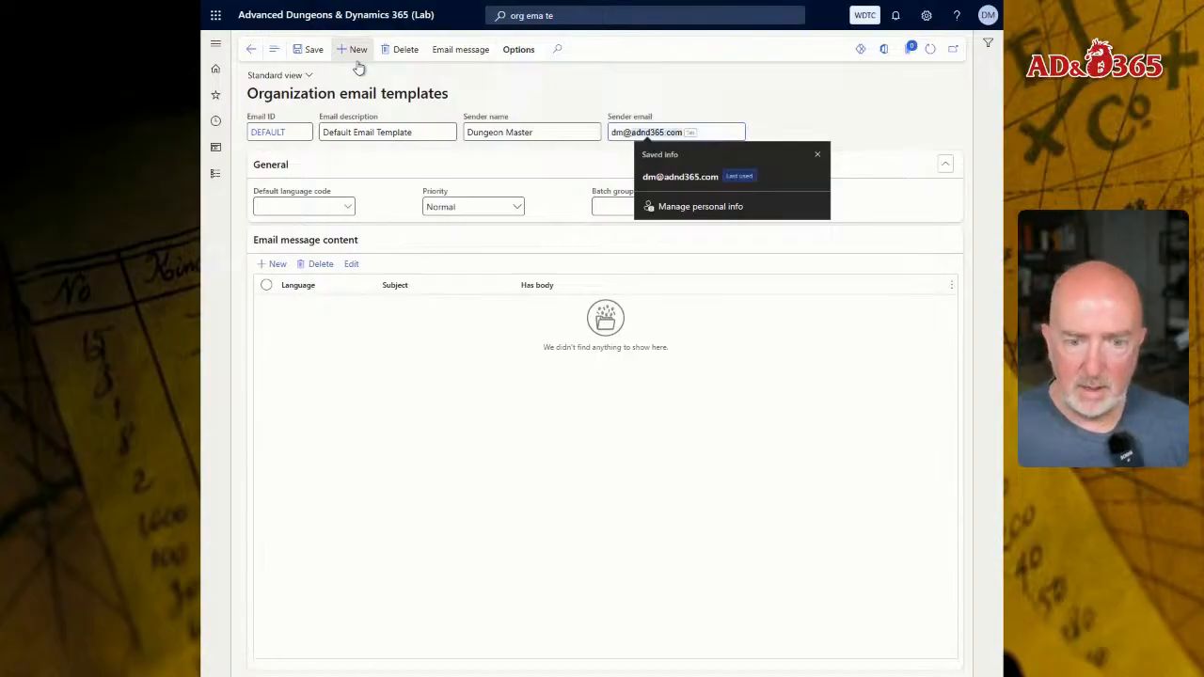
key(Tab)
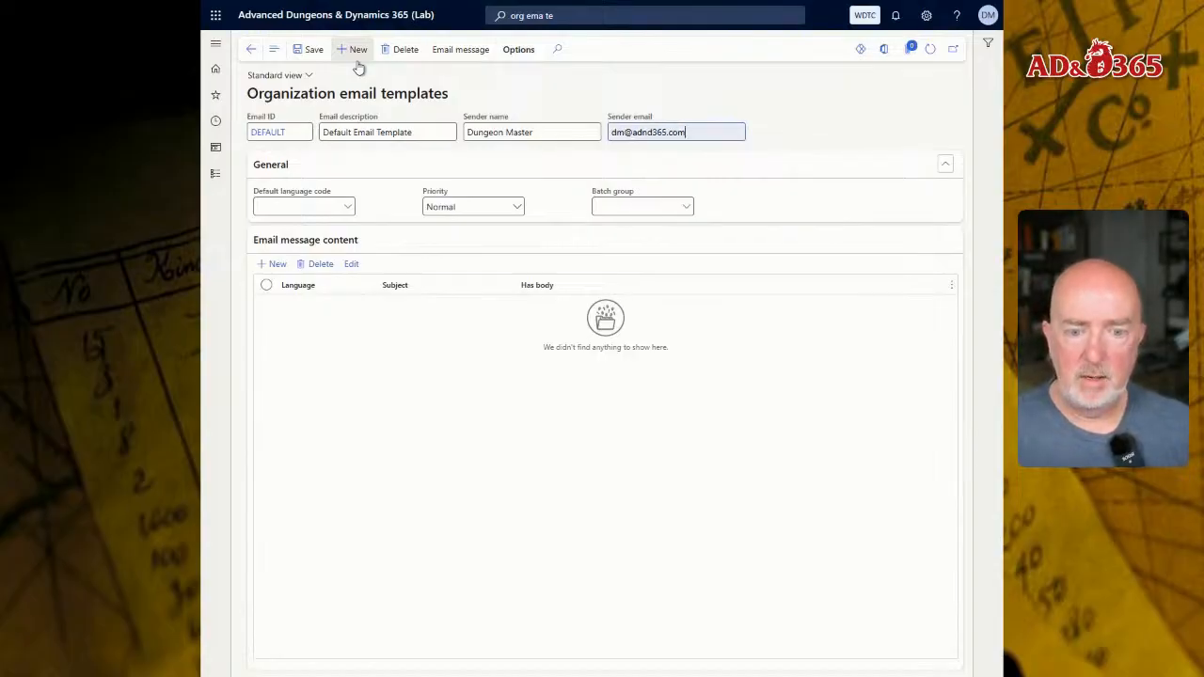
click(694, 132)
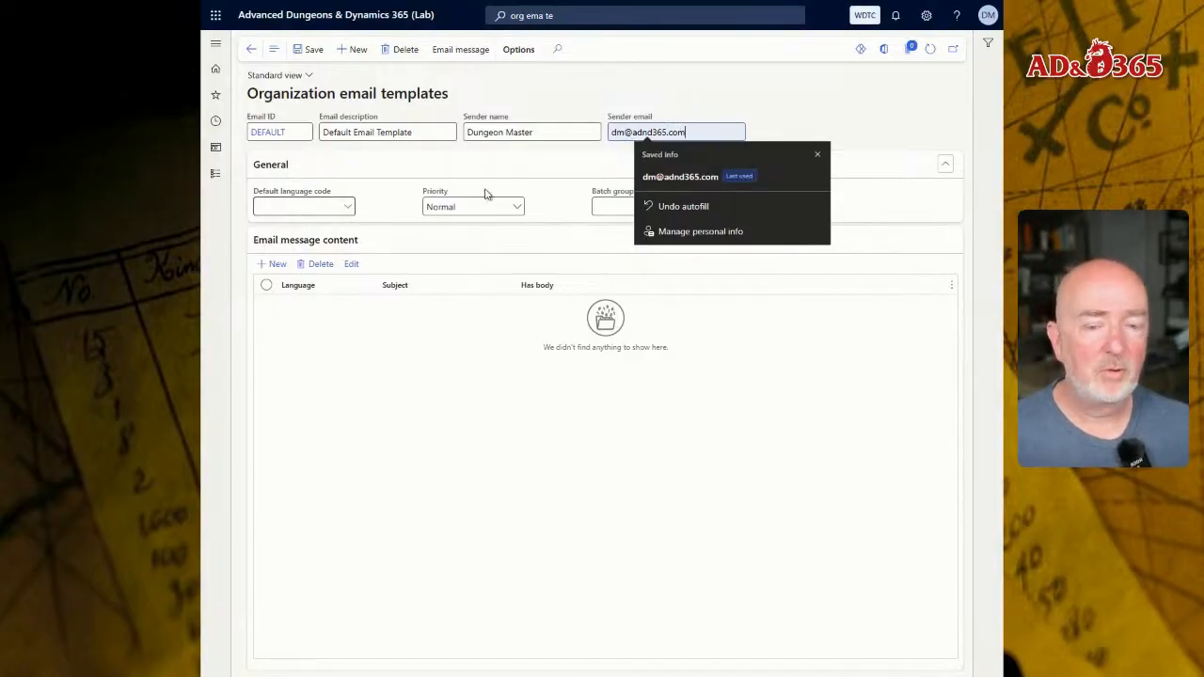
- Set the template's default language code to en-US
click(290, 207)
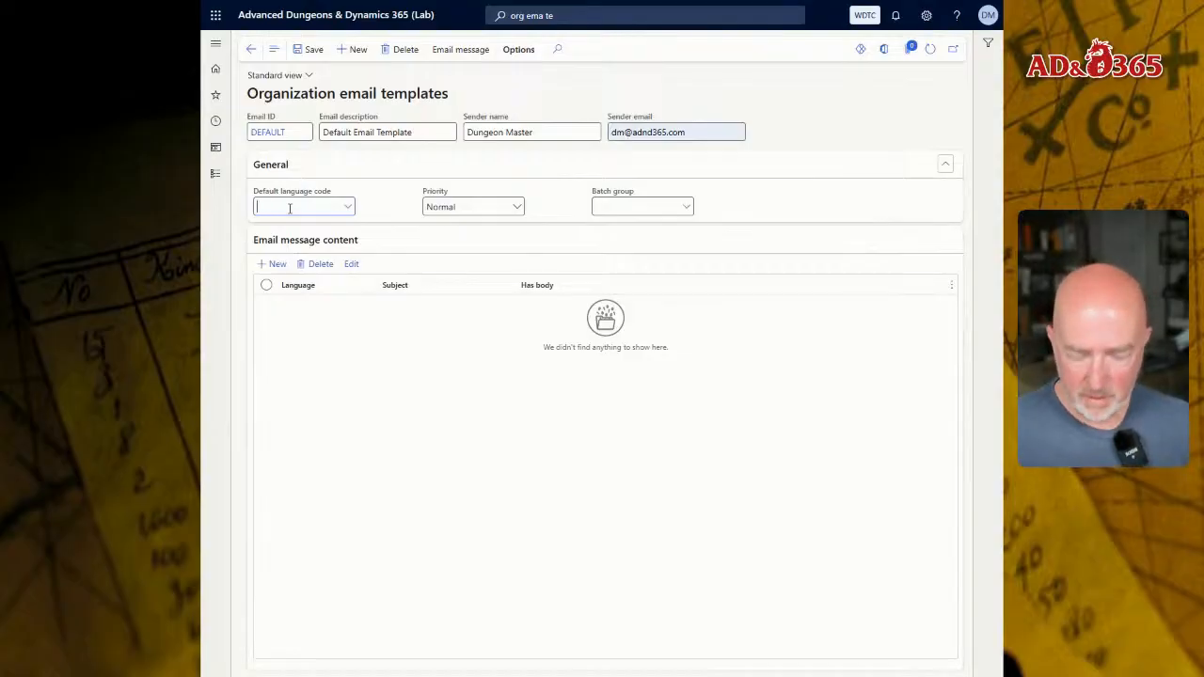
text(en)
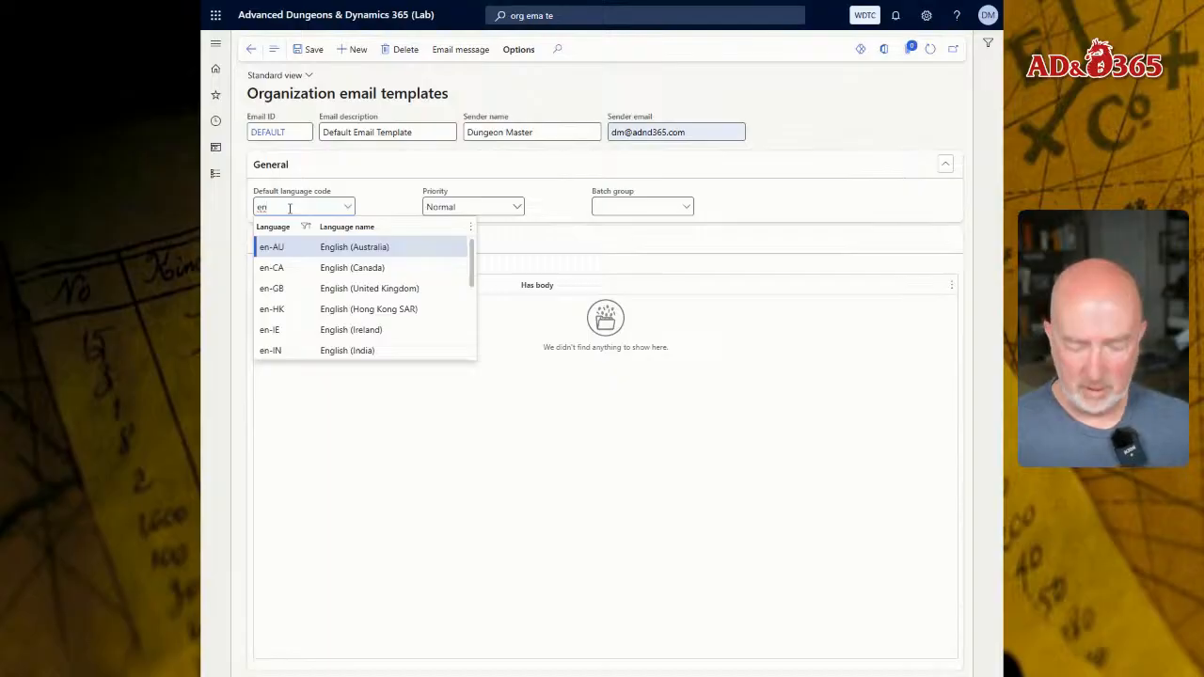
text(-un)
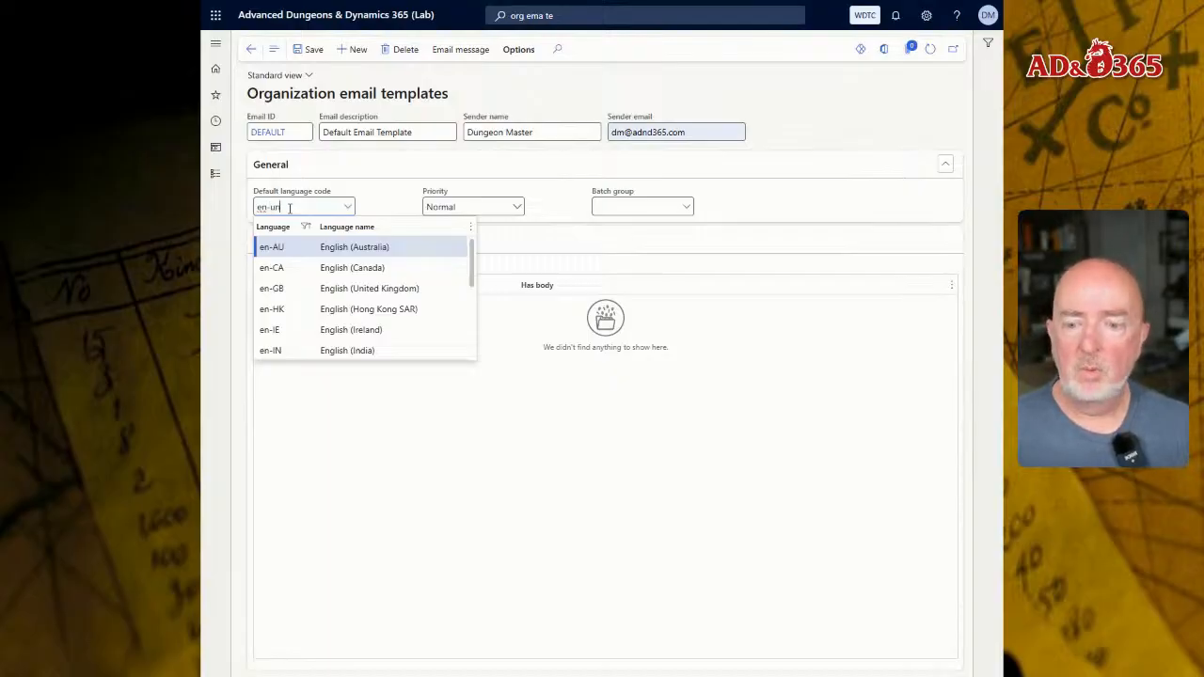
key(BackSpace)
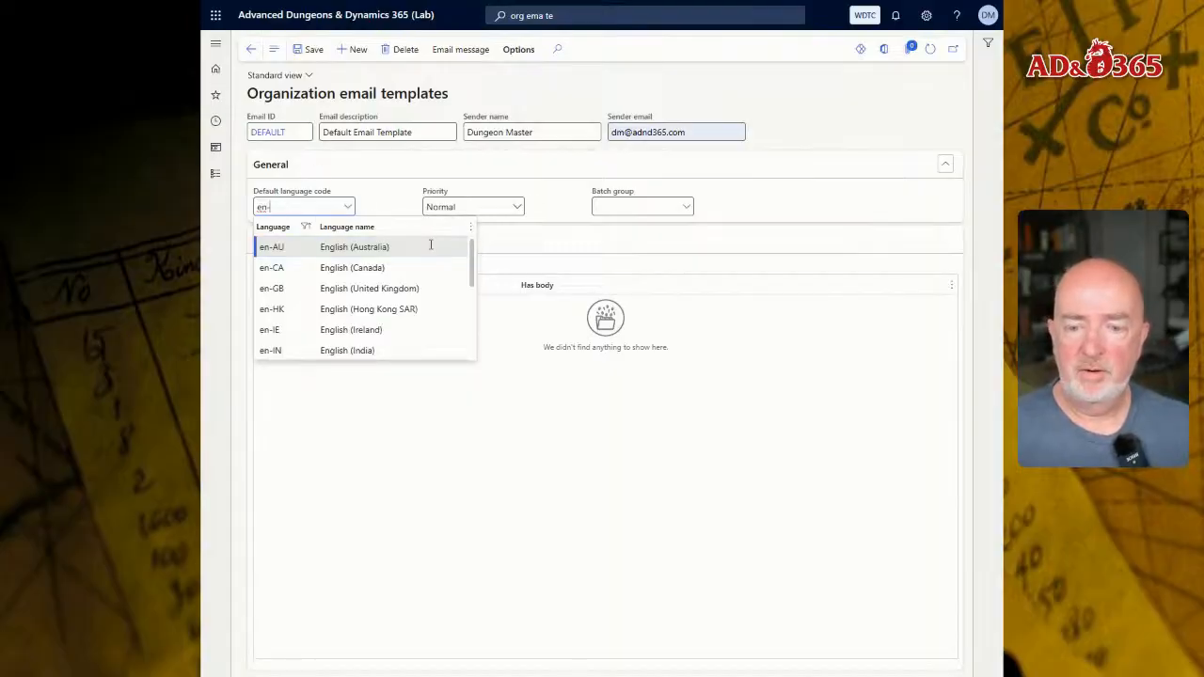
drag(470, 254, 470, 309)
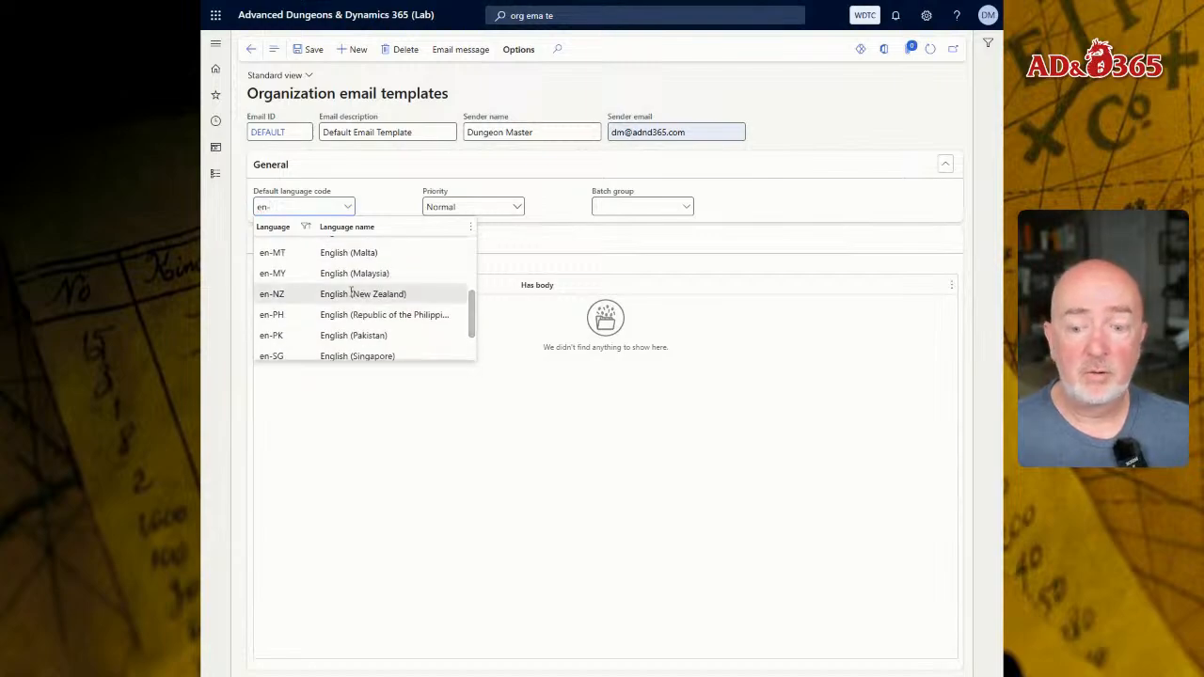
click(303, 207)
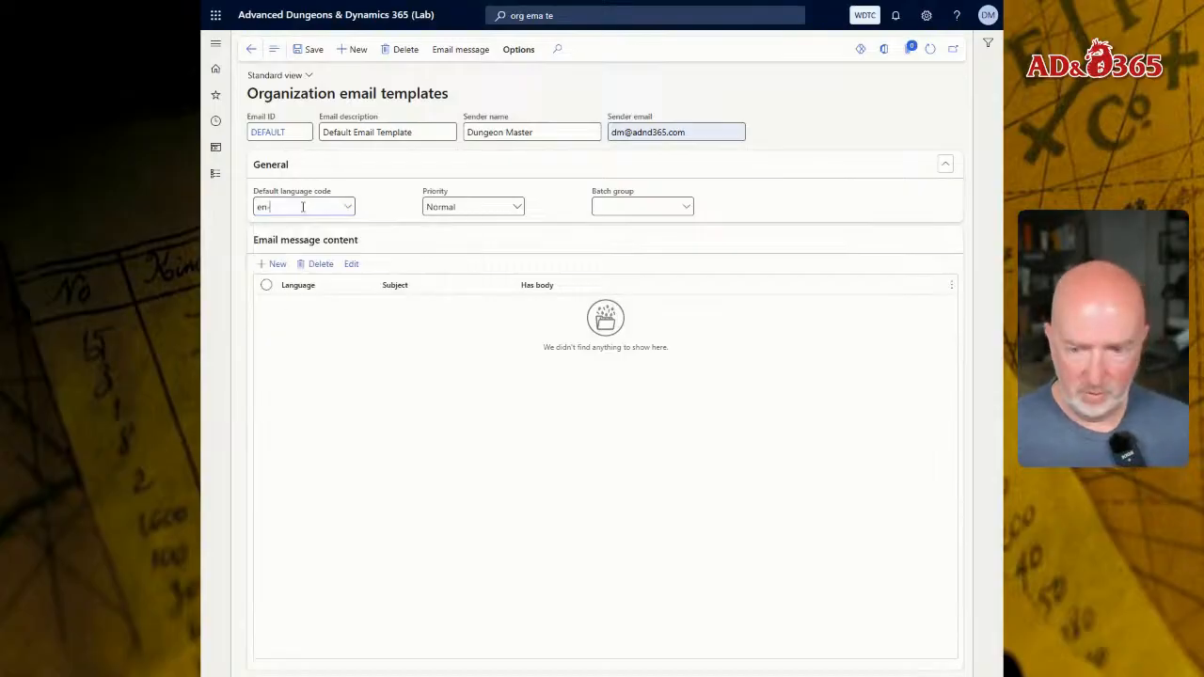
text(u)
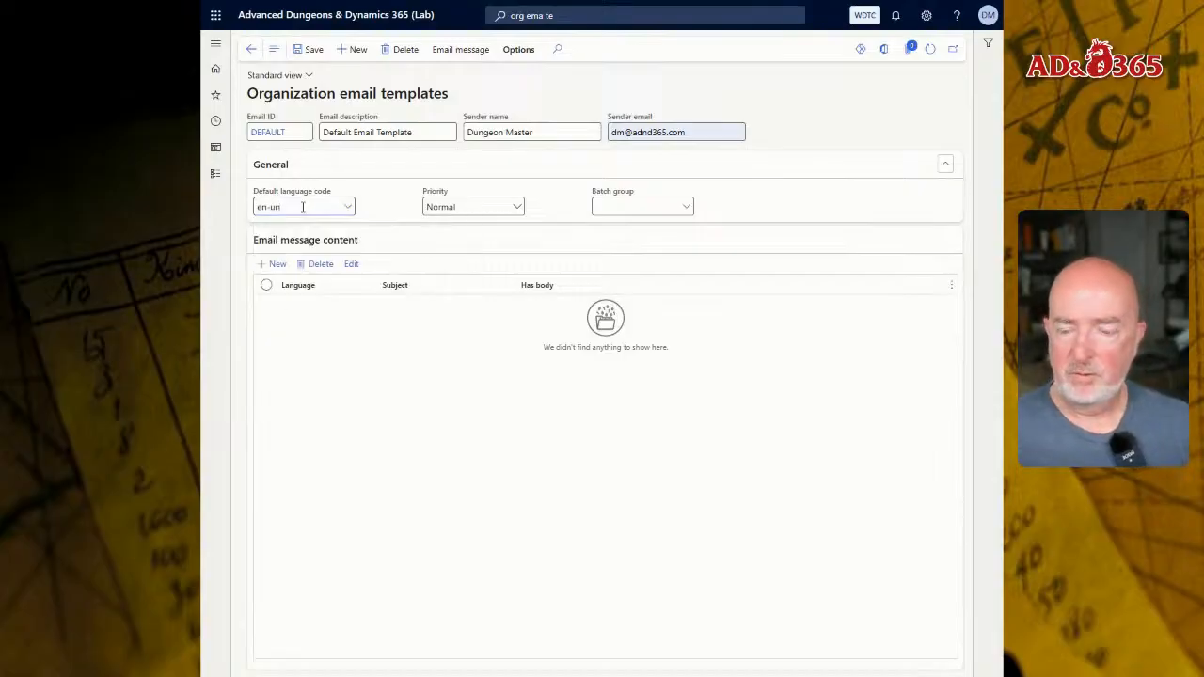
key(Tab)
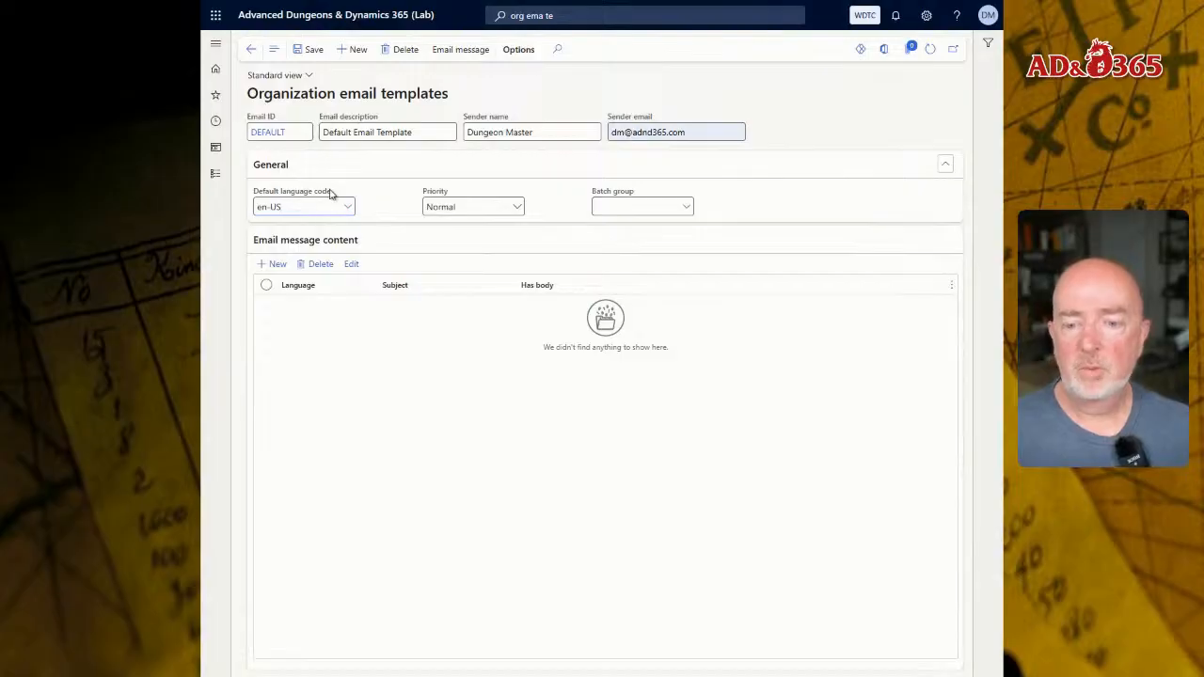
- Set the template's default language code to fae-cm, Faerûn (Common), and save the template
key(ctrl+a)
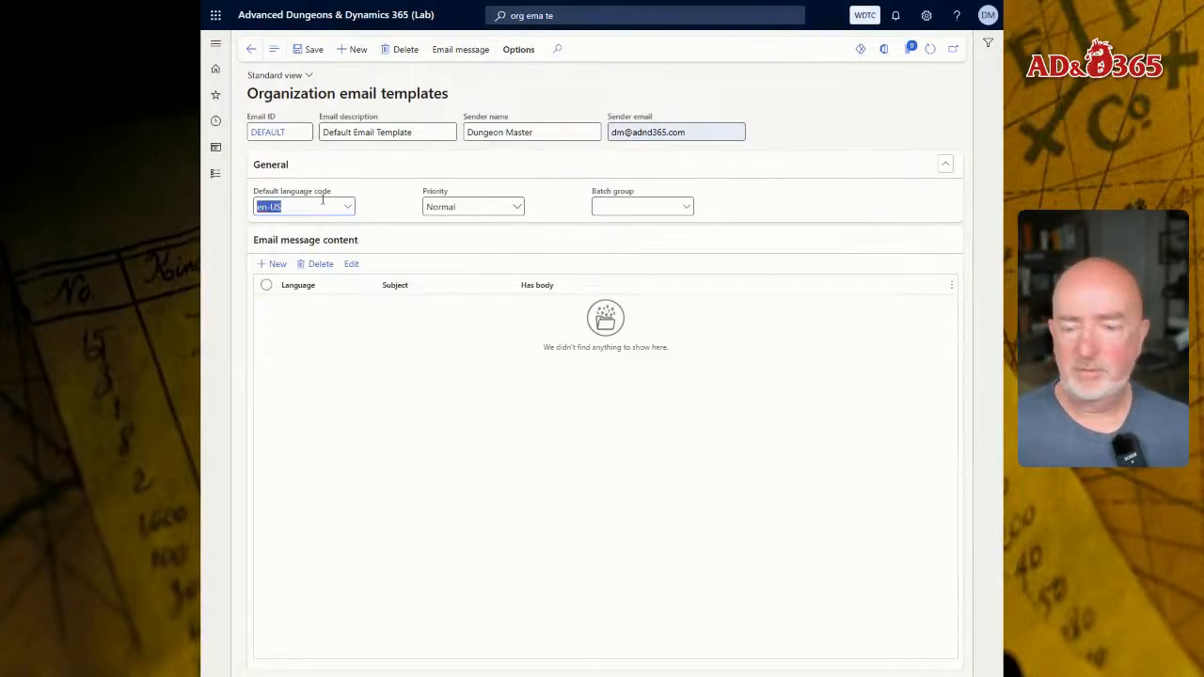
text(fa)
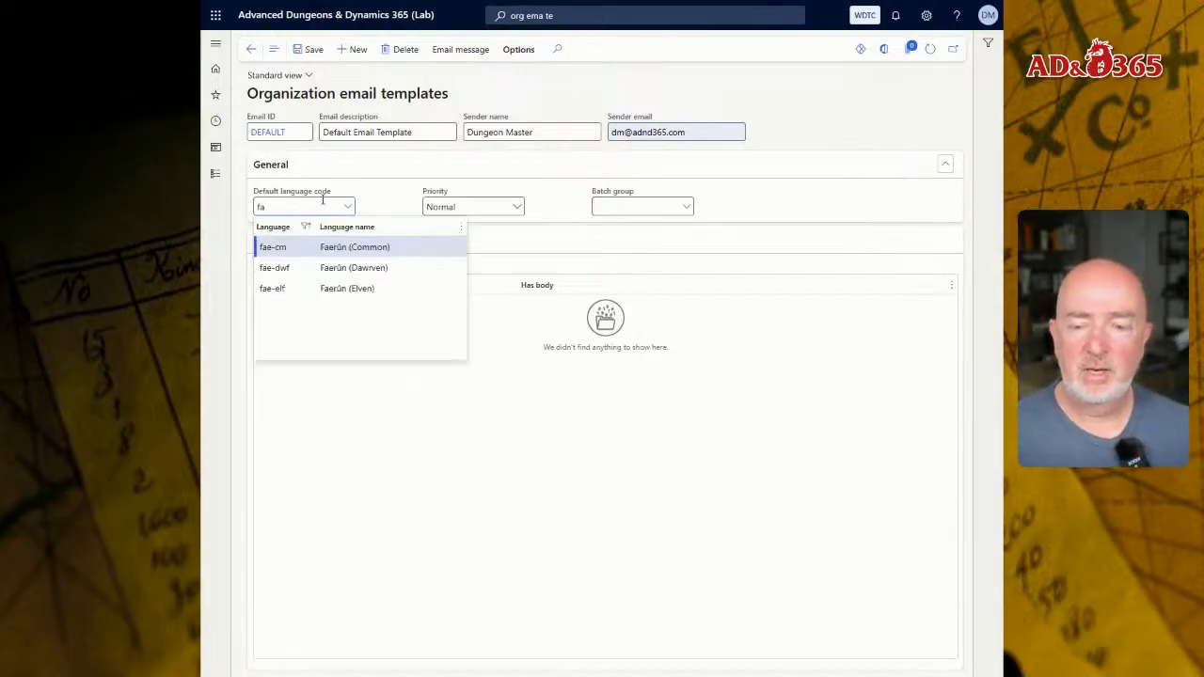
click(334, 246)
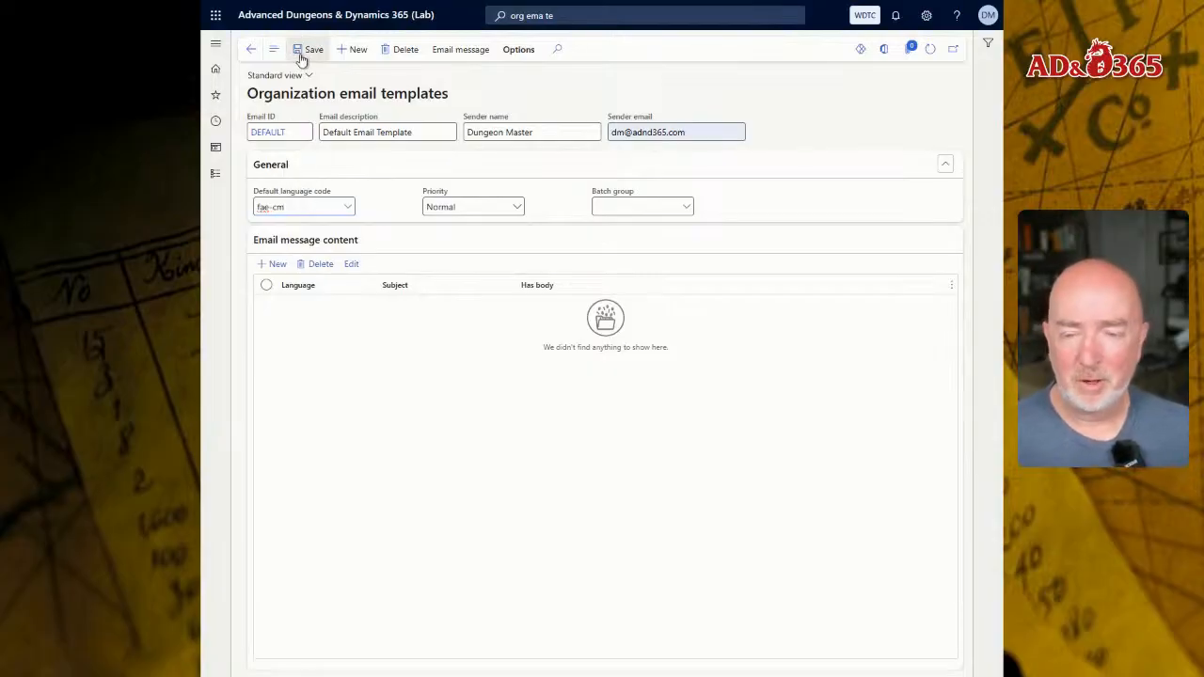
click(306, 53)
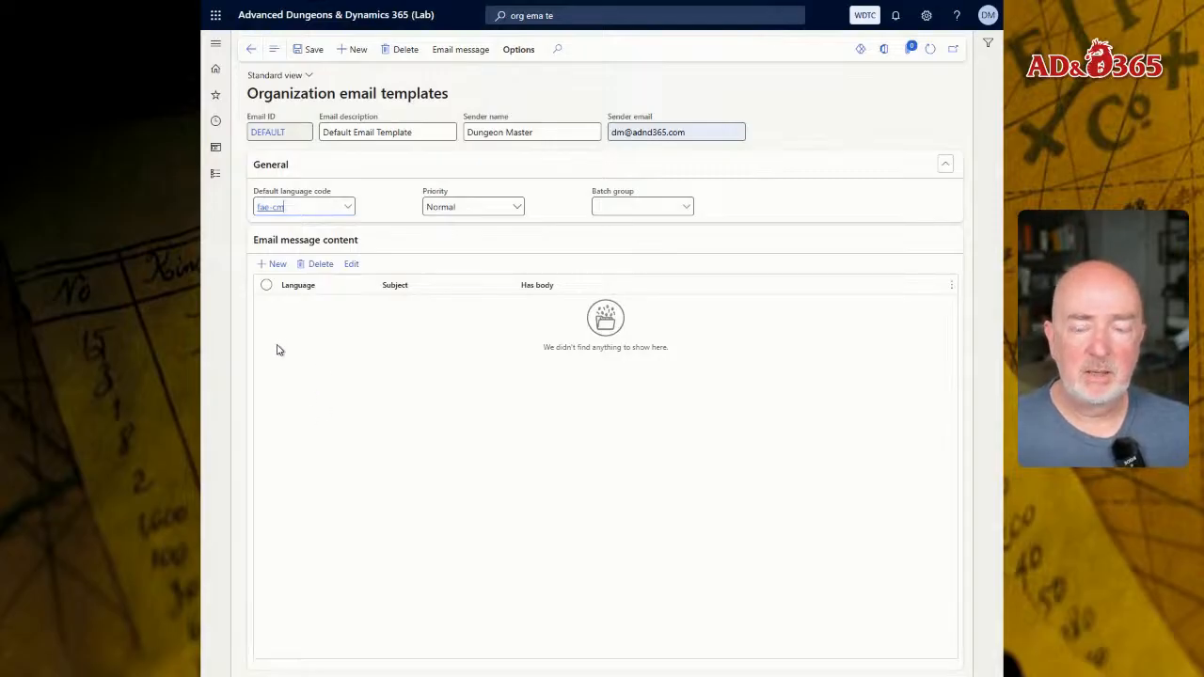
- Add an email message content line with language fae-cm and subject %subject%, and save it
click(280, 267)
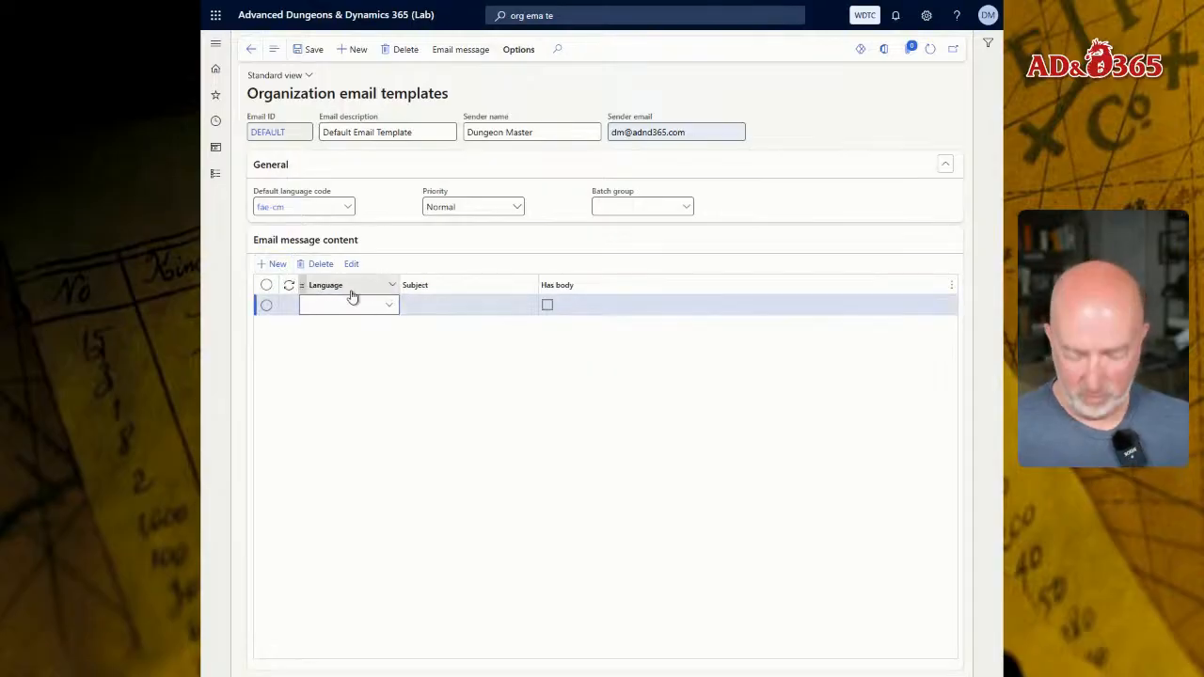
text(fae)
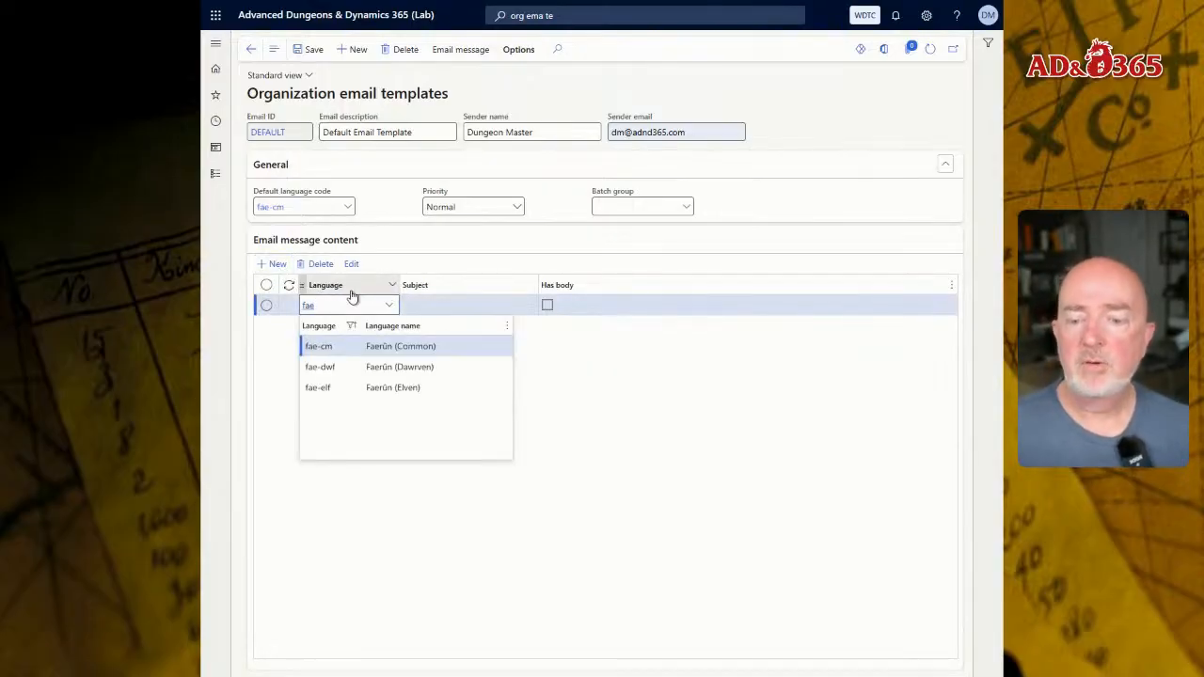
key(Tab)
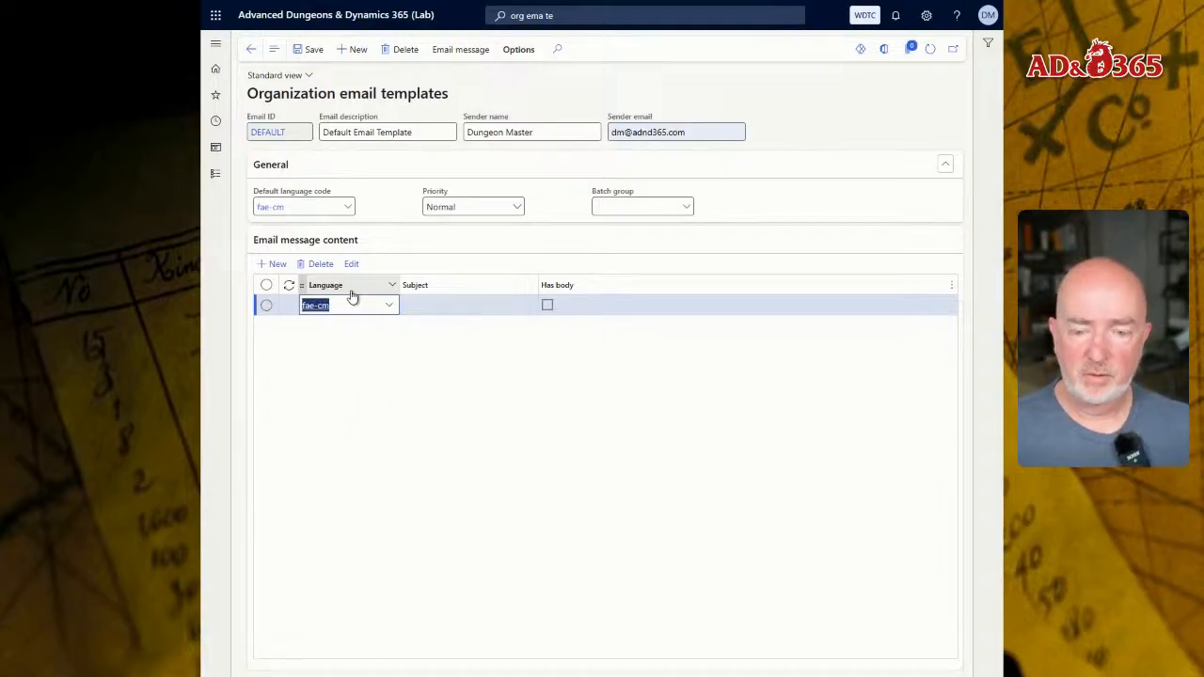
text(%subject)
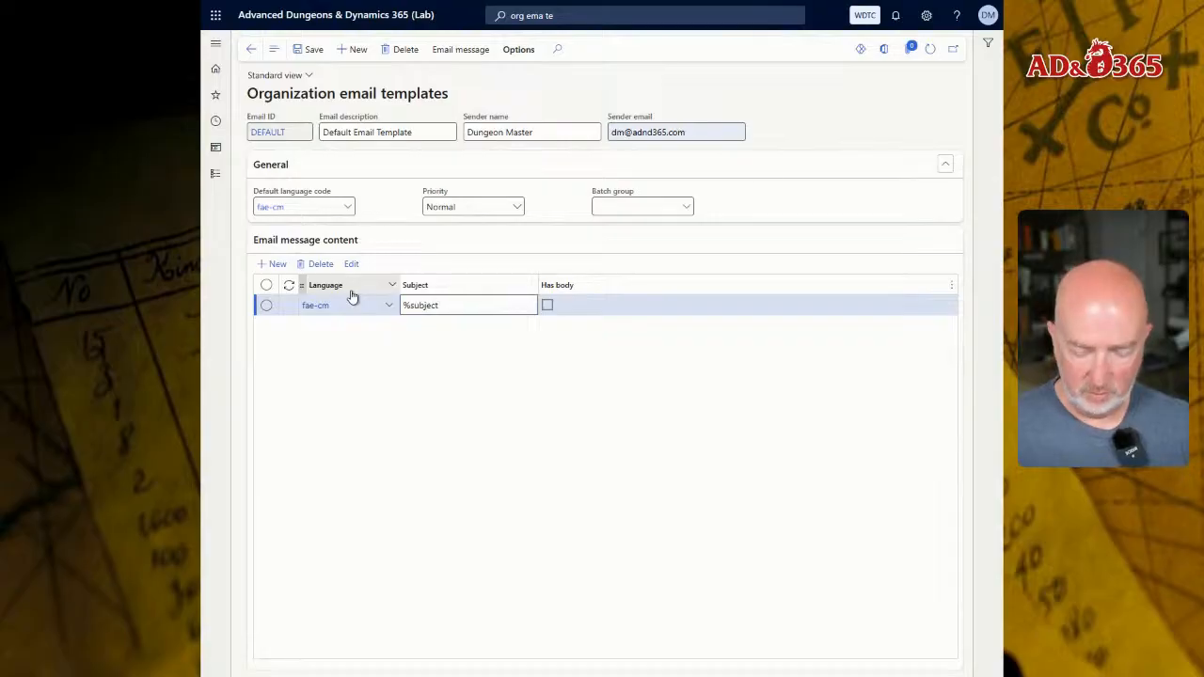
text(%)
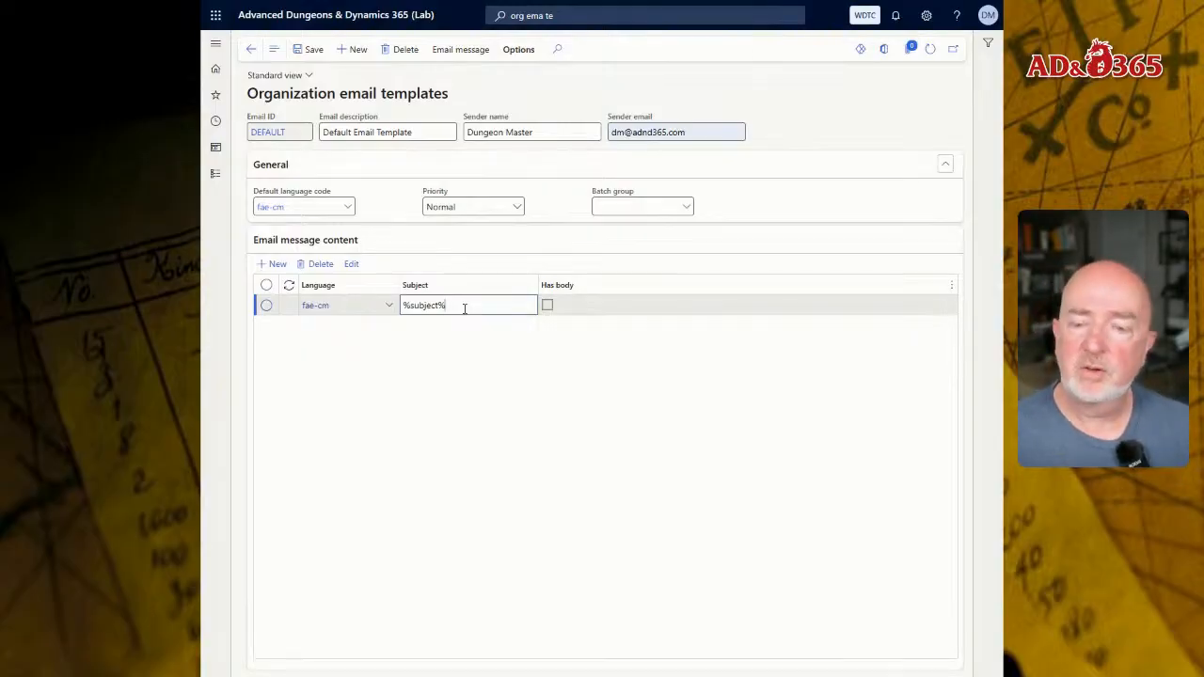
click(311, 49)
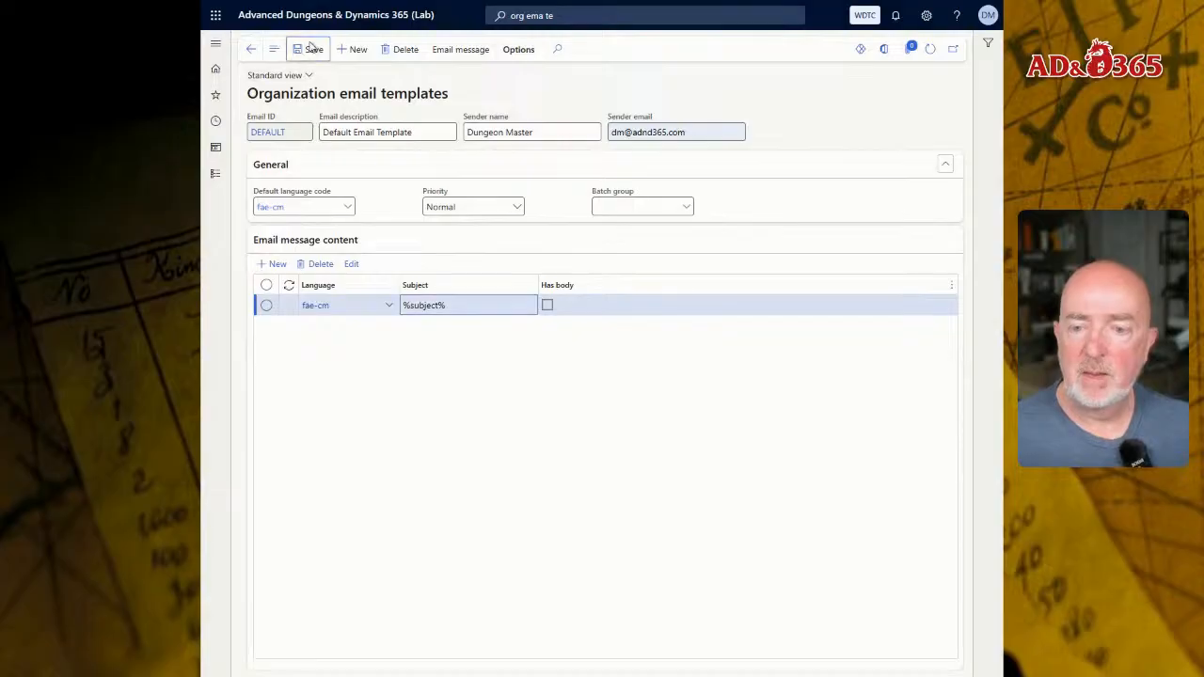
- Start the body upload for the fae-cm line and inspect the Email Template HTML file's %message% placeholder in Notepad before closing it
click(349, 264)
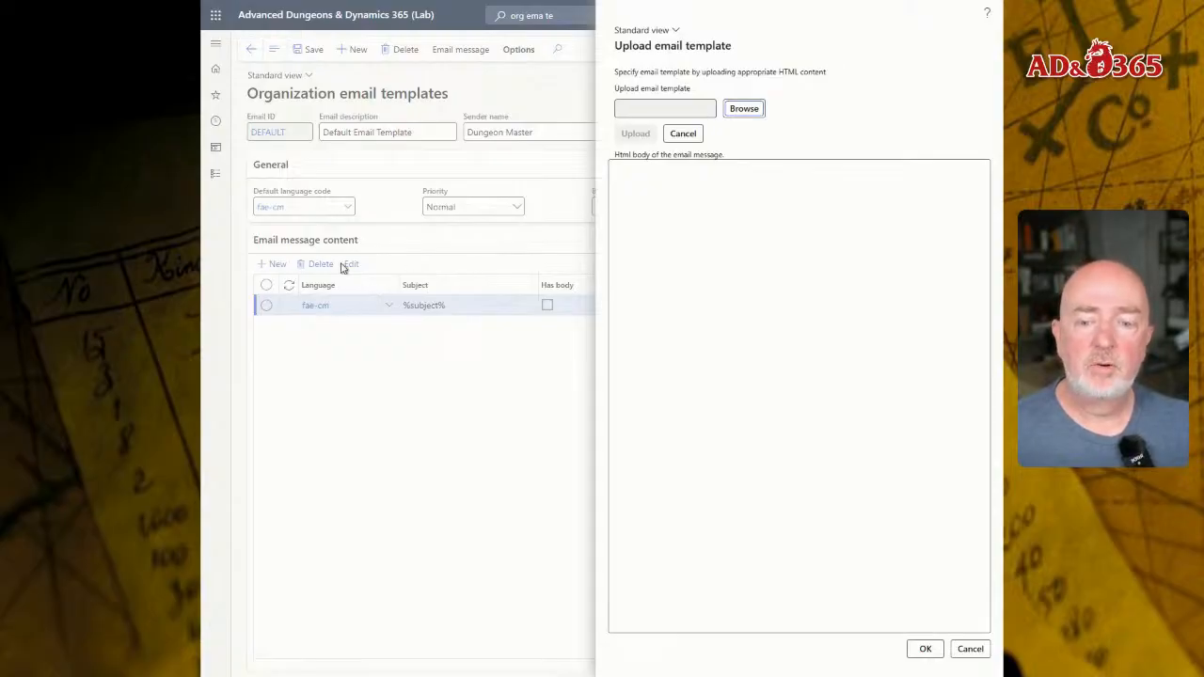
click(751, 109)
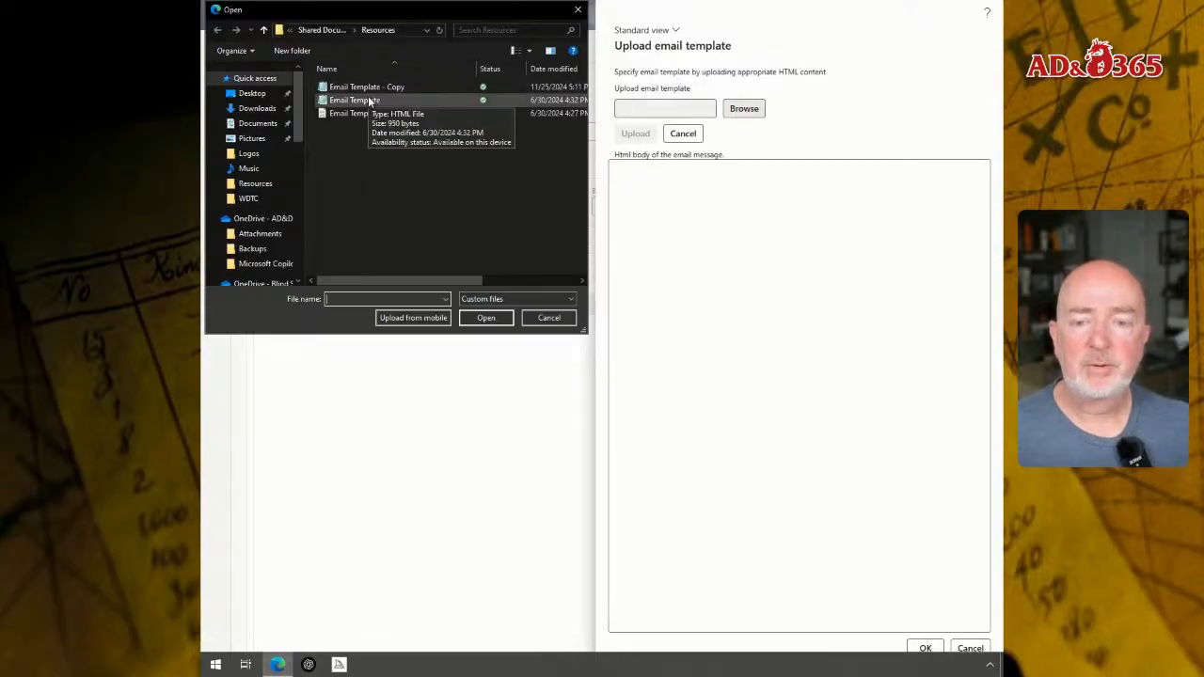
right_click(370, 100)
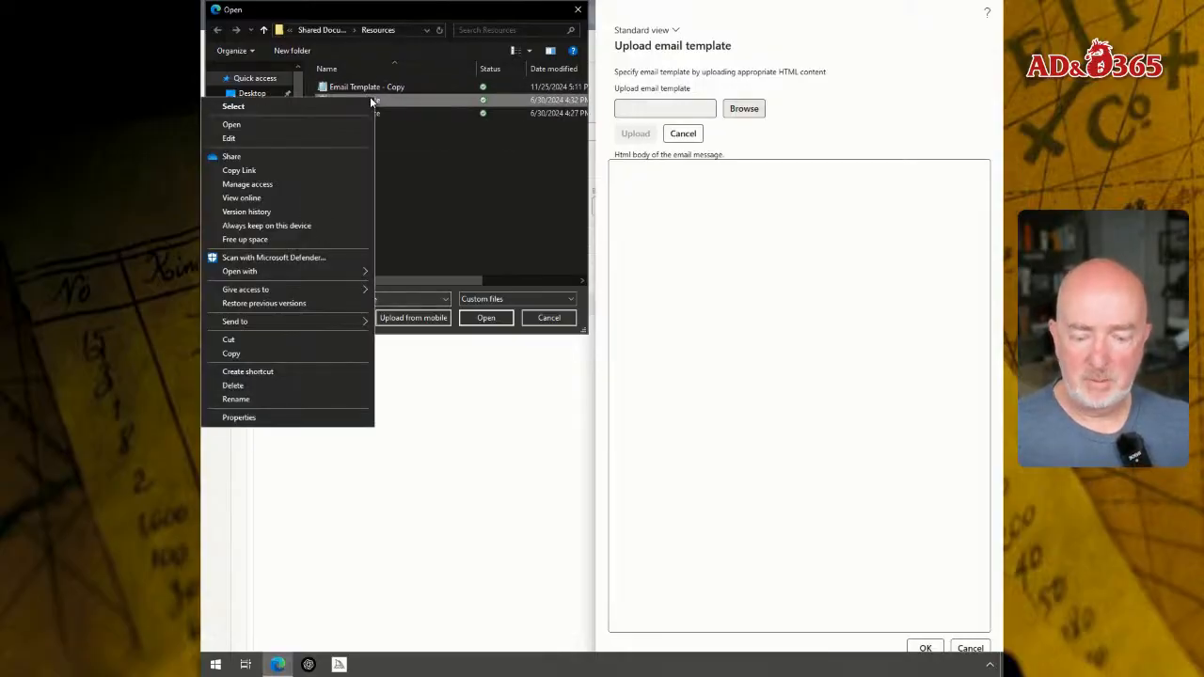
click(270, 139)
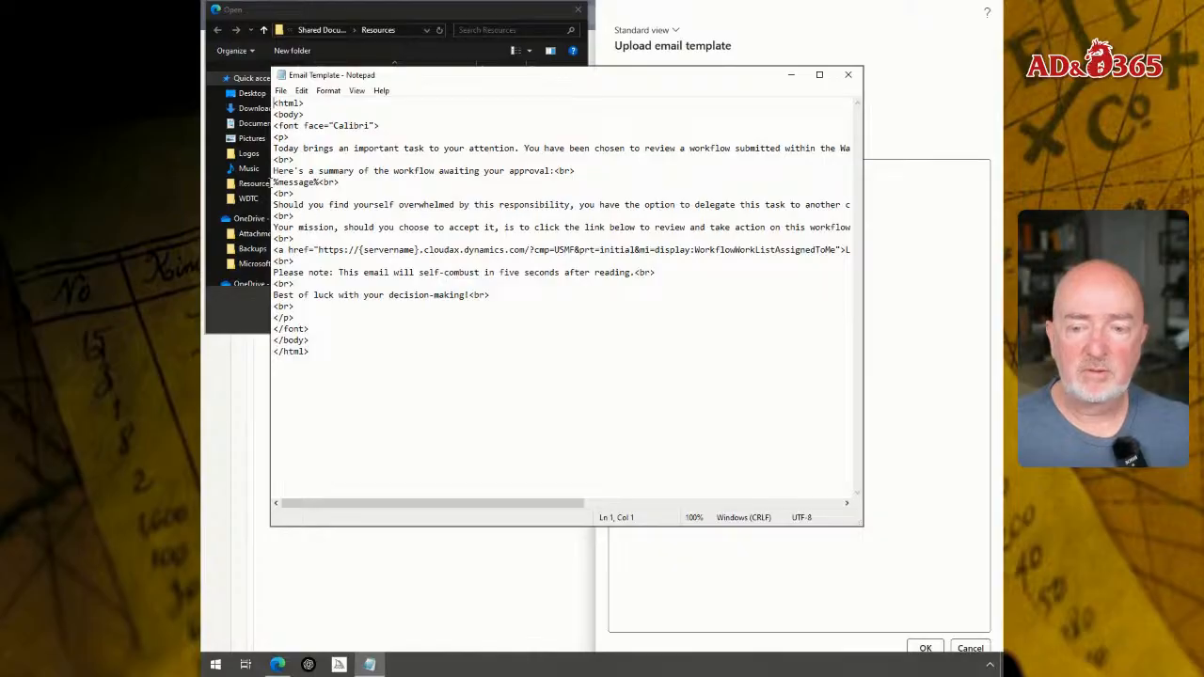
drag(272, 181, 319, 182)
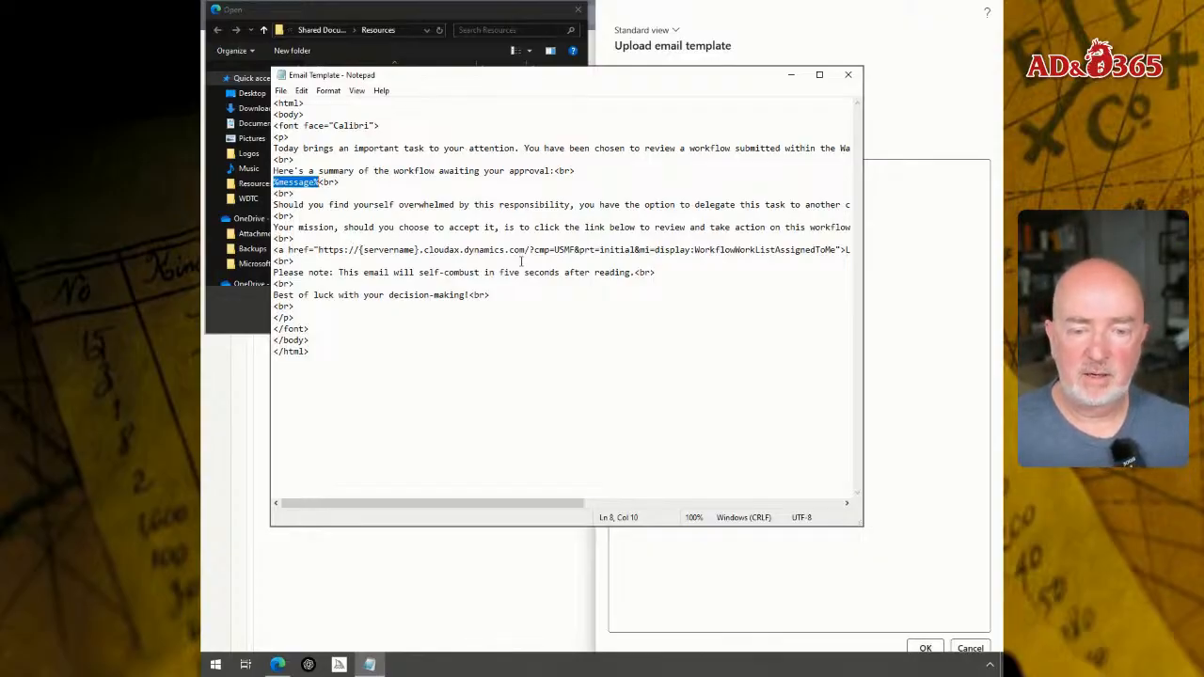
click(848, 74)
- Upload Email Template.html as the HTML body of the fae-cm message and save the template
double_click(336, 103)
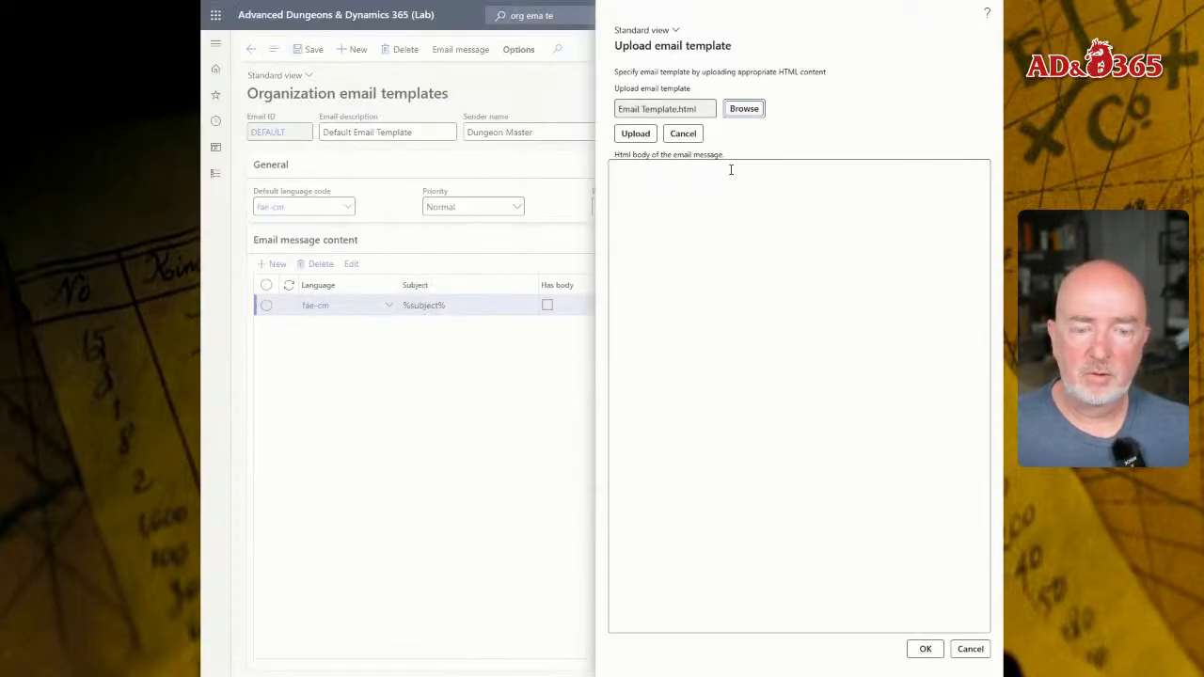
click(635, 135)
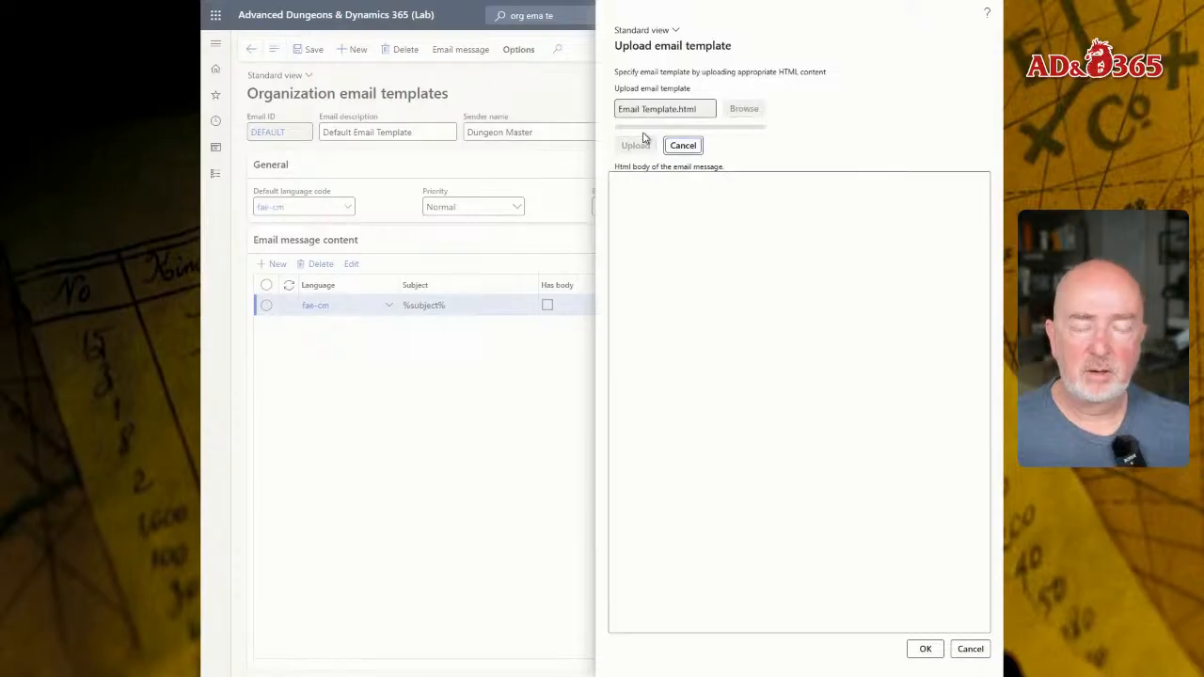
click(923, 648)
click(312, 49)
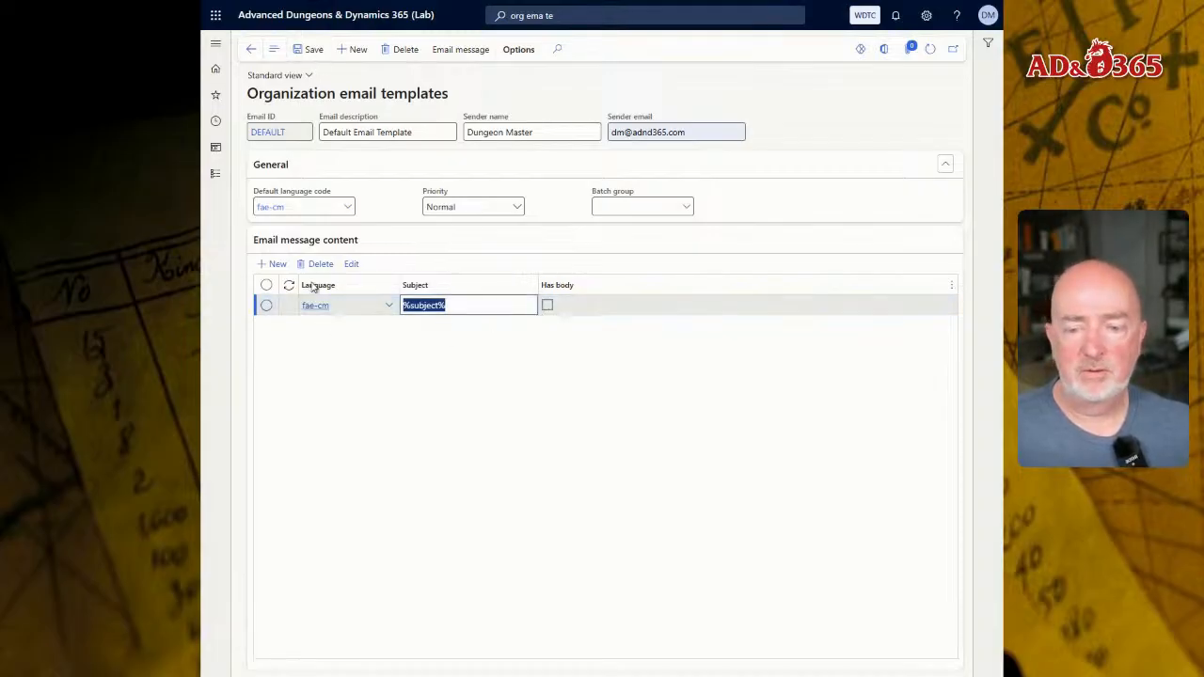
- Add an email message content line with language fae-dwf and subject %subject%
click(275, 264)
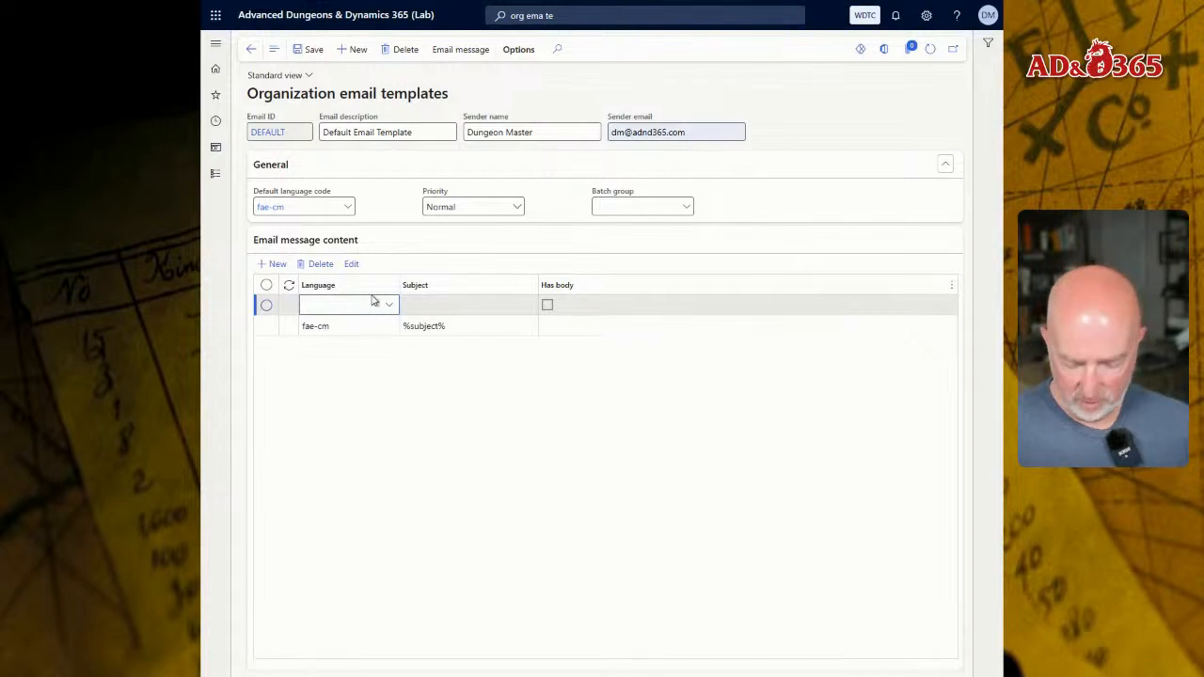
text(fae)
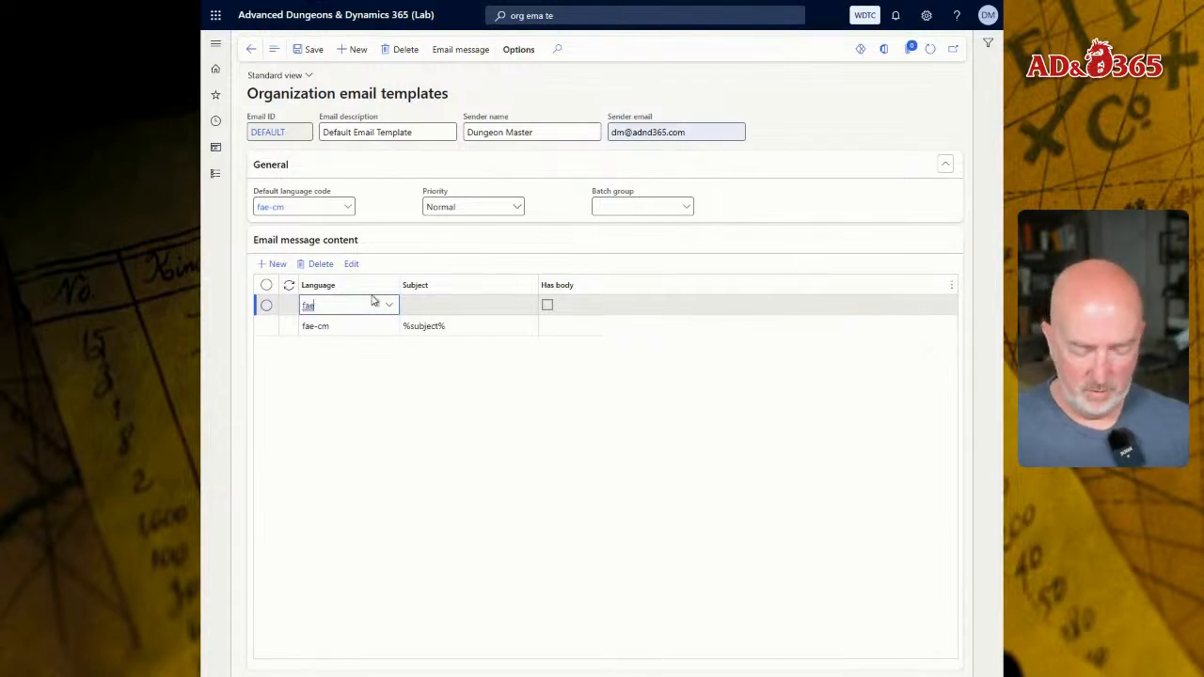
text(-)
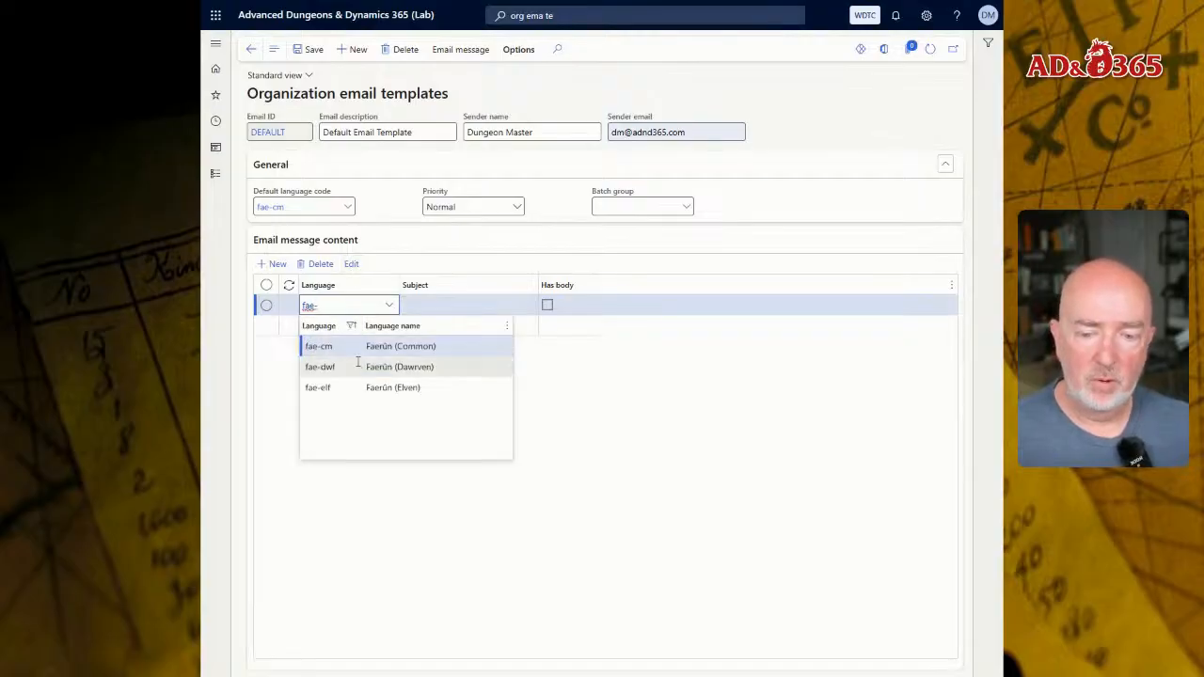
click(367, 371)
click(417, 308)
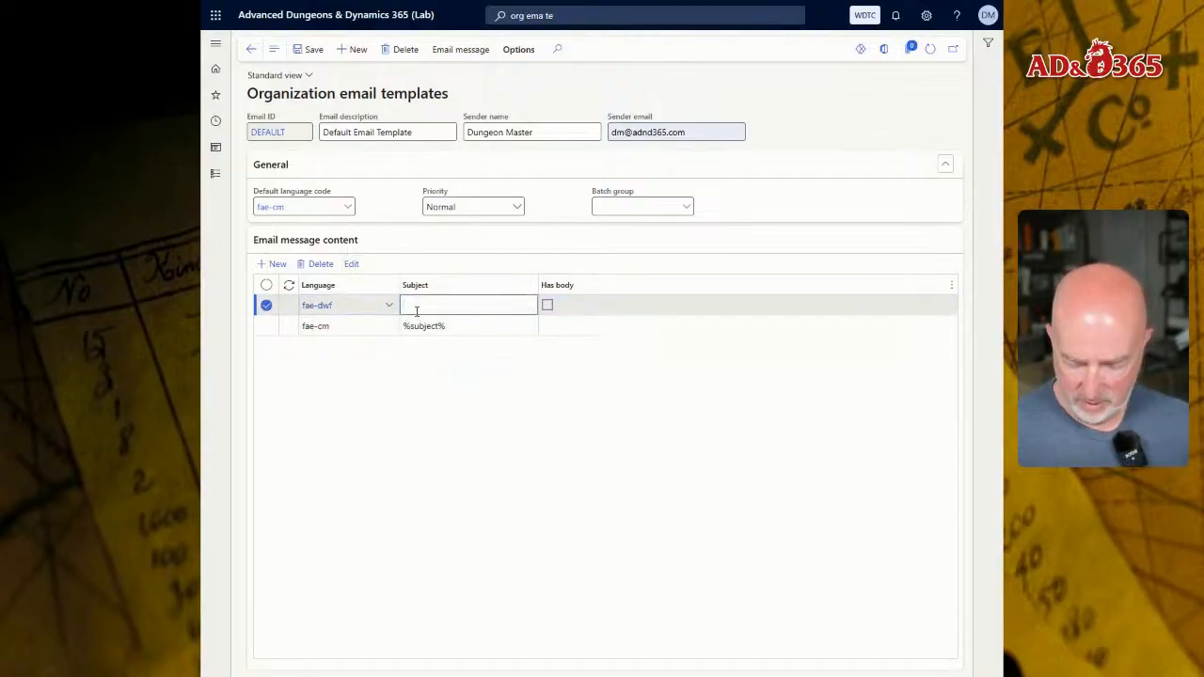
text(%subj)
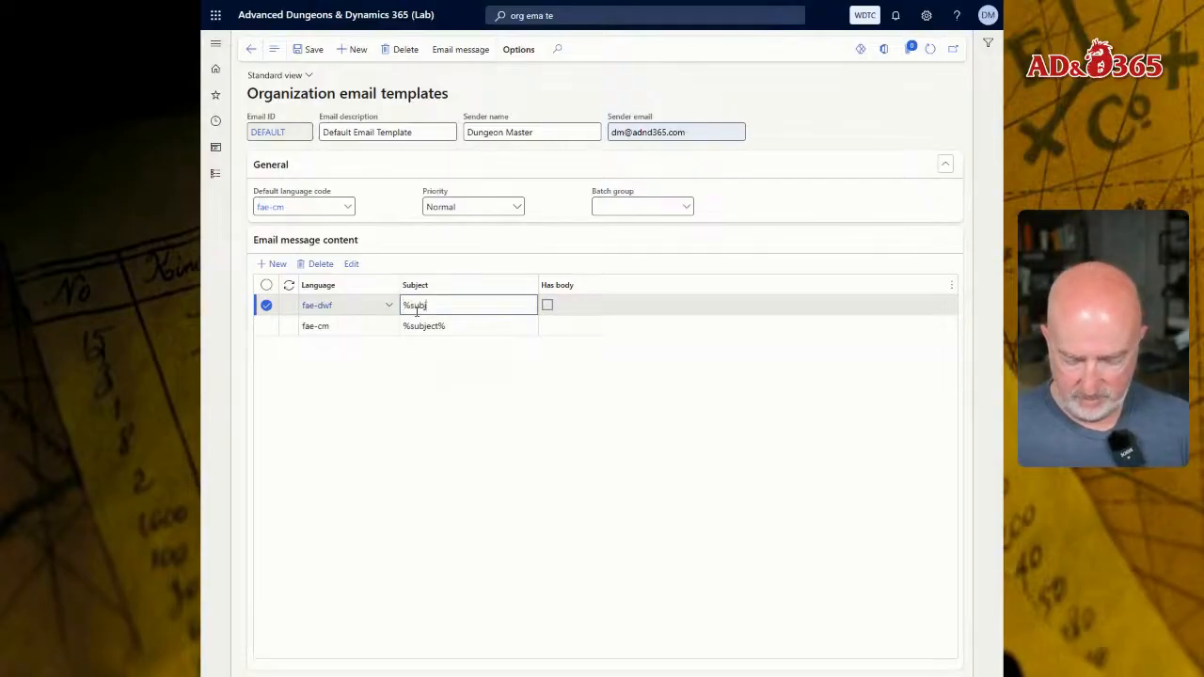
text(ect)
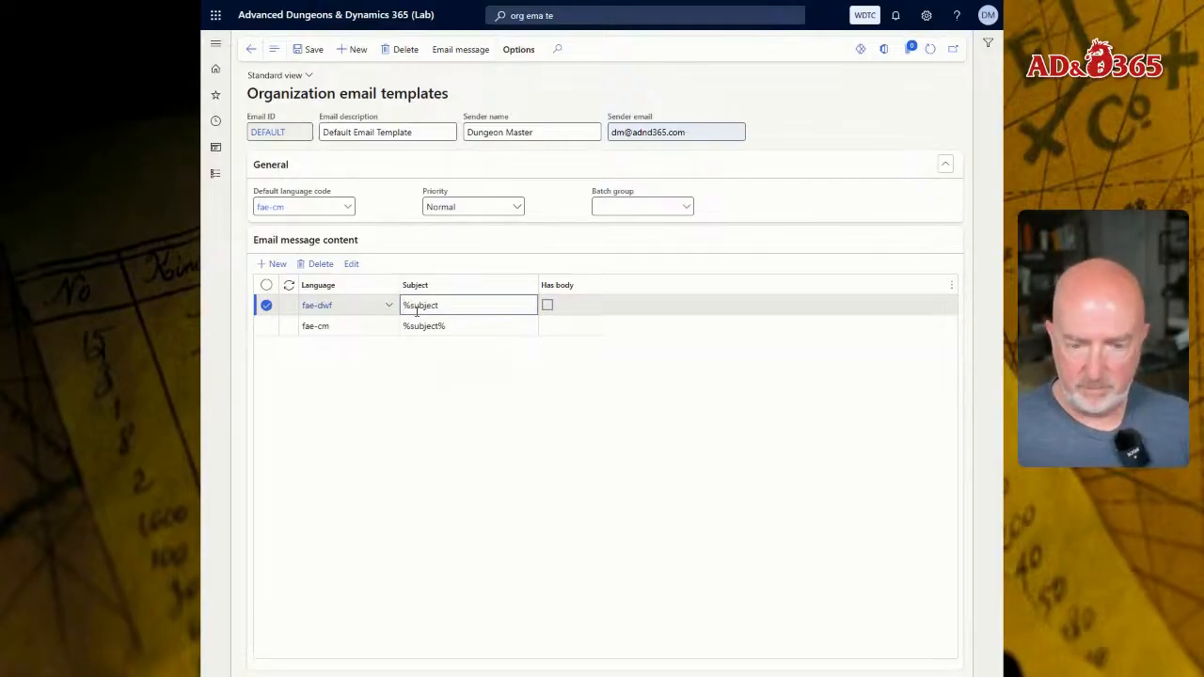
text(%)
key(BackSpace)
text(%)
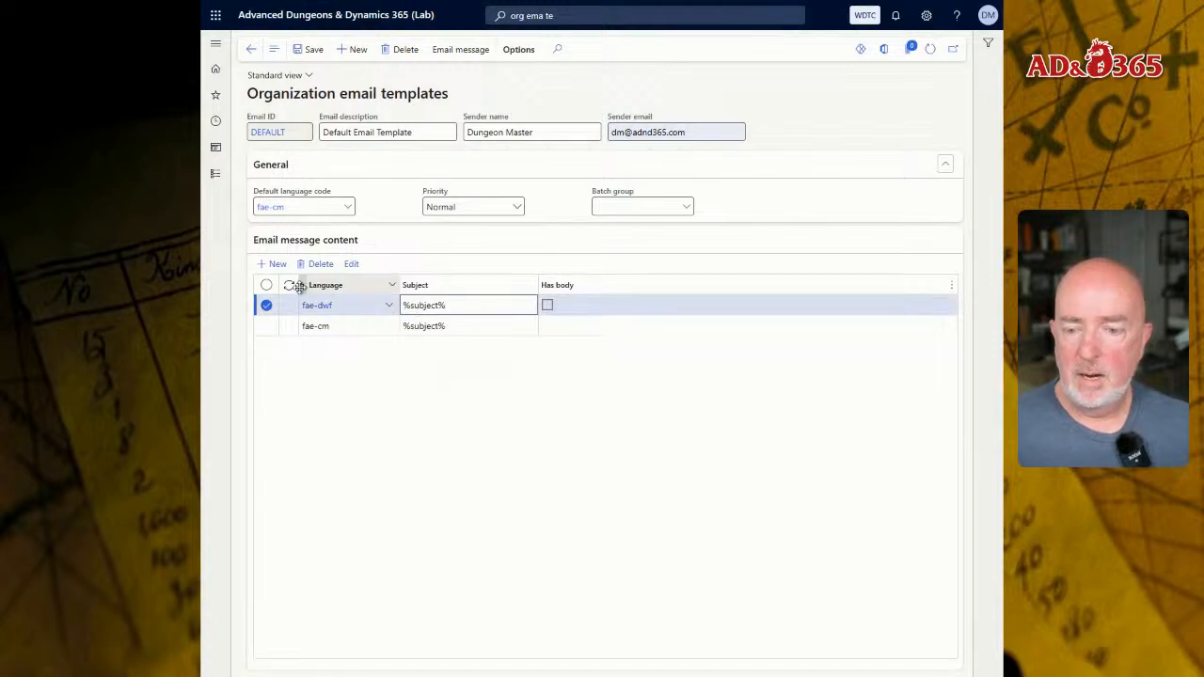
- Add an email message content line with language fae-elf and subject %subject%
click(273, 263)
text(fa)
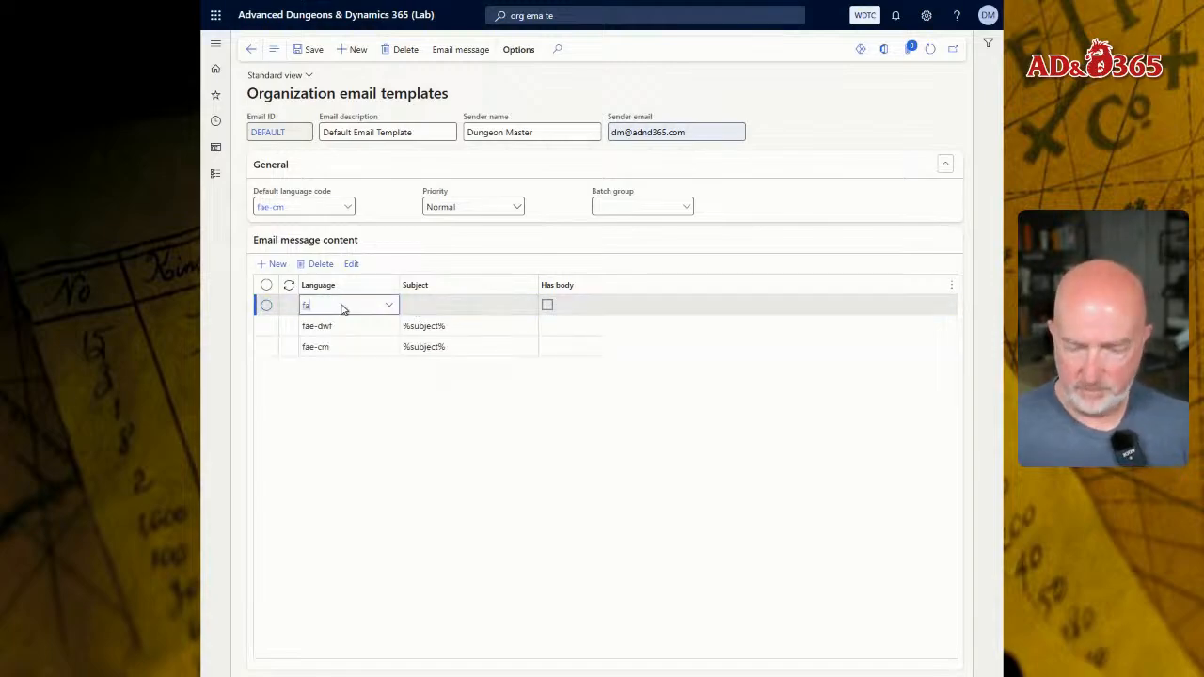
text(e)
key(Down)
key(Down)
key(Return)
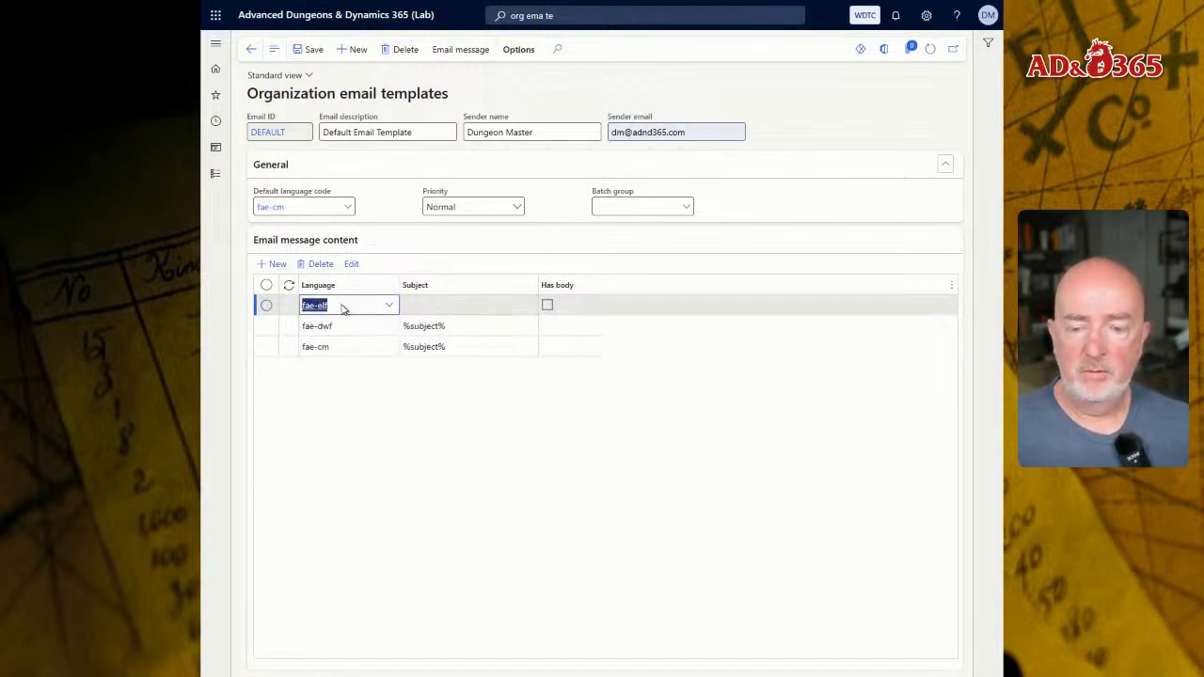
key(Tab)
text(%subject)
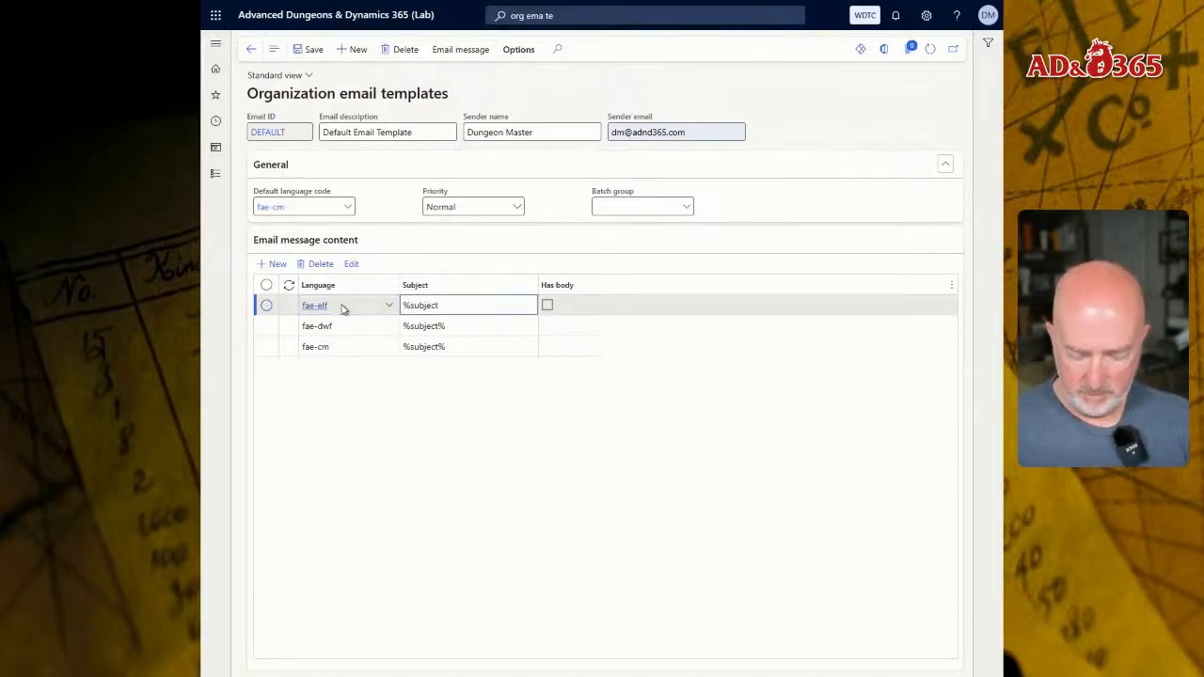
text(%)
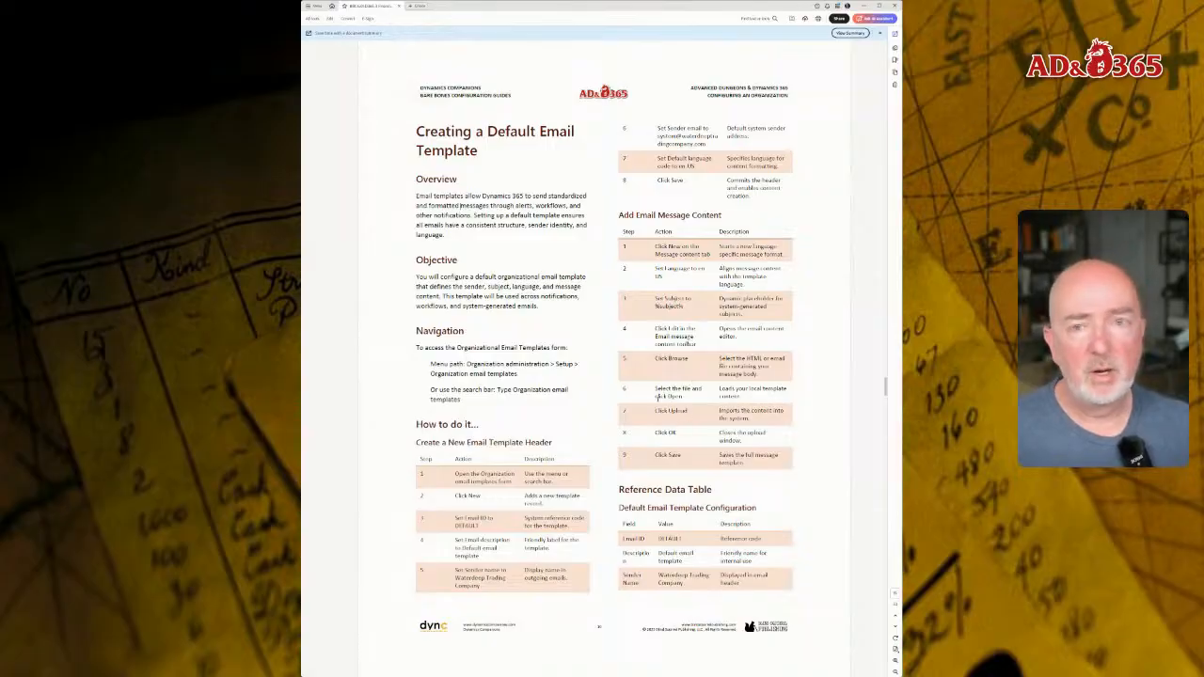
- Page through the configuration guide's default email template section, including its retail notification practice exercise
scroll(642, 395, down, 3)
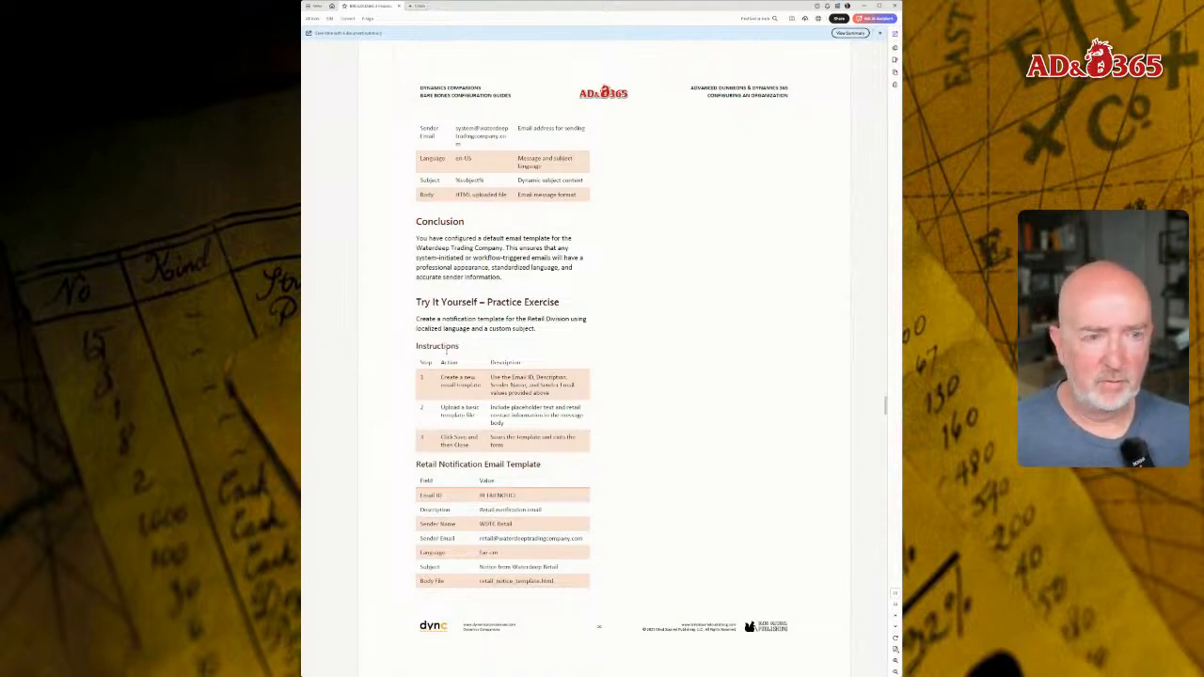
scroll(445, 351, down, 3)
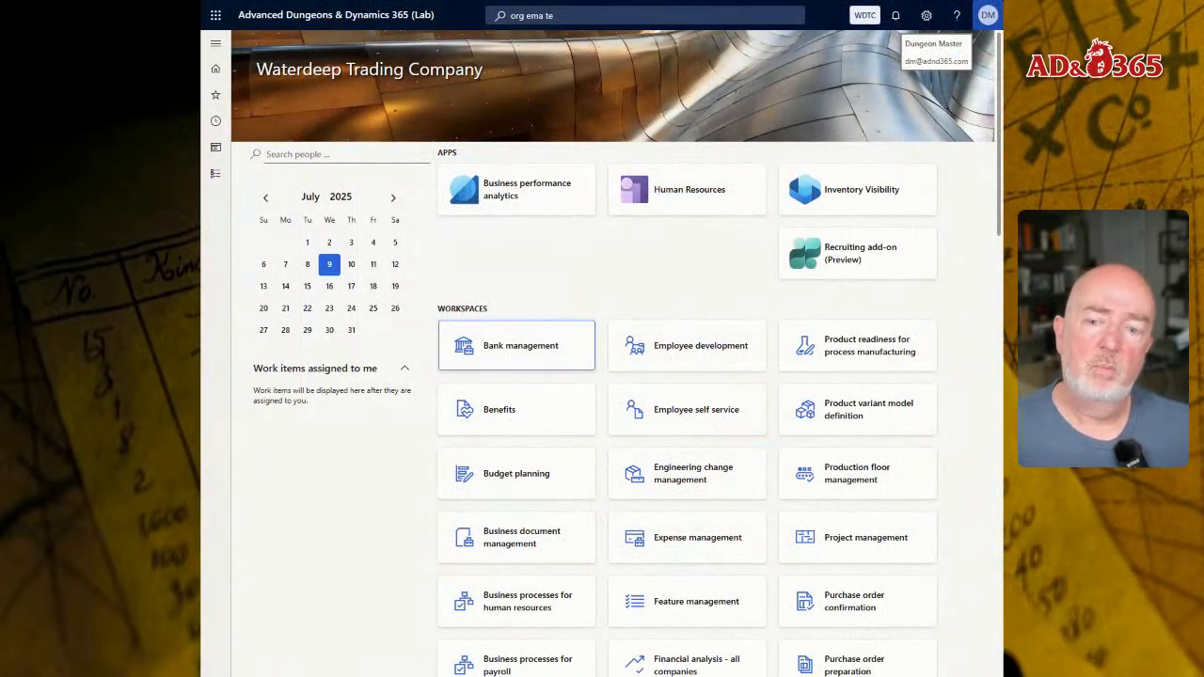
click(602, 14)
text(work par)
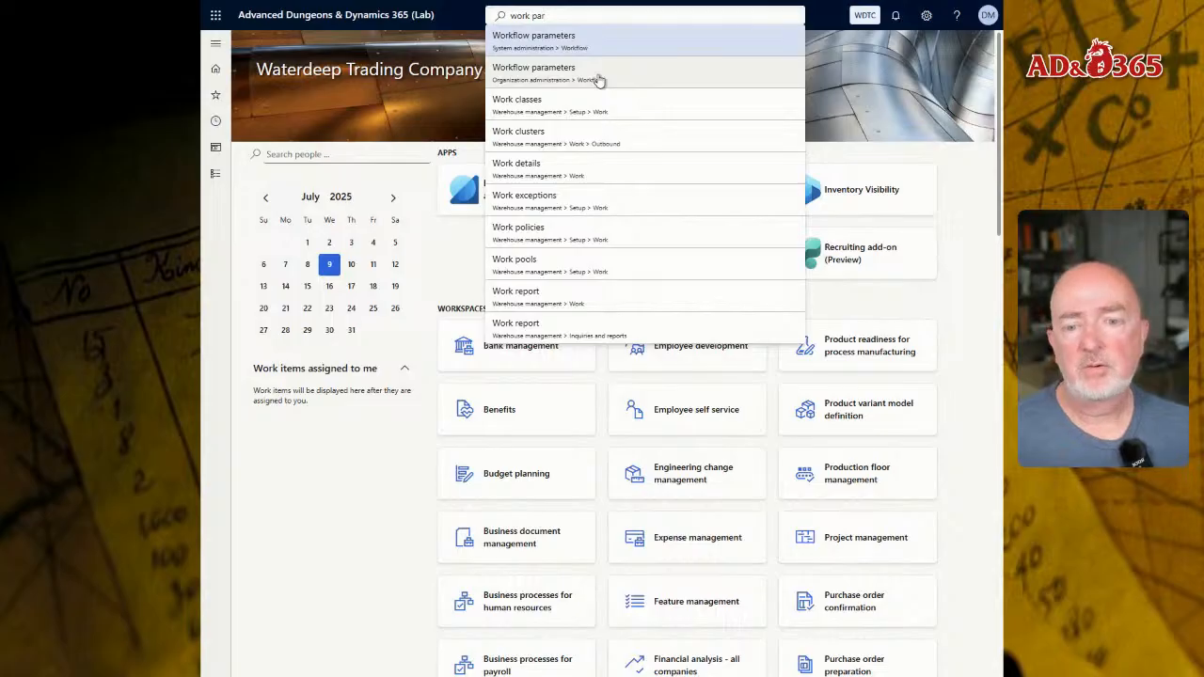
click(215, 177)
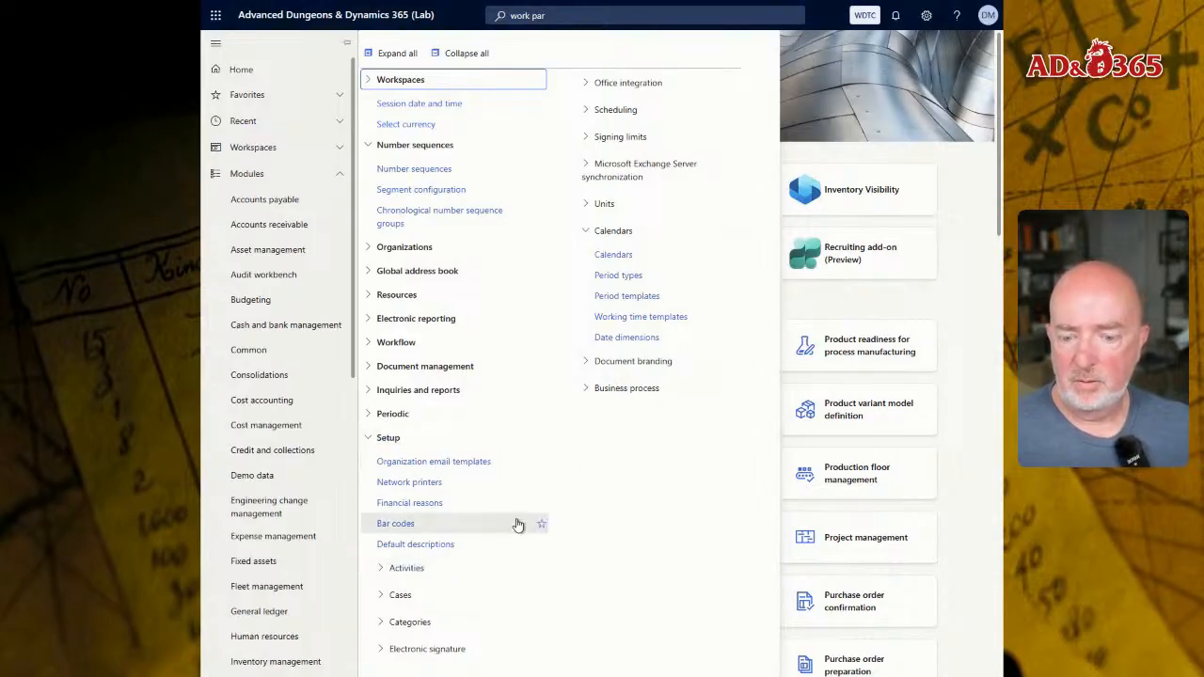
click(584, 16)
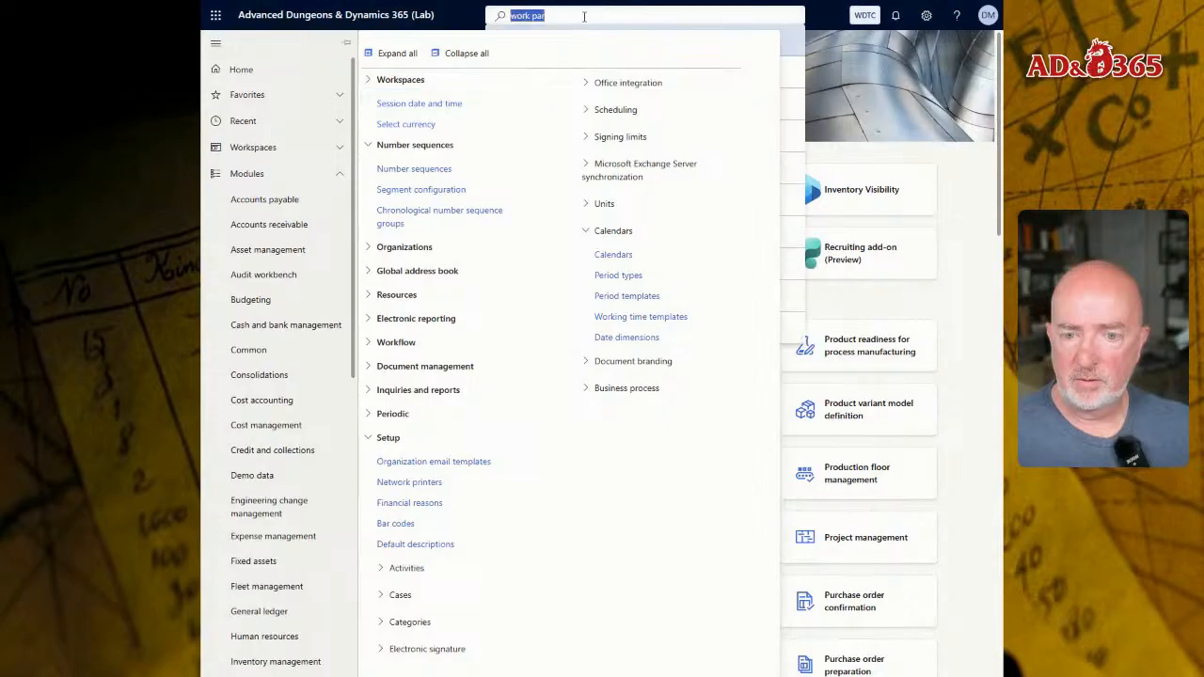
click(472, 16)
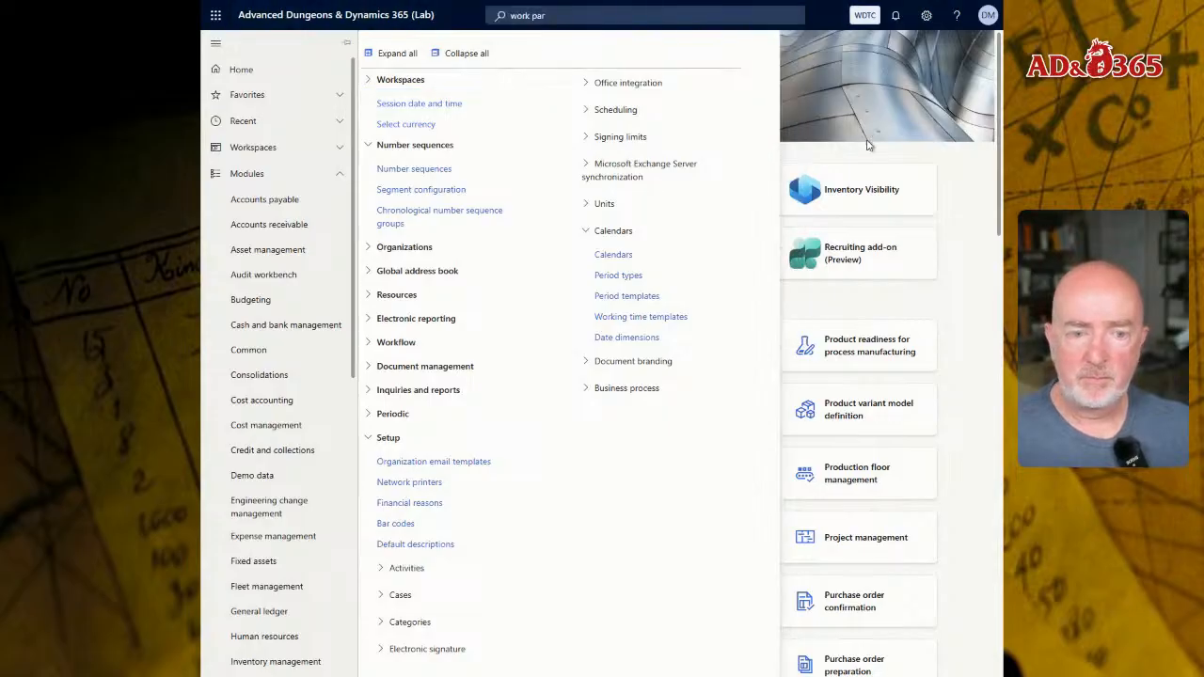
click(986, 178)
click(569, 15)
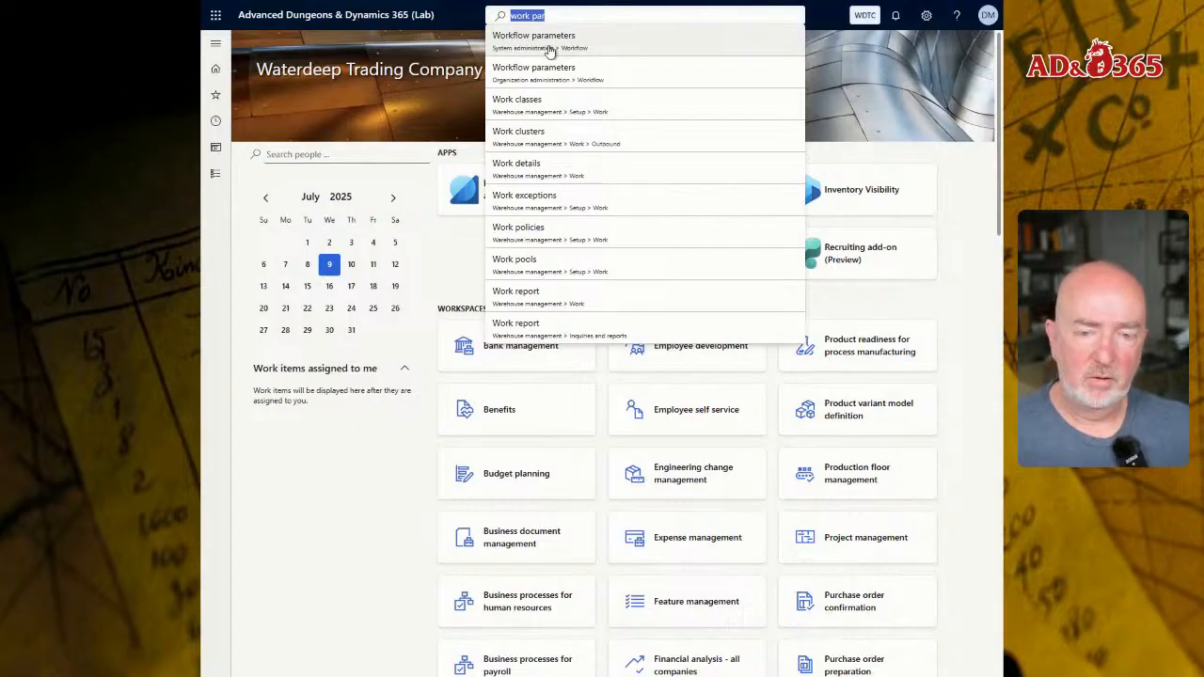
- Open the Workflow parameters form from the Workflow section of the Organization administration module
click(216, 175)
click(215, 174)
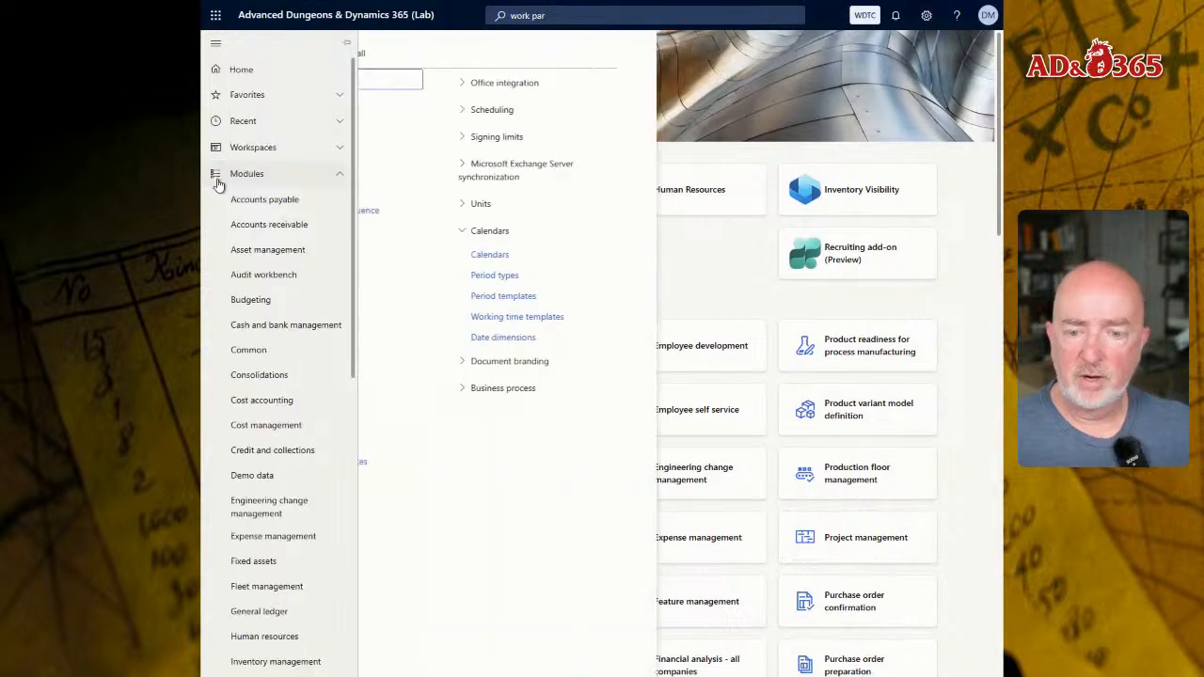
click(387, 343)
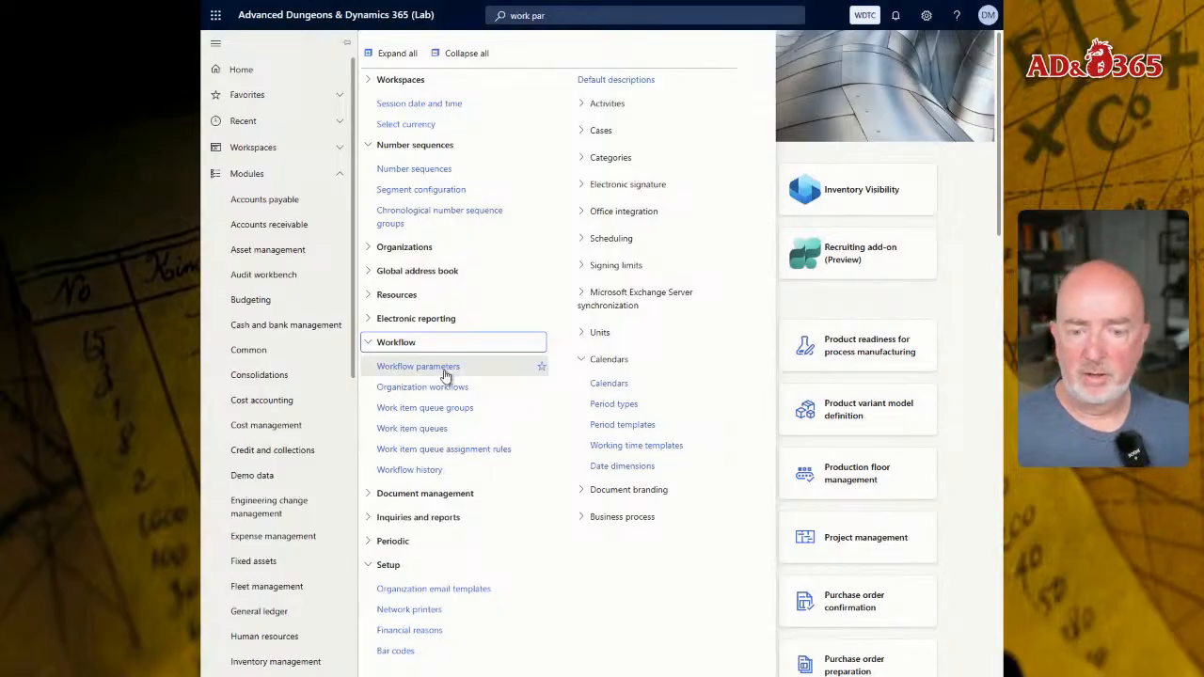
click(422, 369)
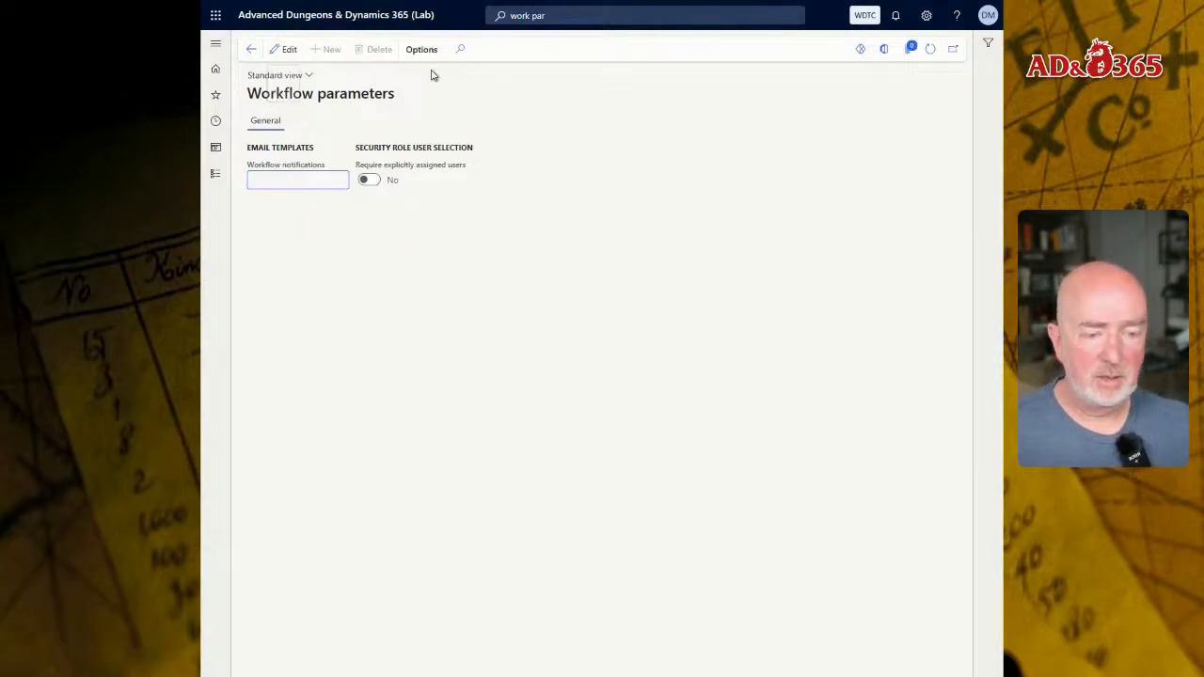
- Set the Workflow notifications email template to DEFAULT and save the workflow parameters
click(281, 54)
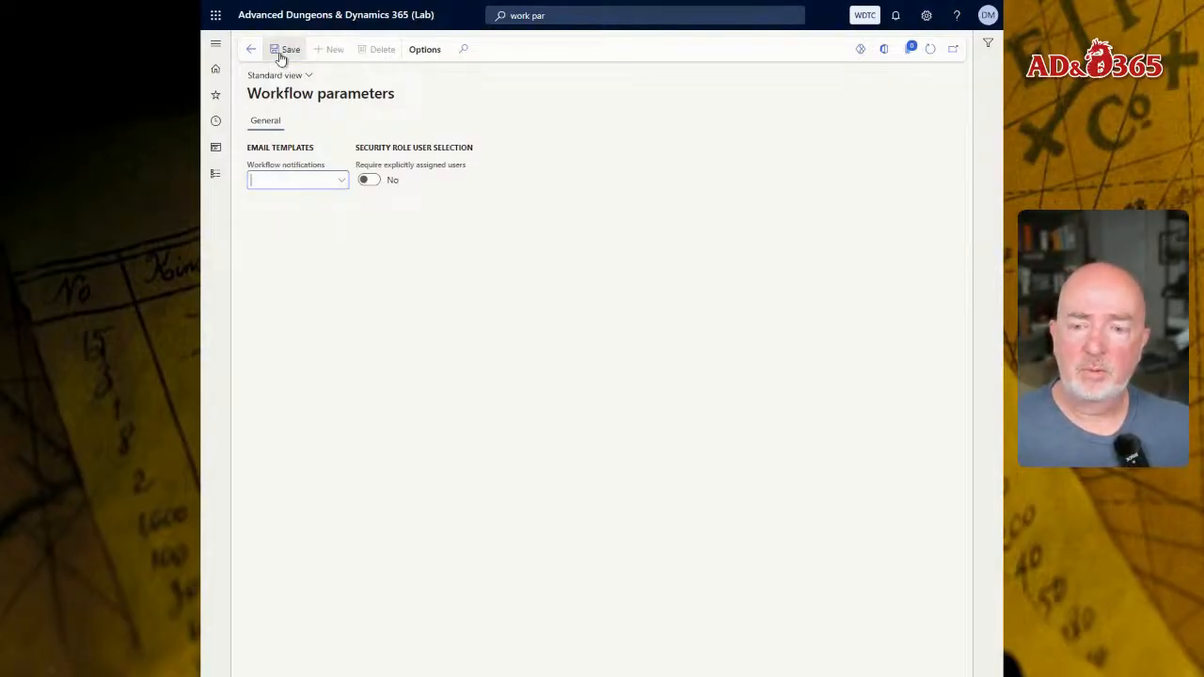
click(340, 180)
click(376, 221)
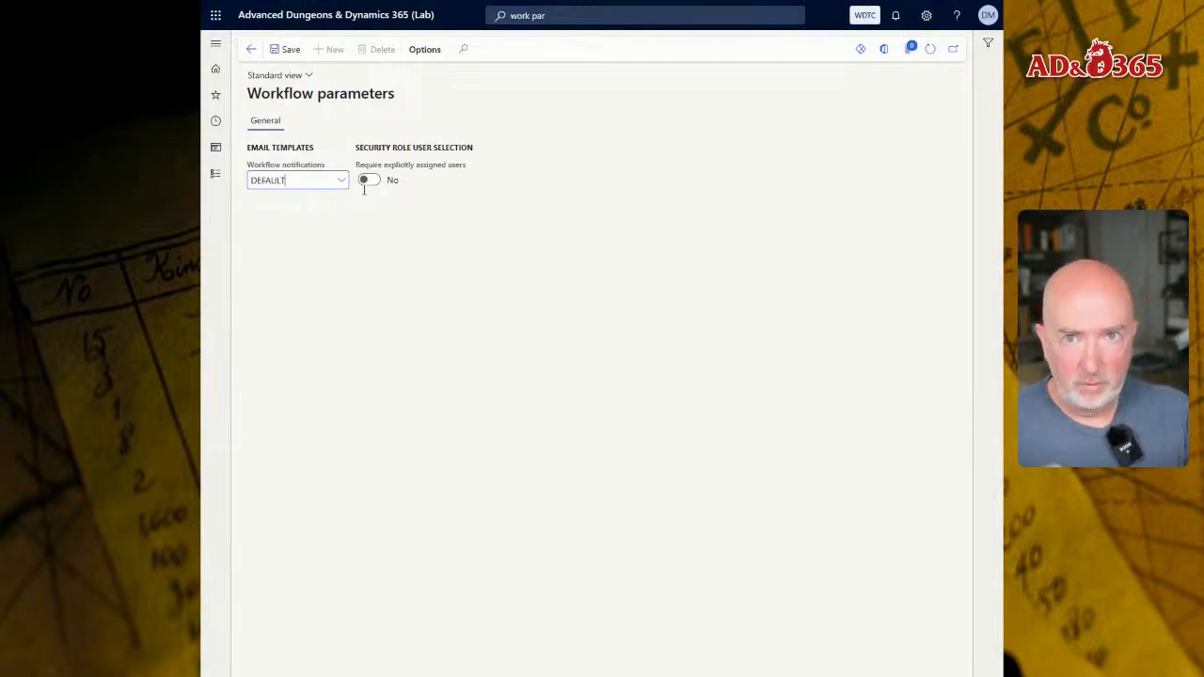
click(287, 52)
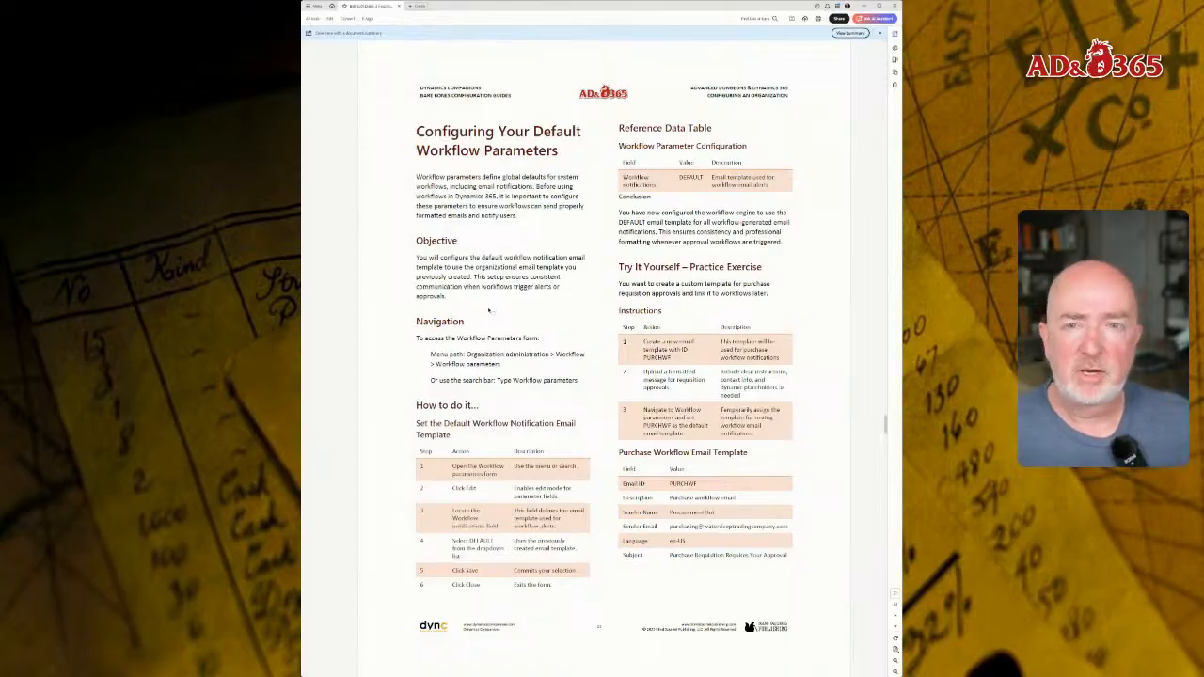
- Search the forms for workers, and open the Workers list under Workers in the Human resources module
key(Page_Down)
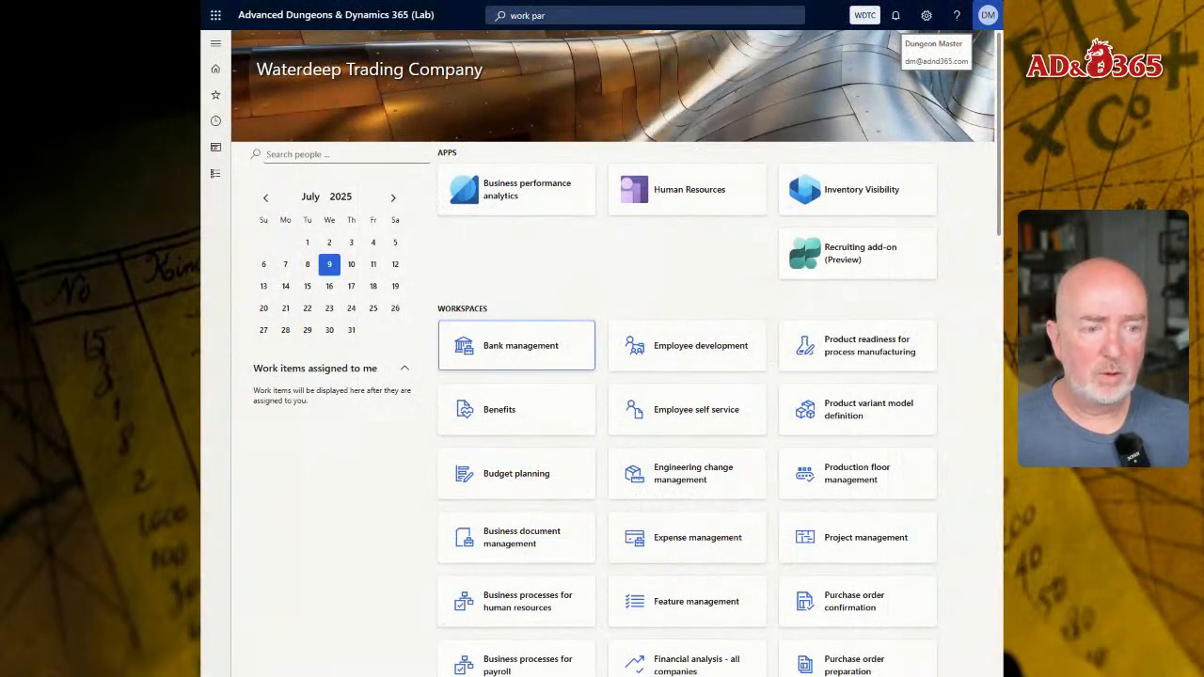
click(576, 13)
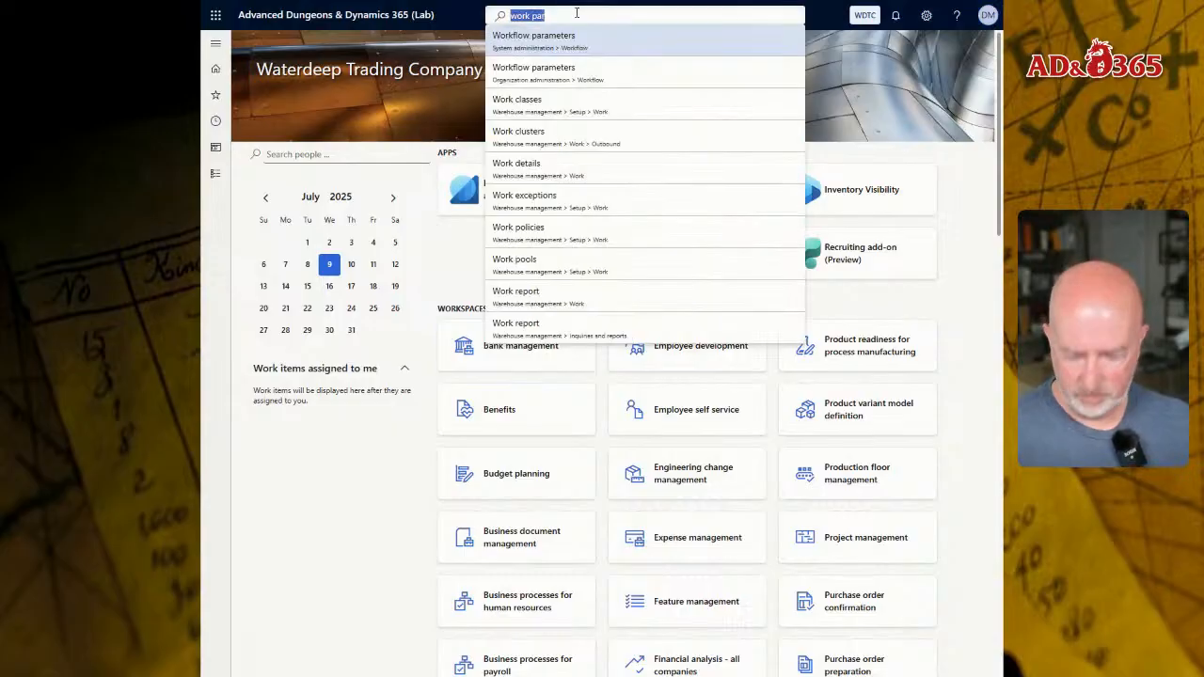
text(workers)
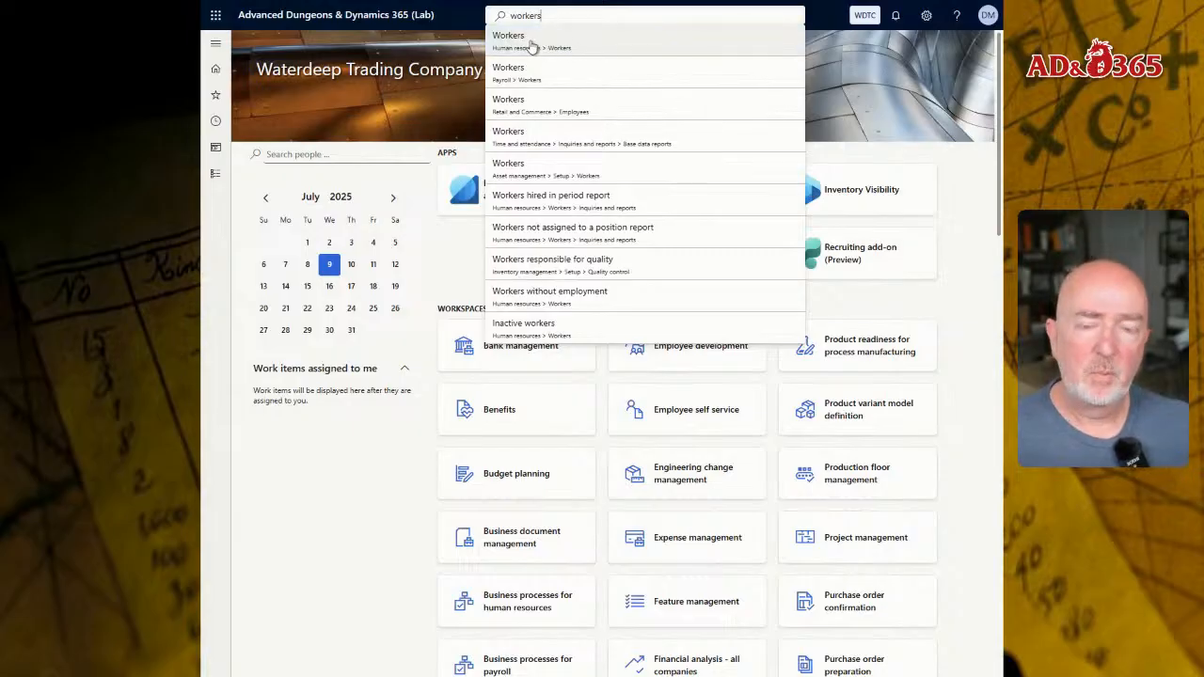
click(215, 176)
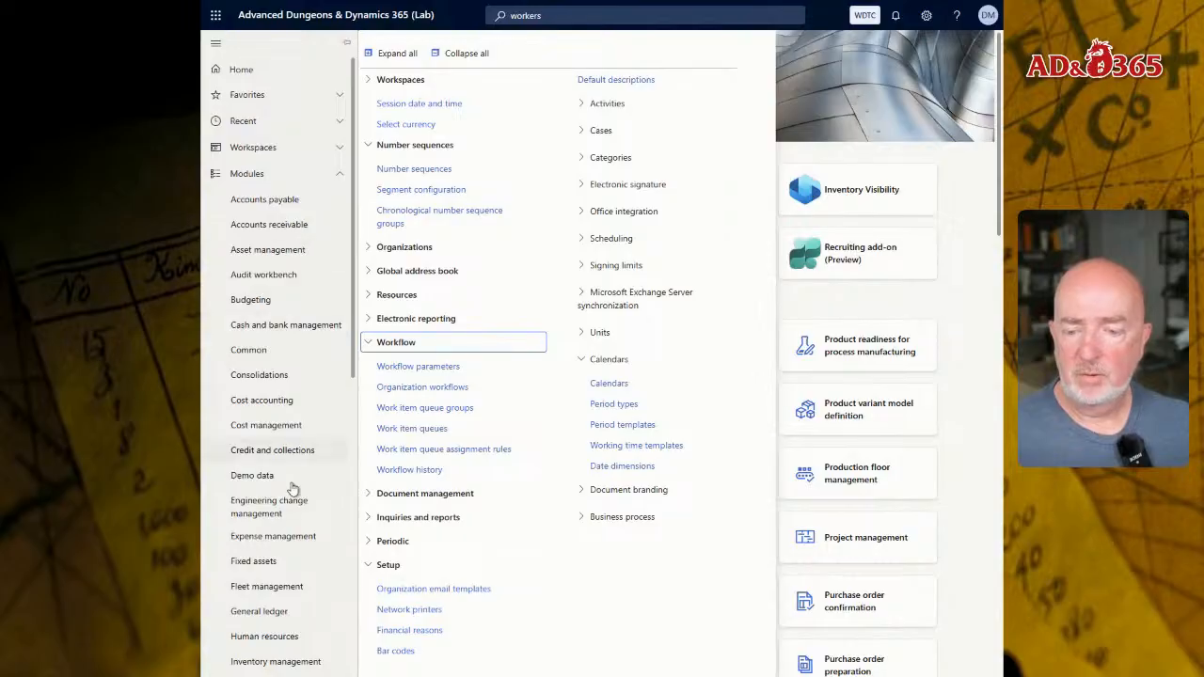
scroll(274, 538, down, 1)
click(273, 574)
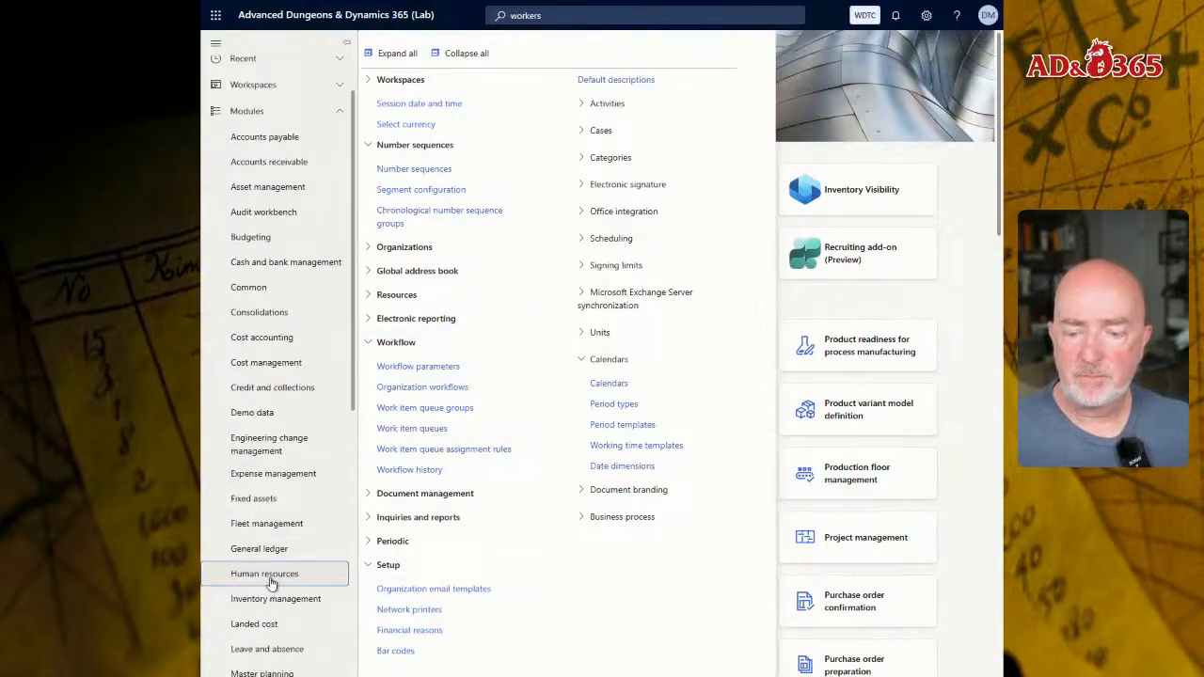
click(392, 370)
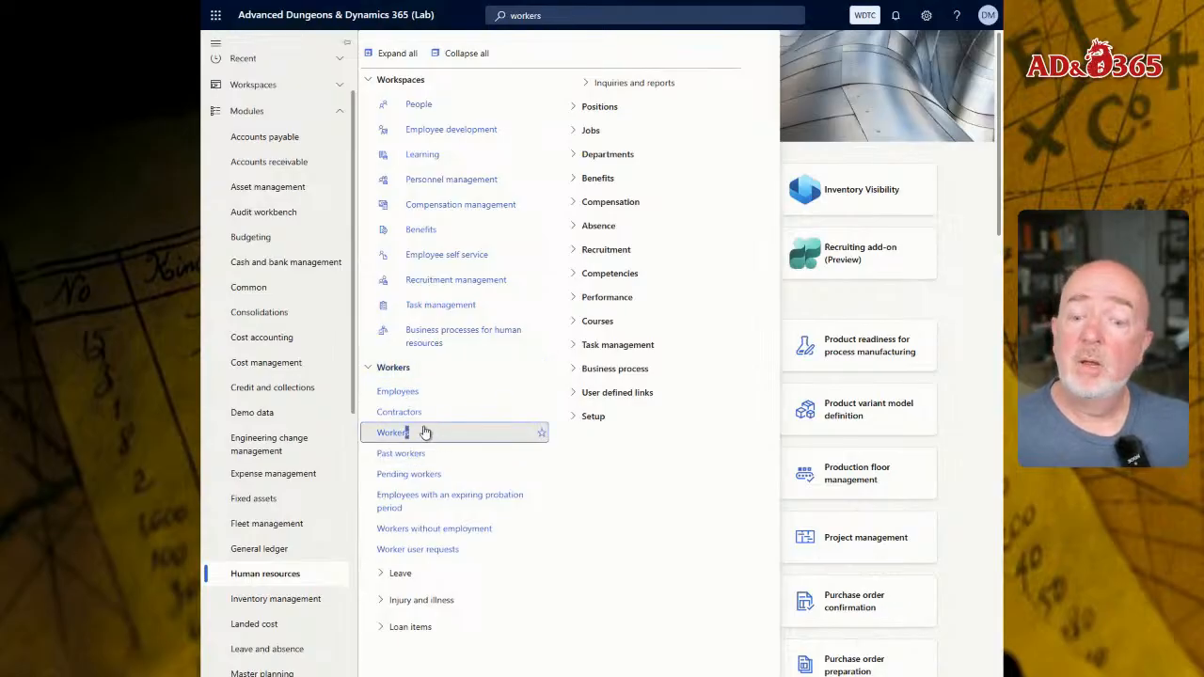
mouse_move(422, 430)
mouse_down()
mouse_move(400, 413)
mouse_move(414, 439)
mouse_move(398, 457)
mouse_move(427, 437)
mouse_up()
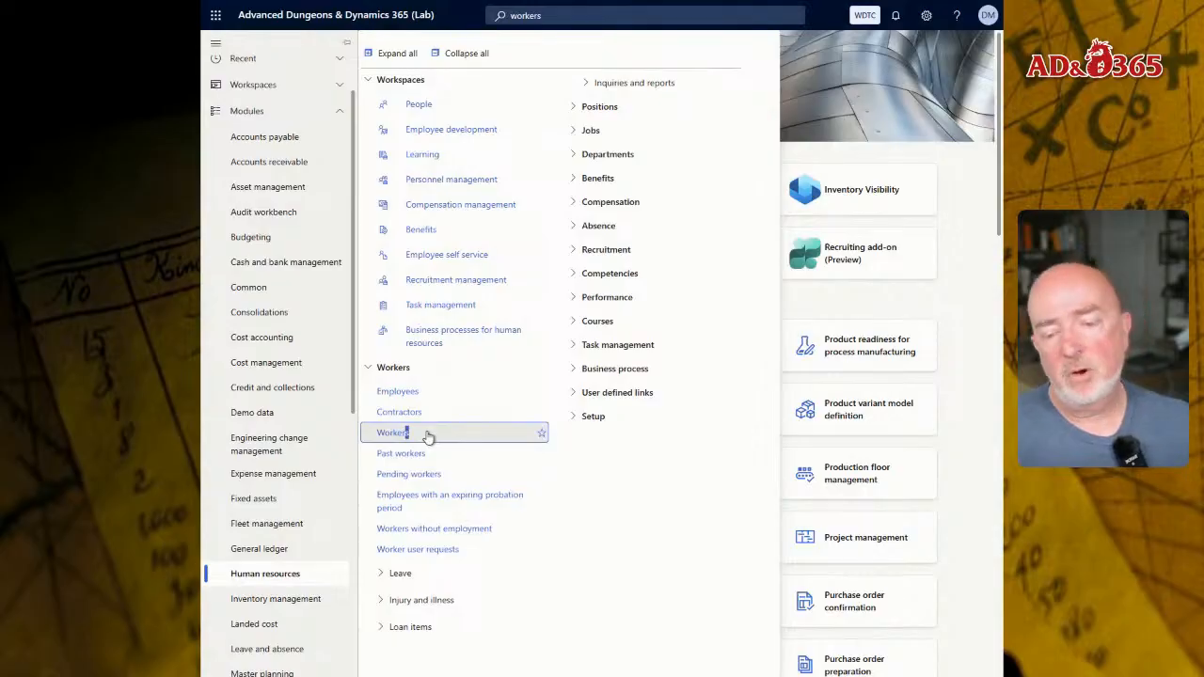
click(426, 434)
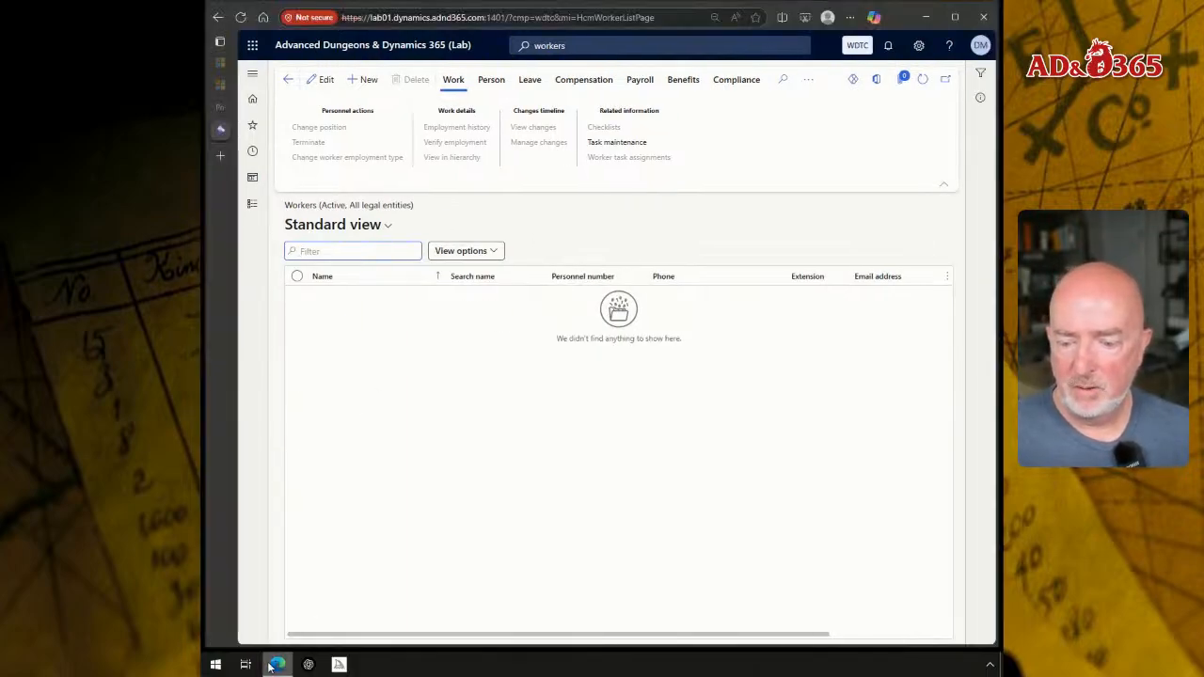
- Switch to ChatGPT, ask "Who is the owner of the Waterdeep Trading Company" and select the owner's name in the answer
click(246, 665)
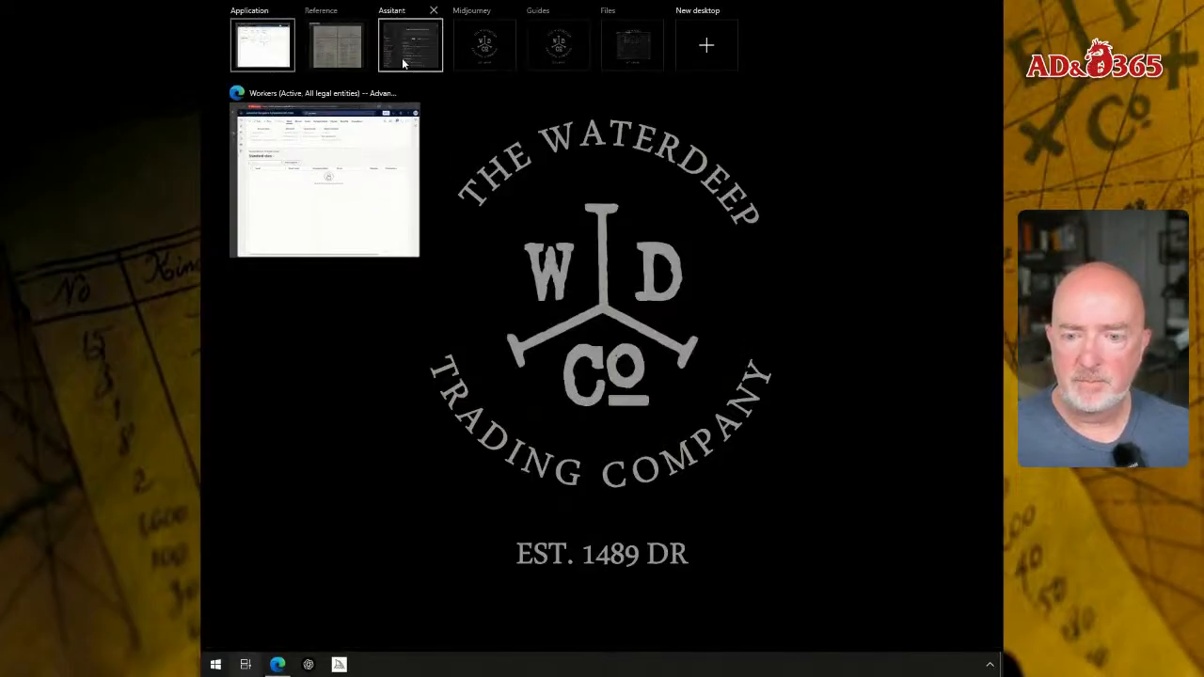
click(402, 64)
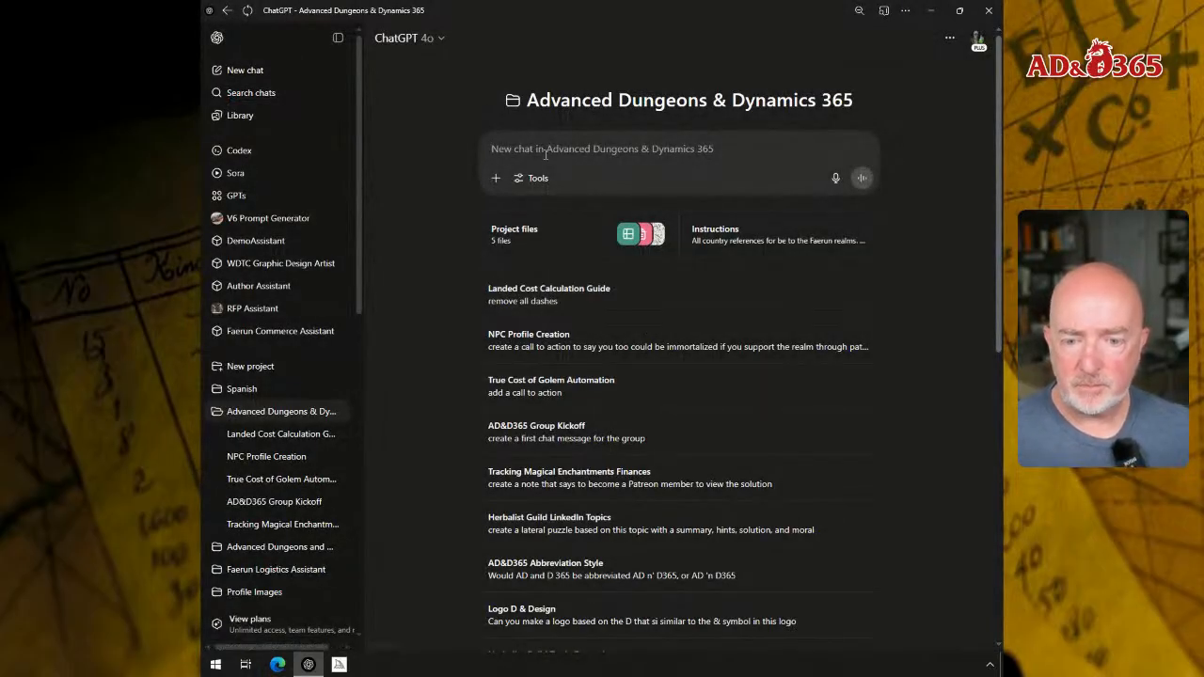
text(w)
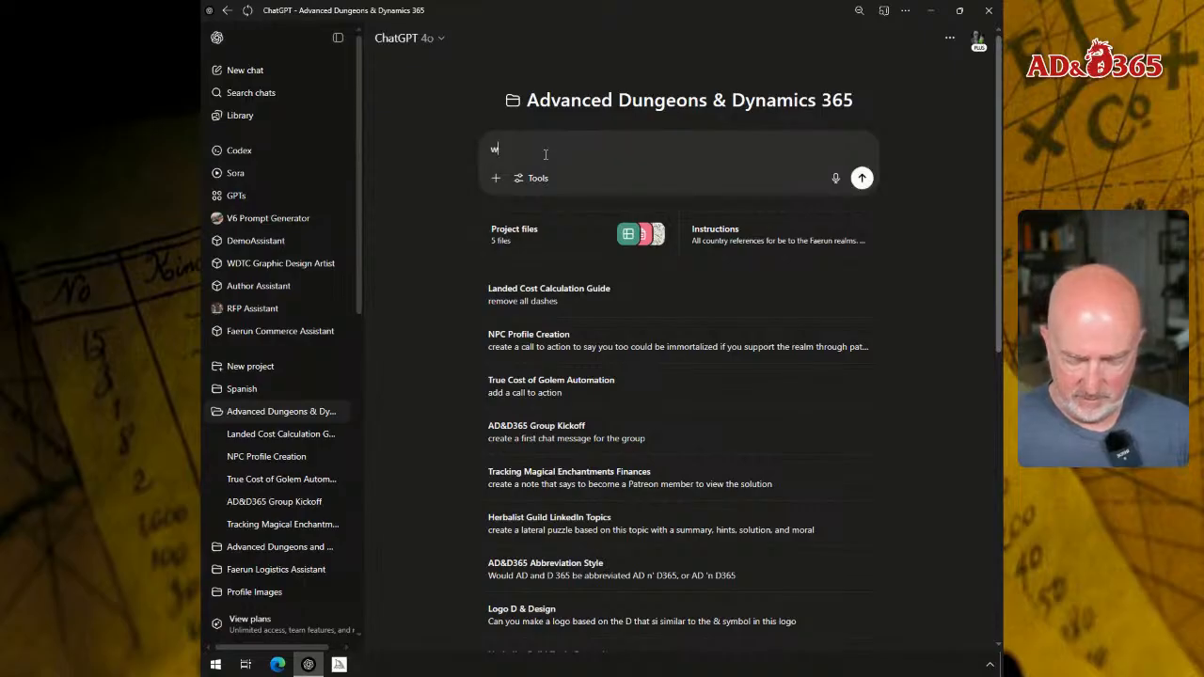
text(ho is the ow)
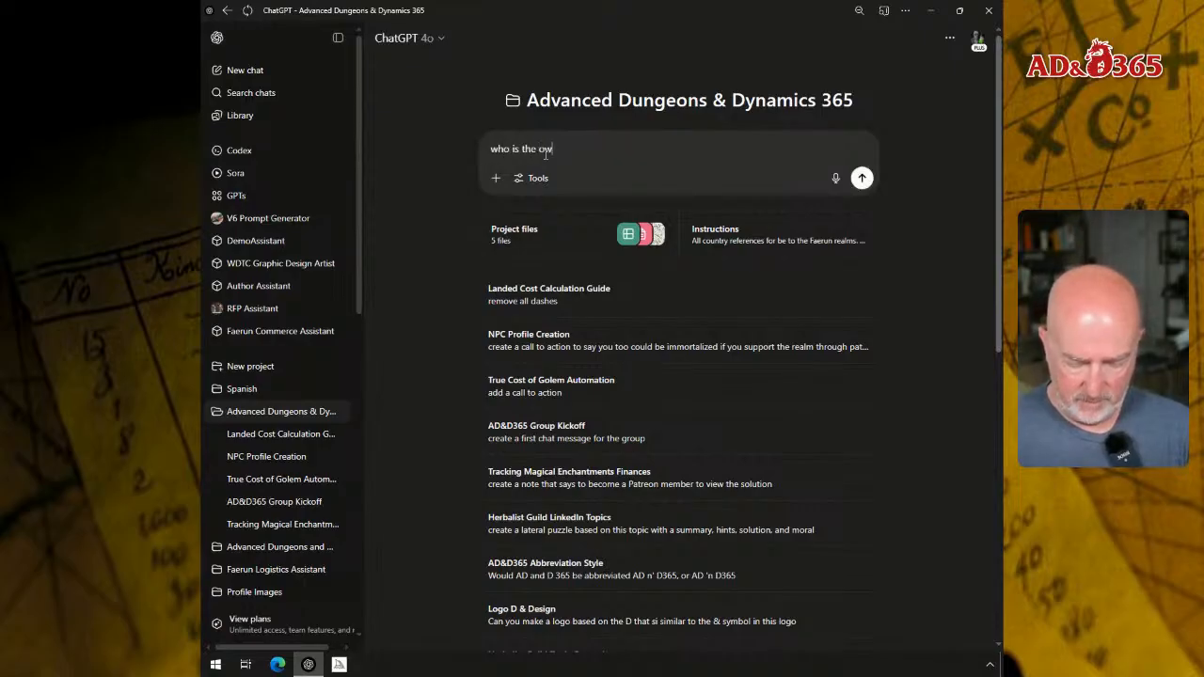
text(ner of the Wate)
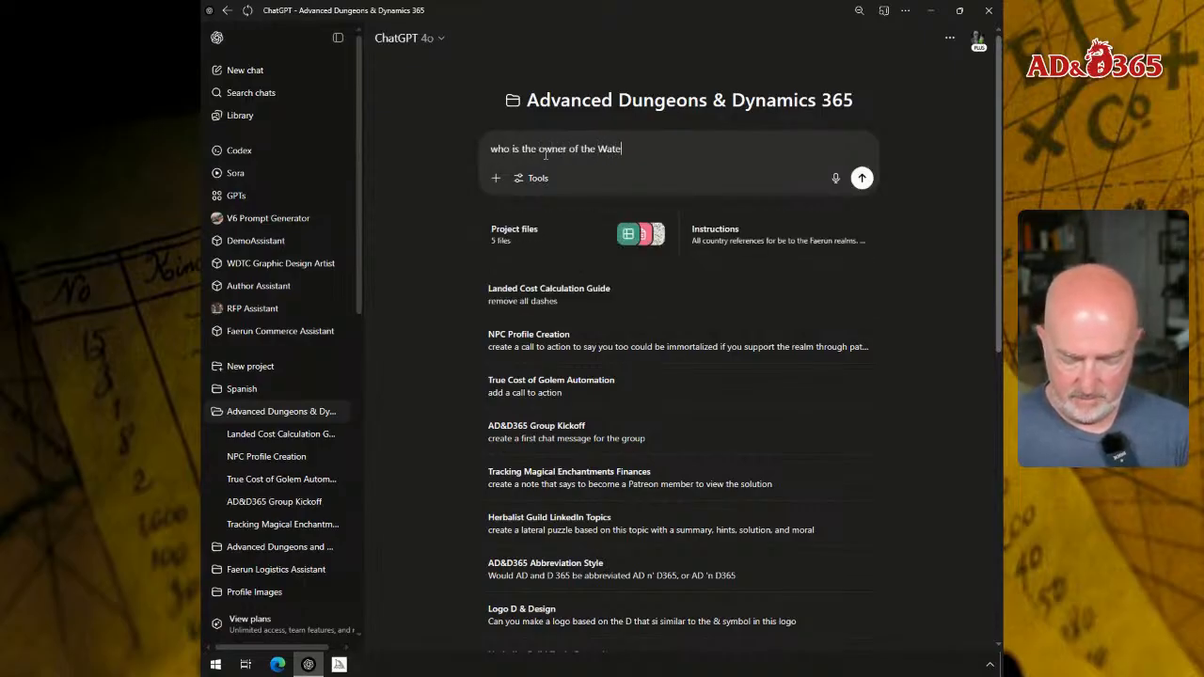
text(rdeep Trading )
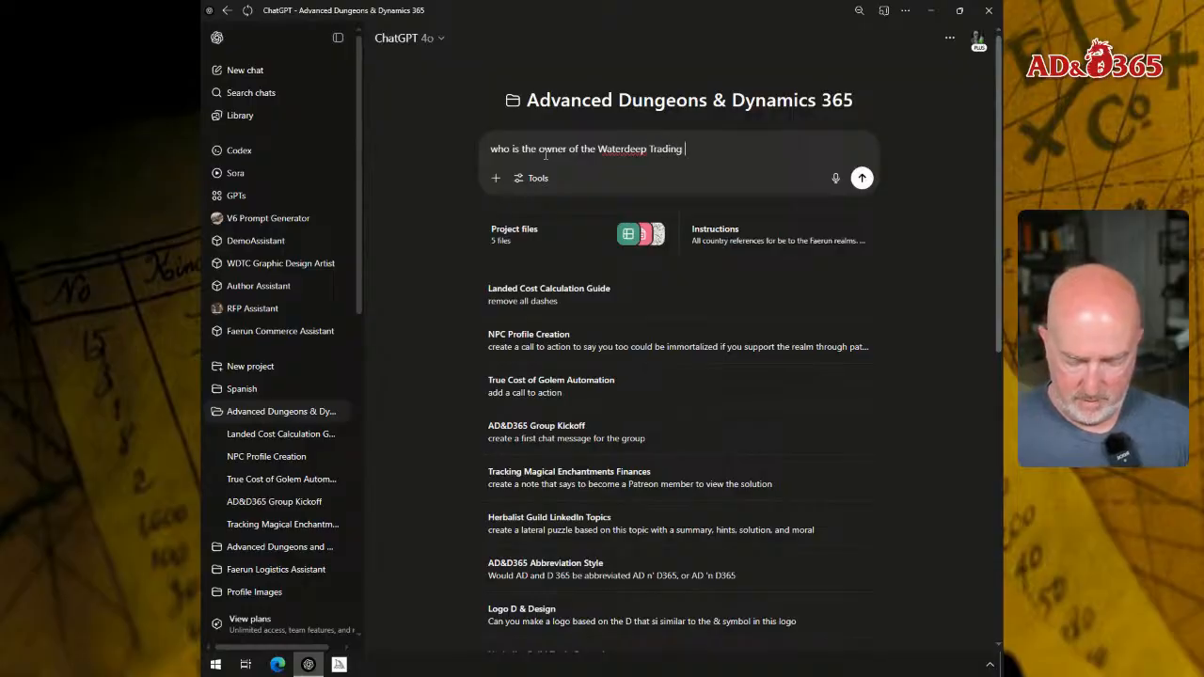
text(Company)
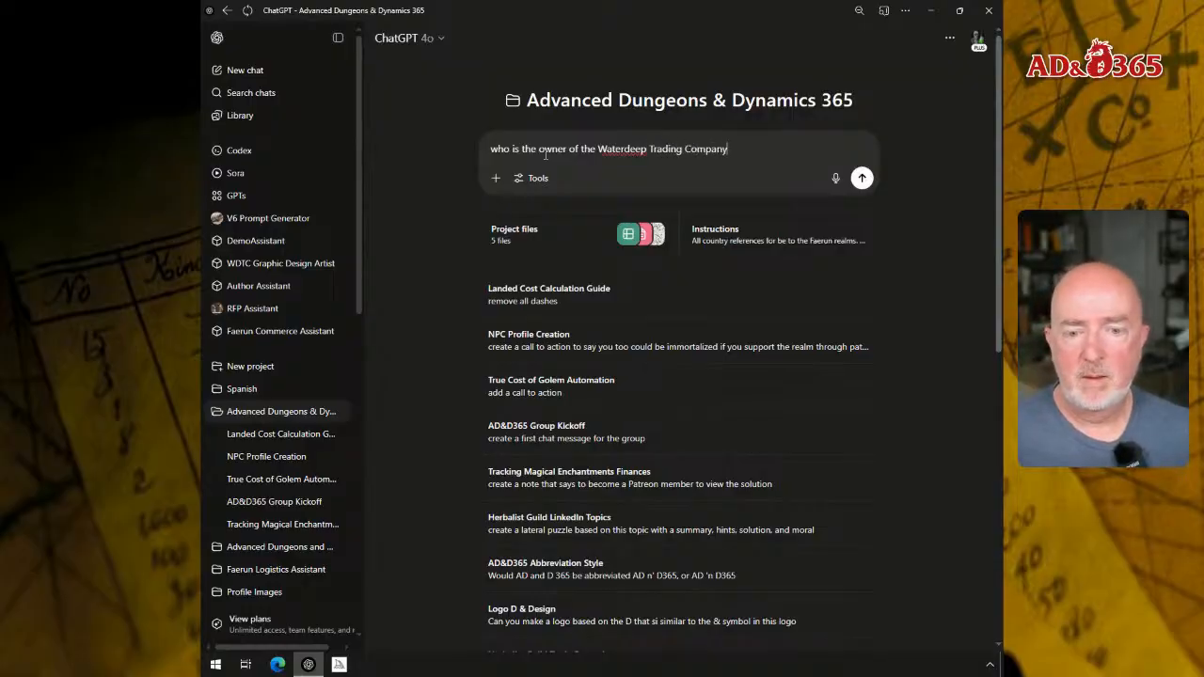
key(Home)
key(Delete)
text(W)
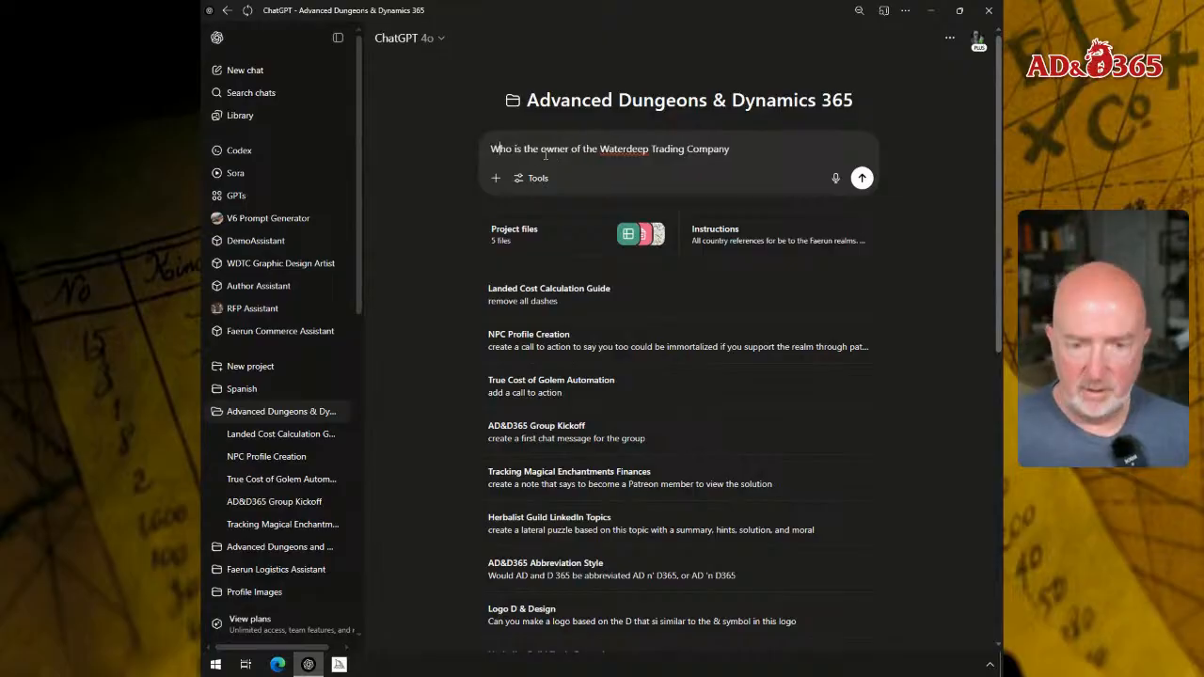
key(Return)
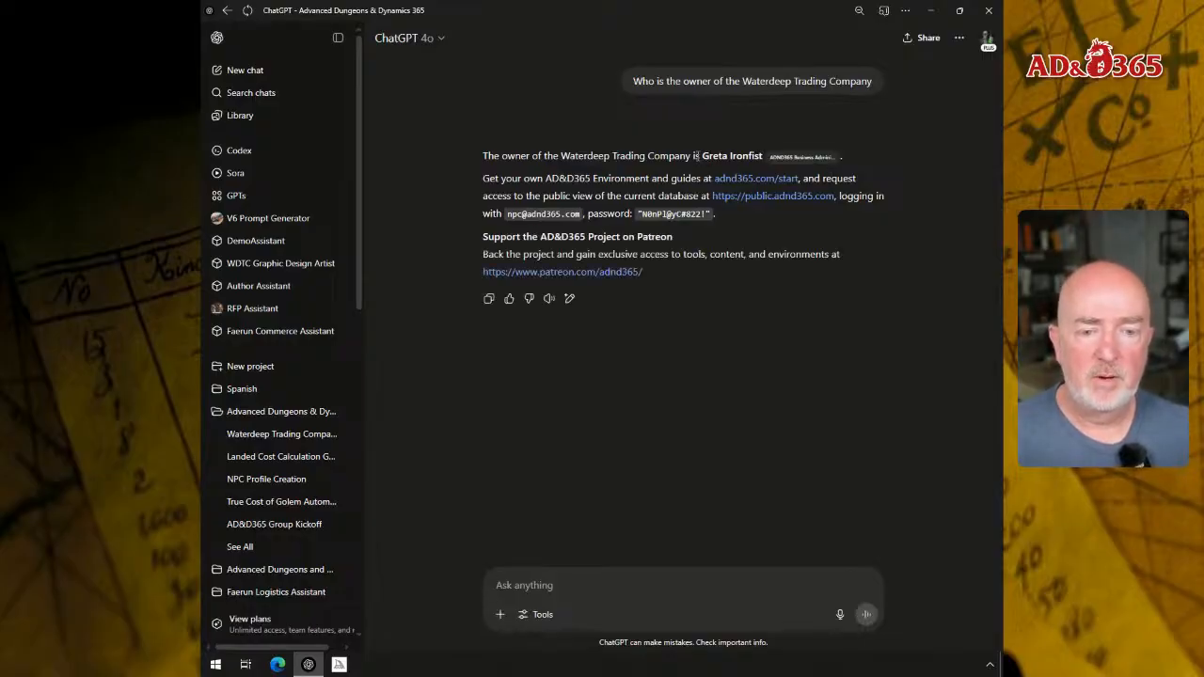
drag(703, 156, 769, 160)
key(ctrl+c)
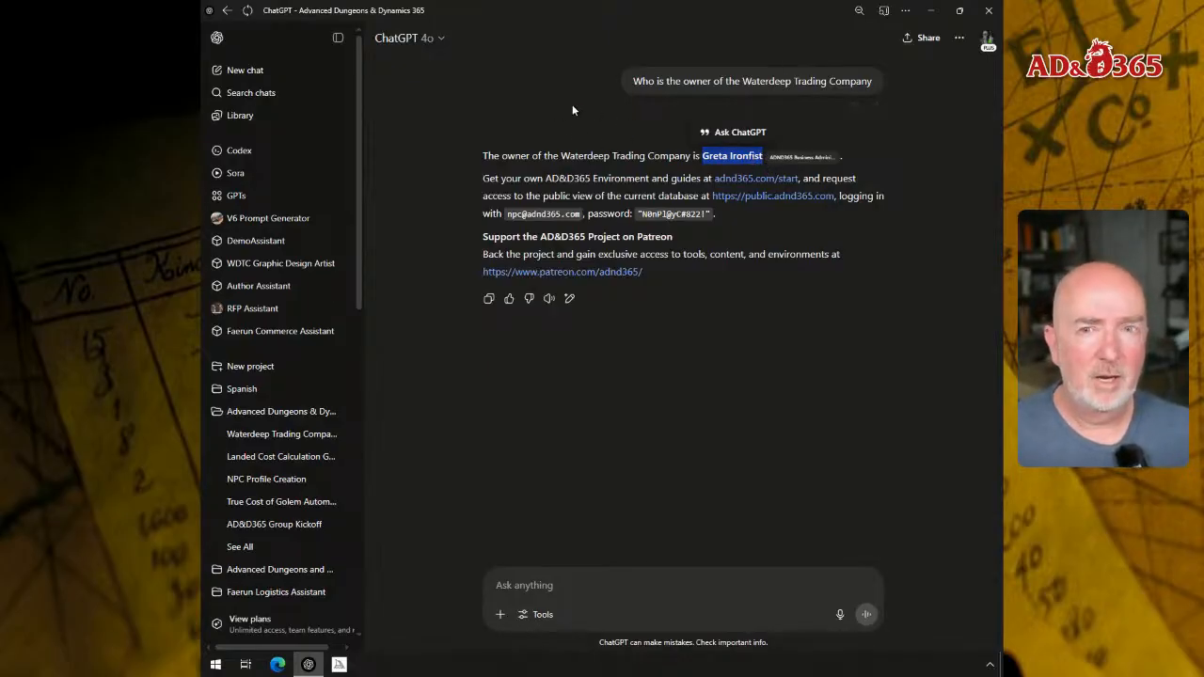
- Switch back to the Dynamics 365 Workers list, show it full screen, and start hiring a new worker
click(246, 664)
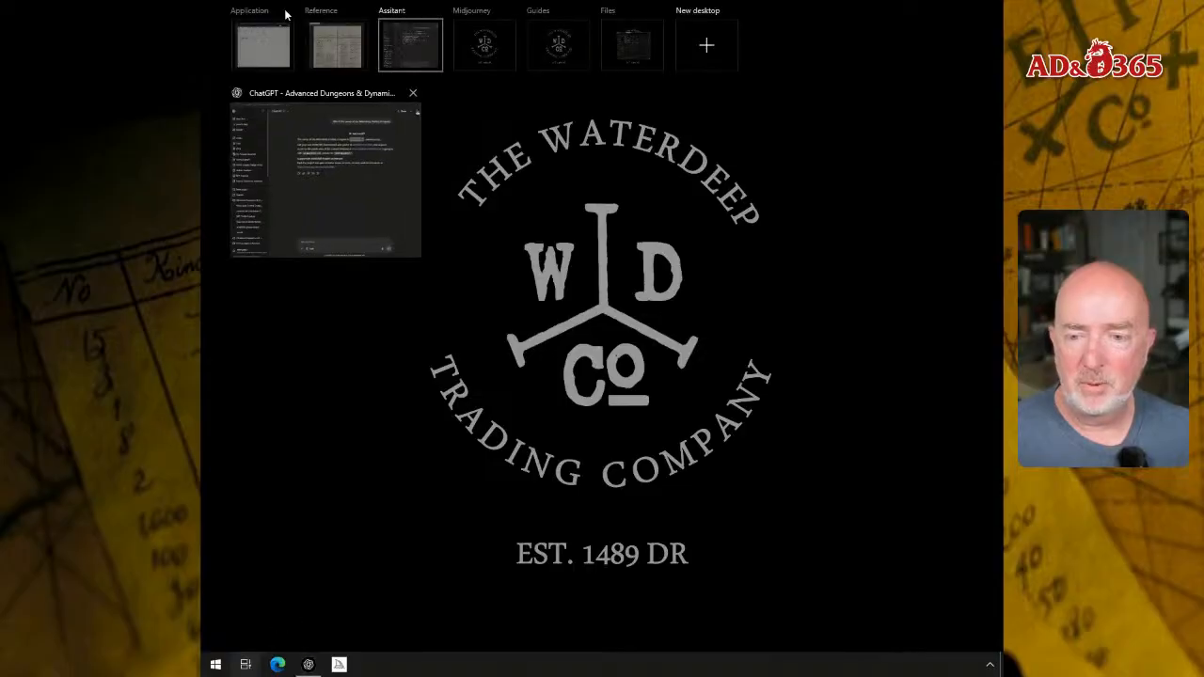
click(251, 41)
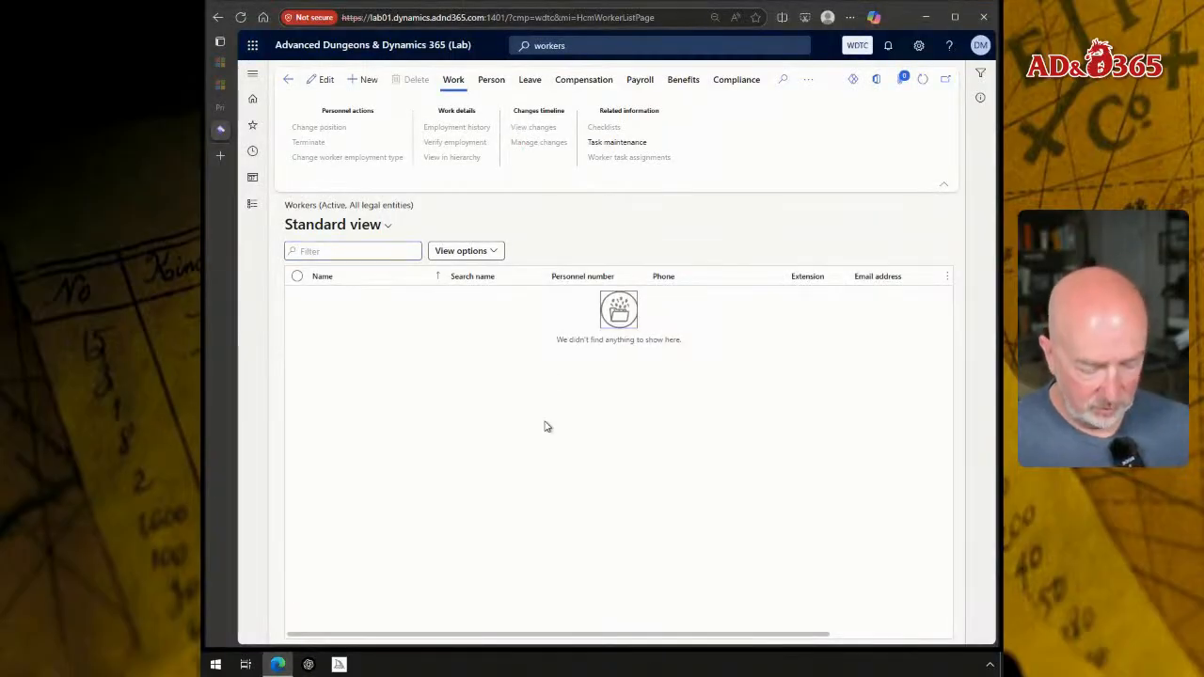
key(F11)
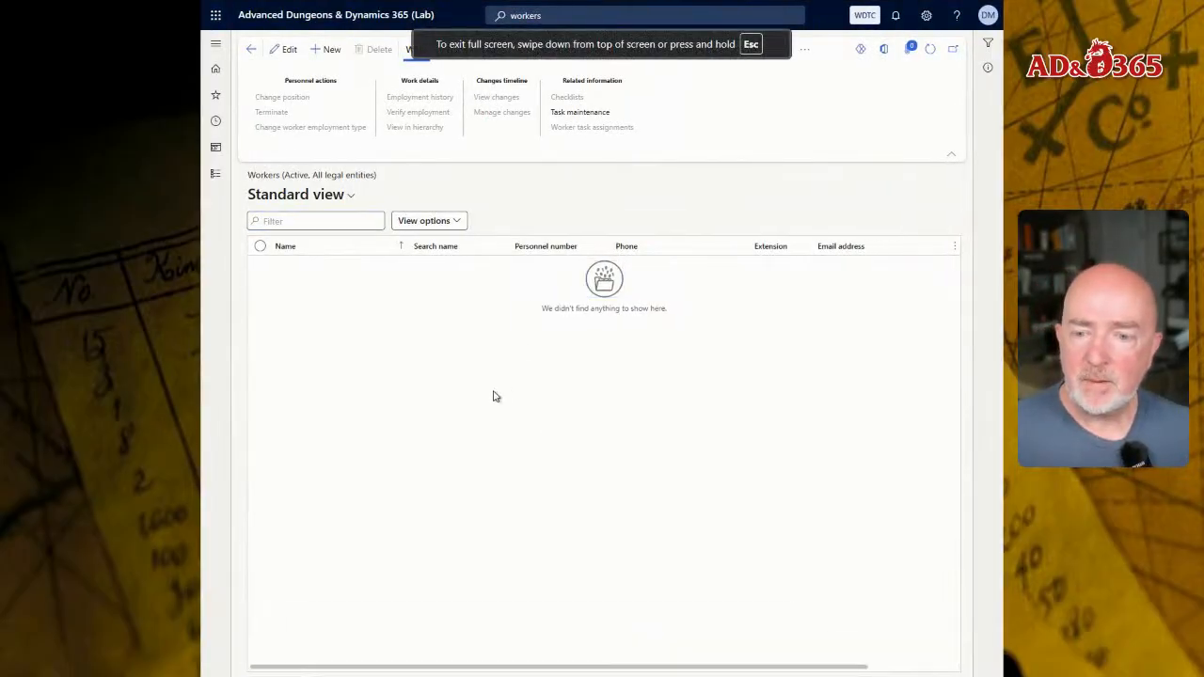
click(325, 50)
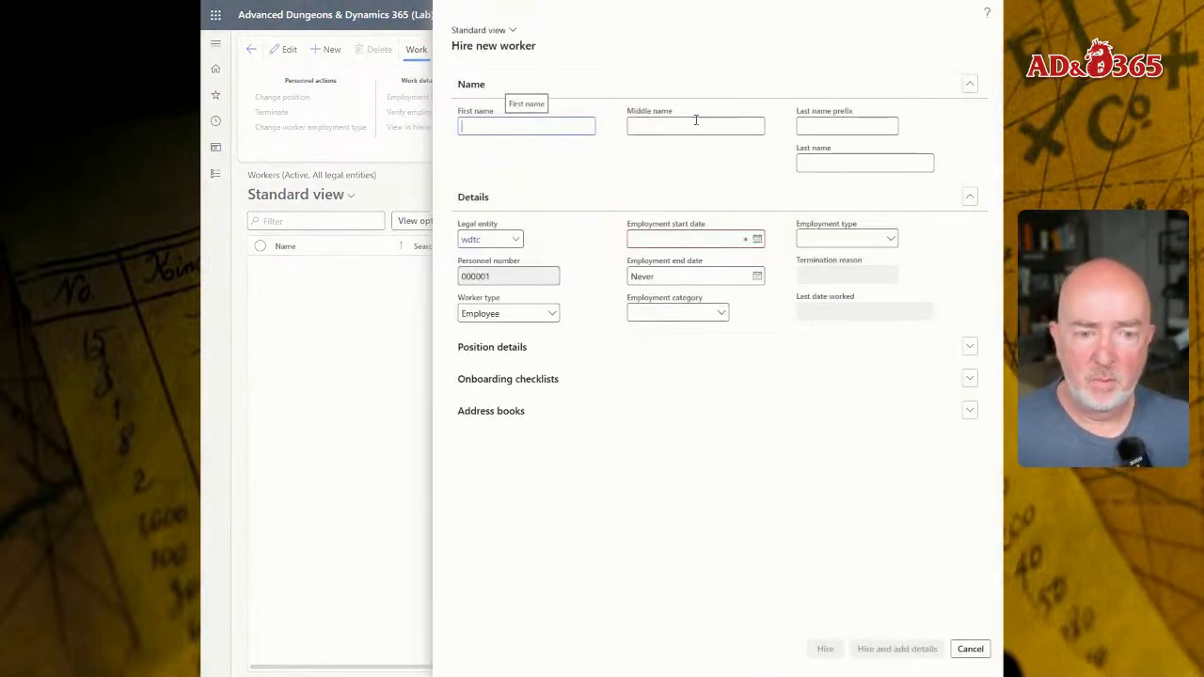
- Enter the copied owner's name for the new worker, splitting it into the First name and Last name fields
key(ctrl+v)
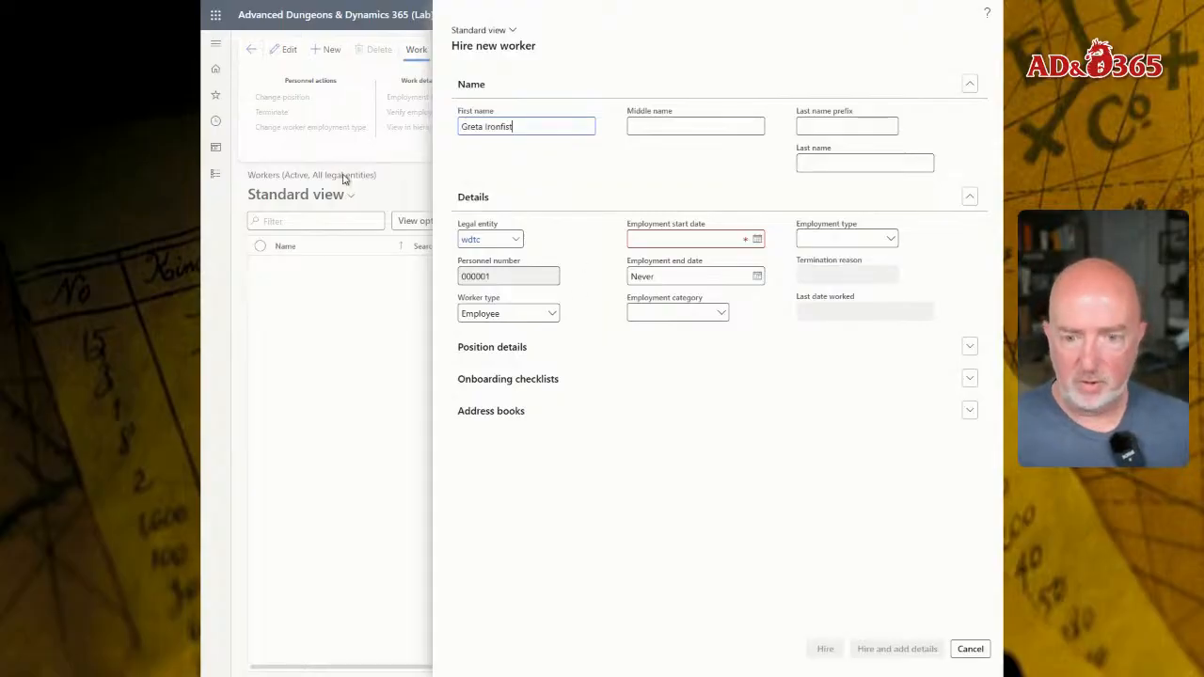
key(ctrl+shift+Left)
key(ctrl+x)
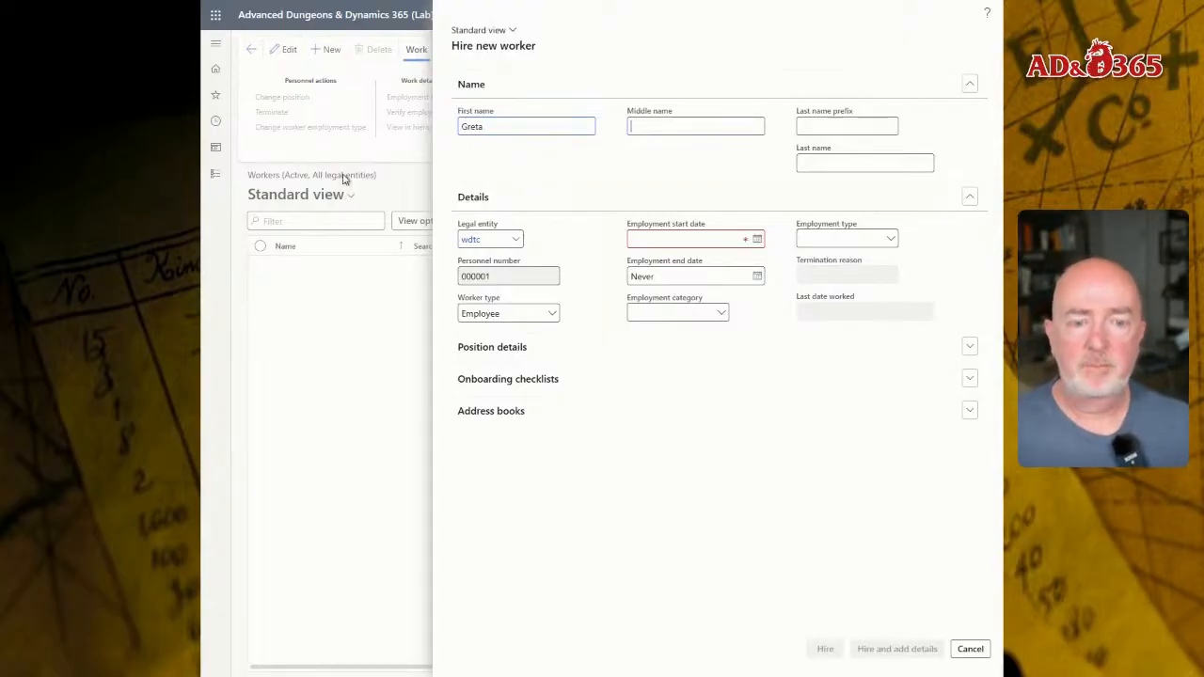
key(Tab)
key(ctrl+v)
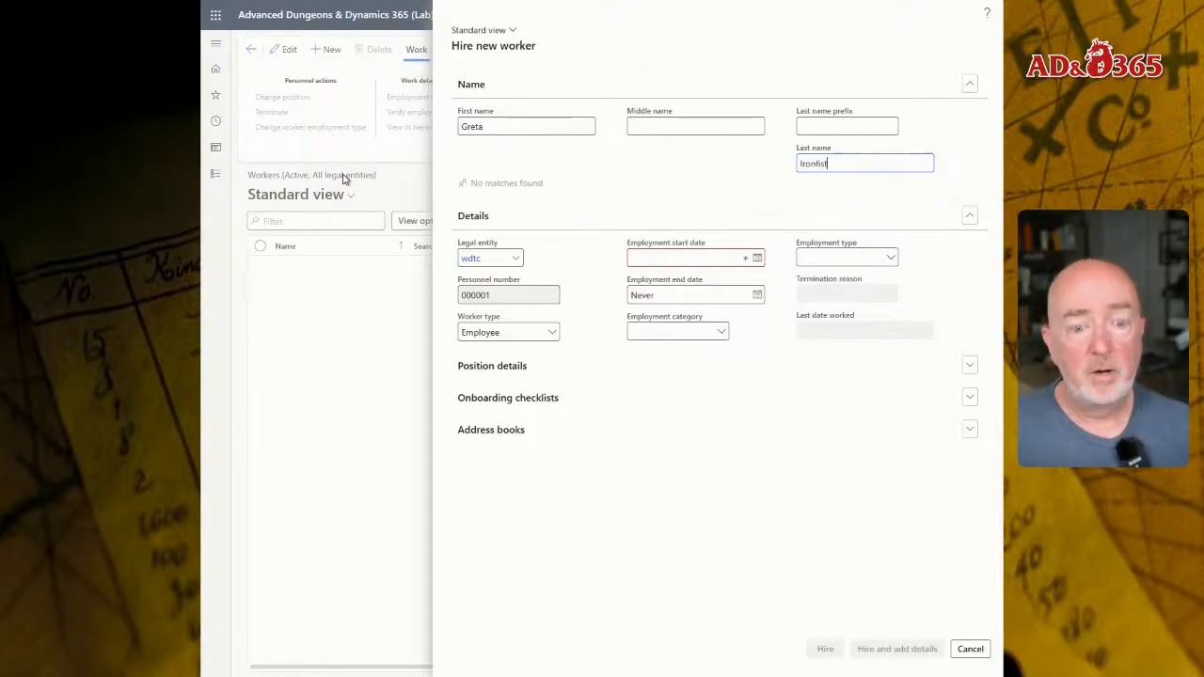
key(shift+Tab)
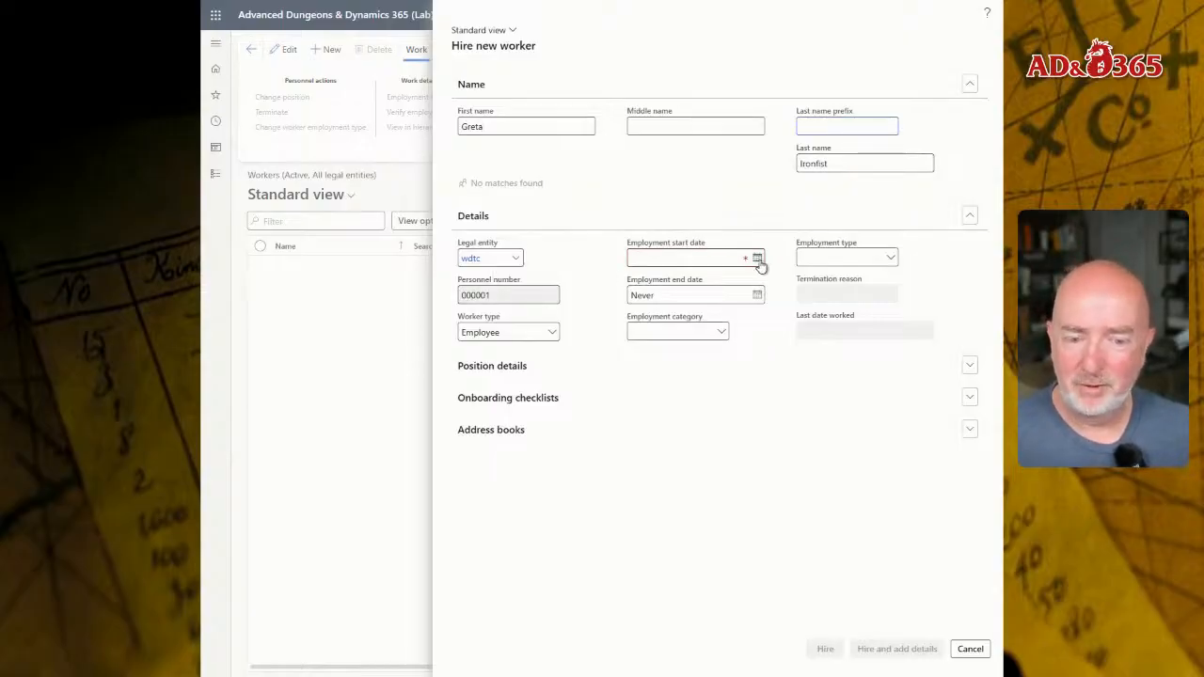
- Set the new worker's employment start date to 1/1/2025 and check the employment category and employment type options
click(717, 256)
text(1/1)
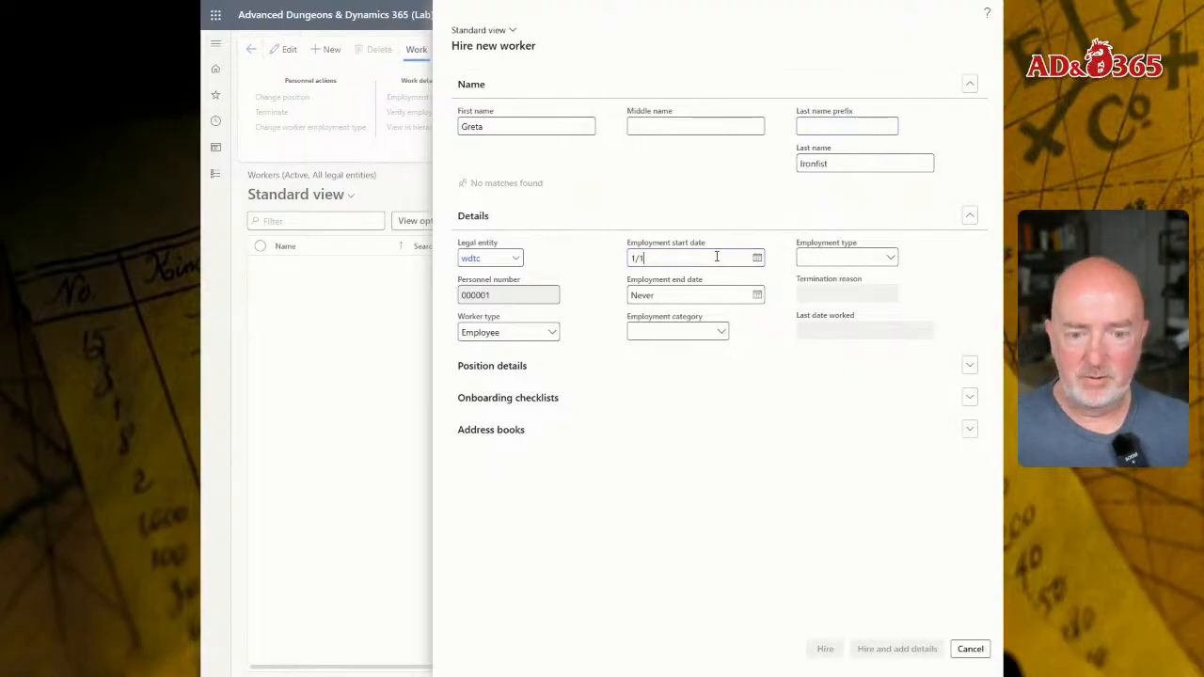
key(Tab)
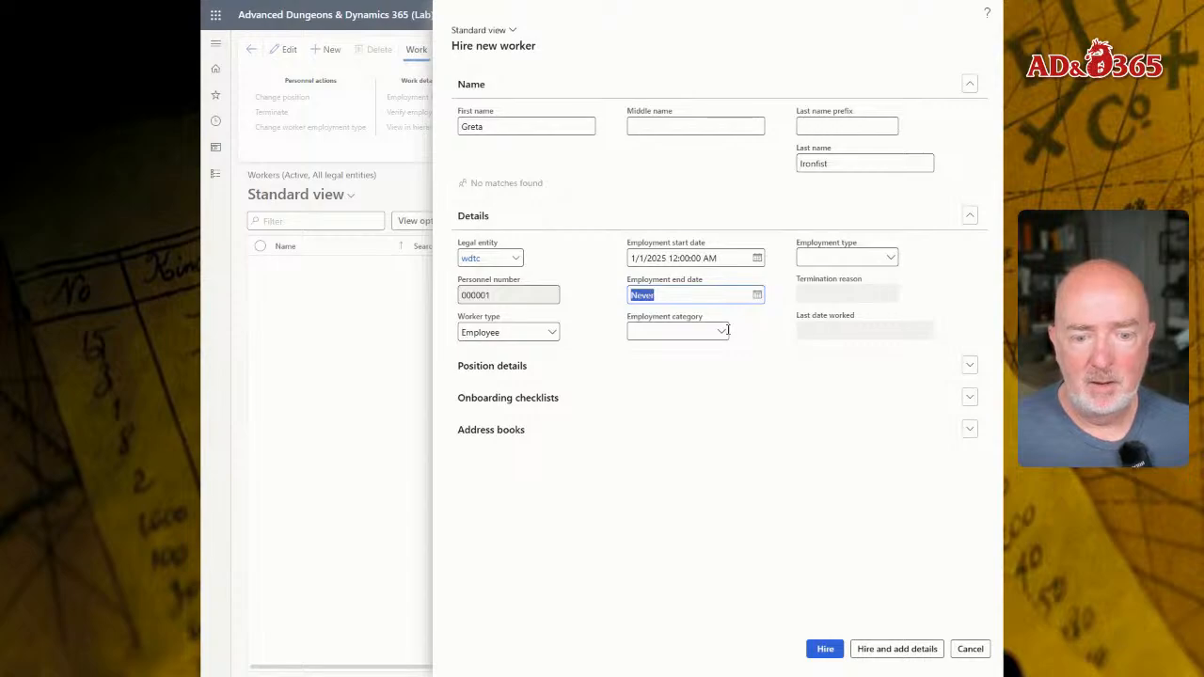
click(720, 333)
click(924, 274)
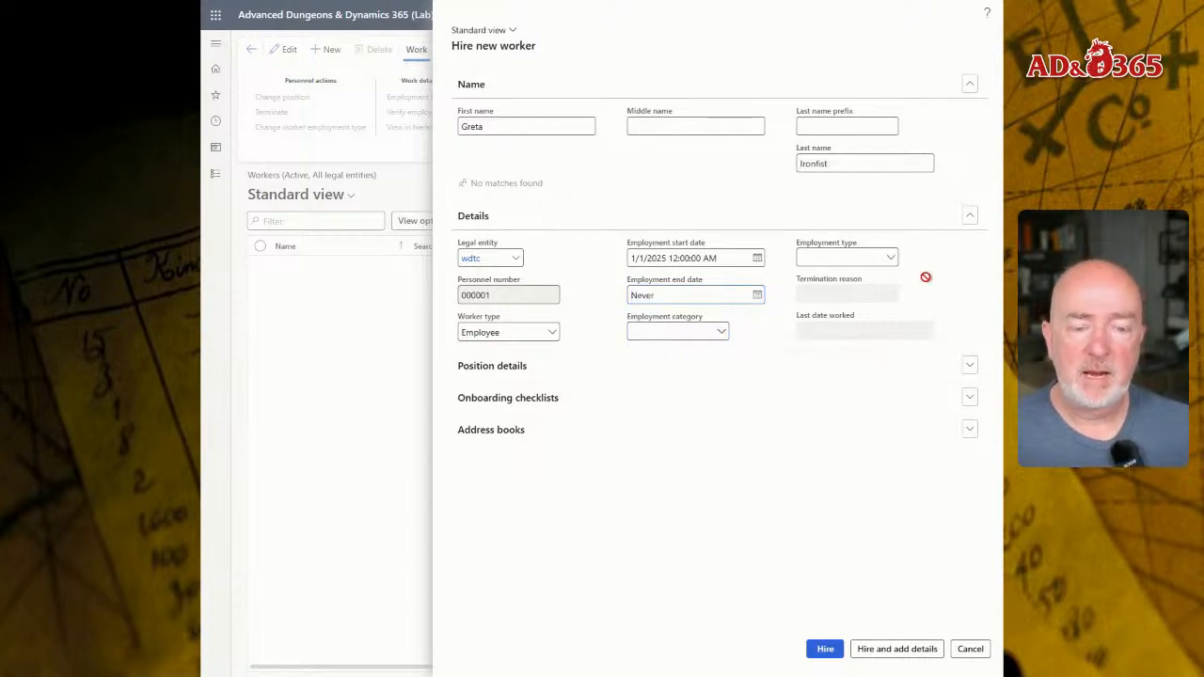
click(889, 256)
click(889, 257)
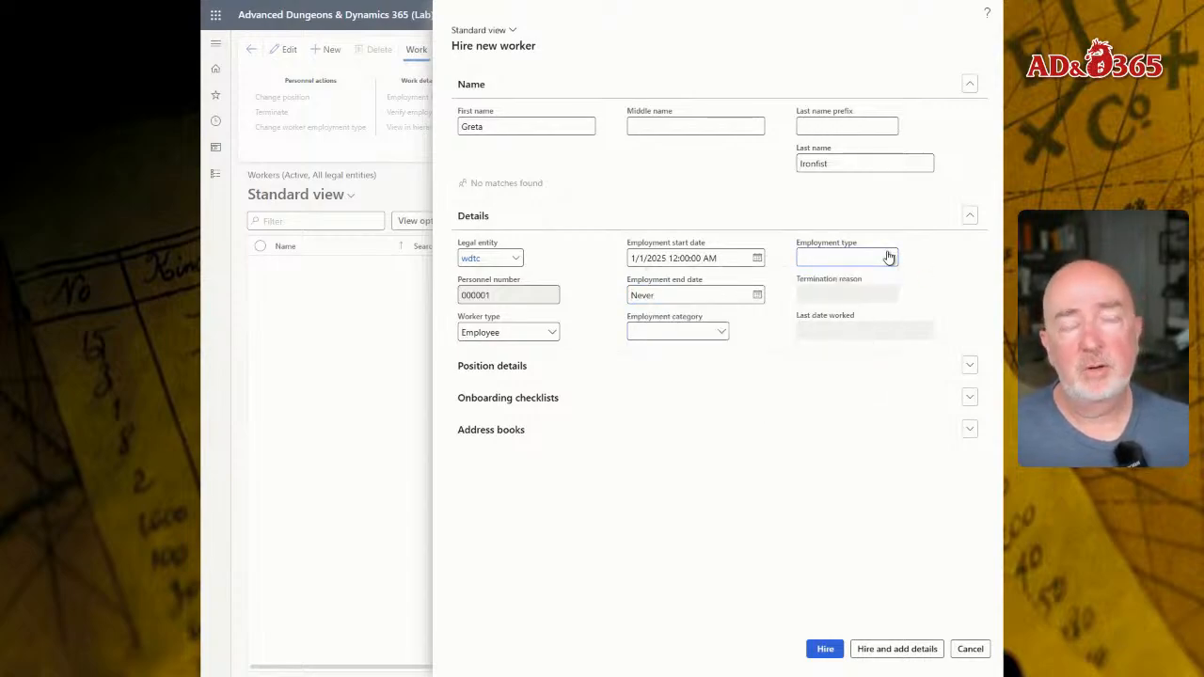
- Expand the position details, hire the worker without a position, and select the new record in the Workers list
click(509, 369)
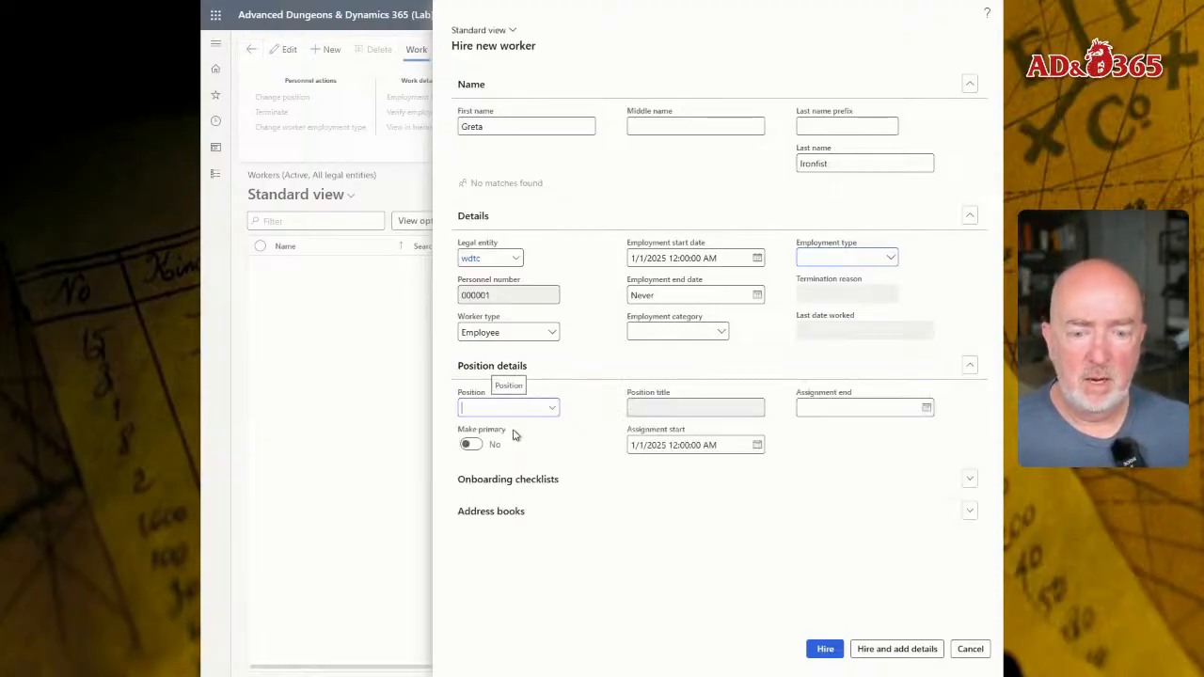
click(548, 420)
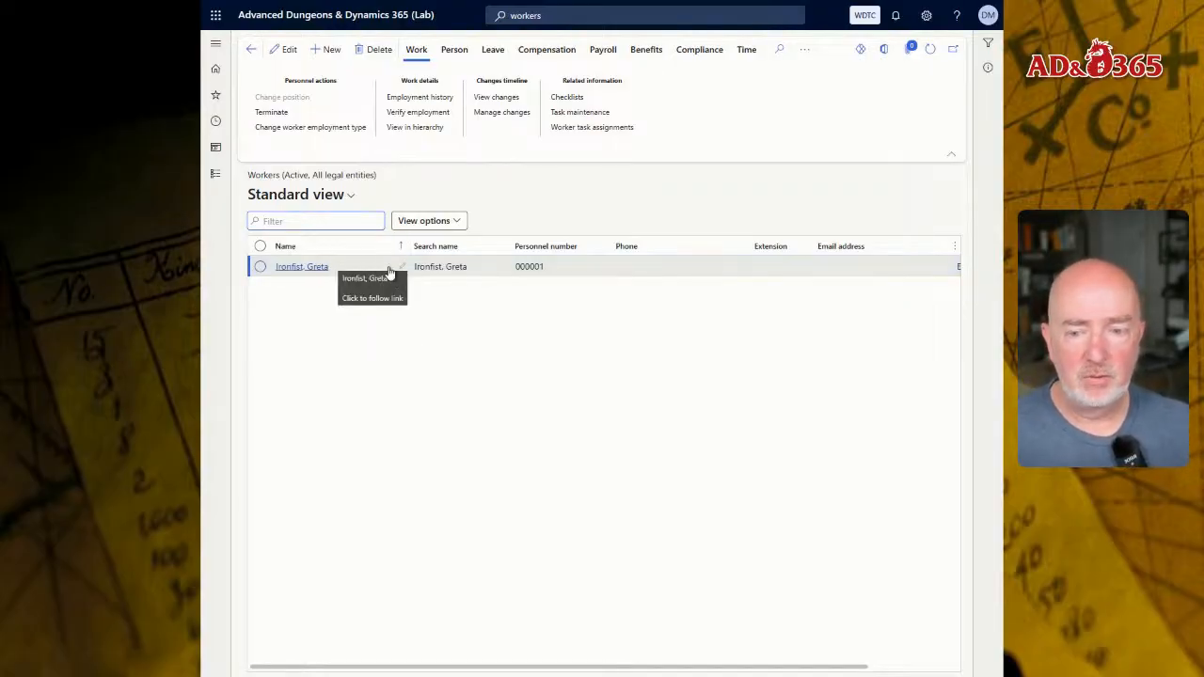
click(531, 268)
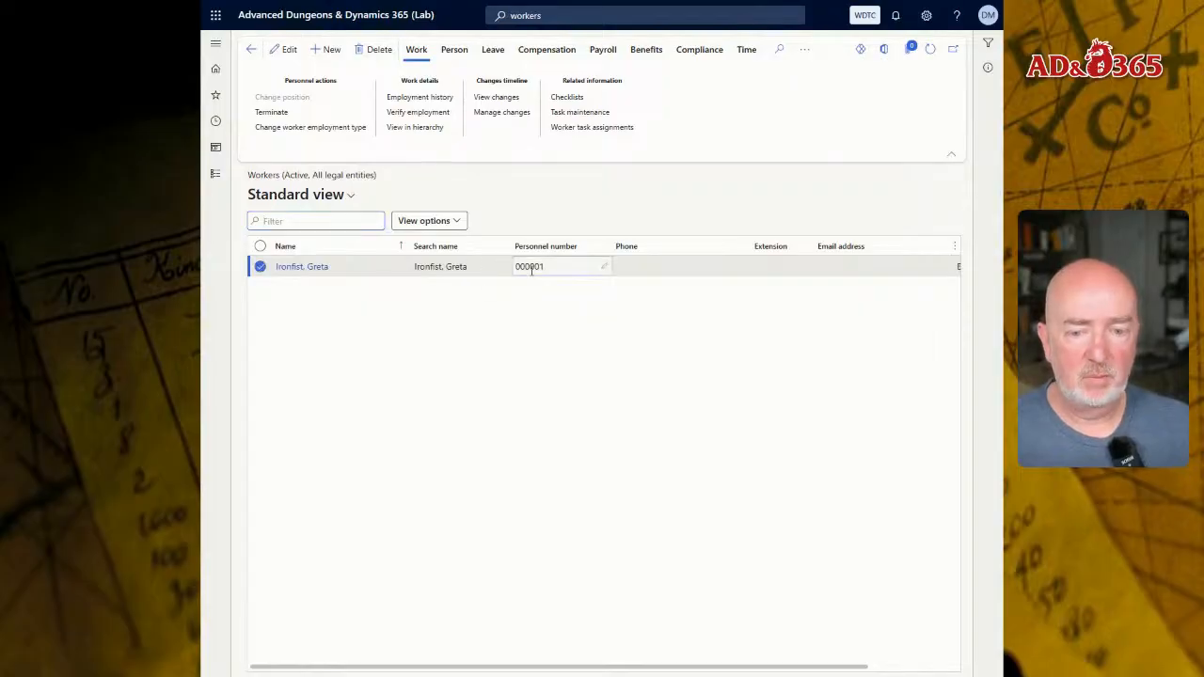
double_click(532, 268)
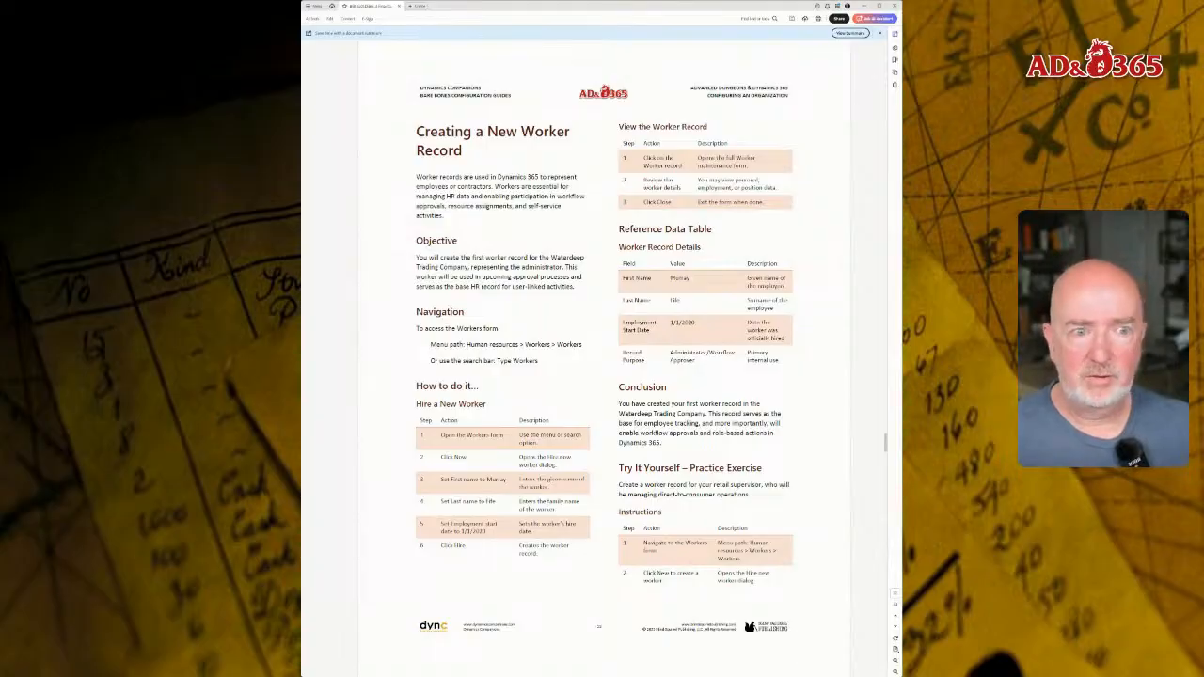
- Switch to the PDF guide and review the Creating a New Worker Record section and its retail supervisor practice exercise
scroll(604, 357, up, 1)
scroll(488, 210, down, 1)
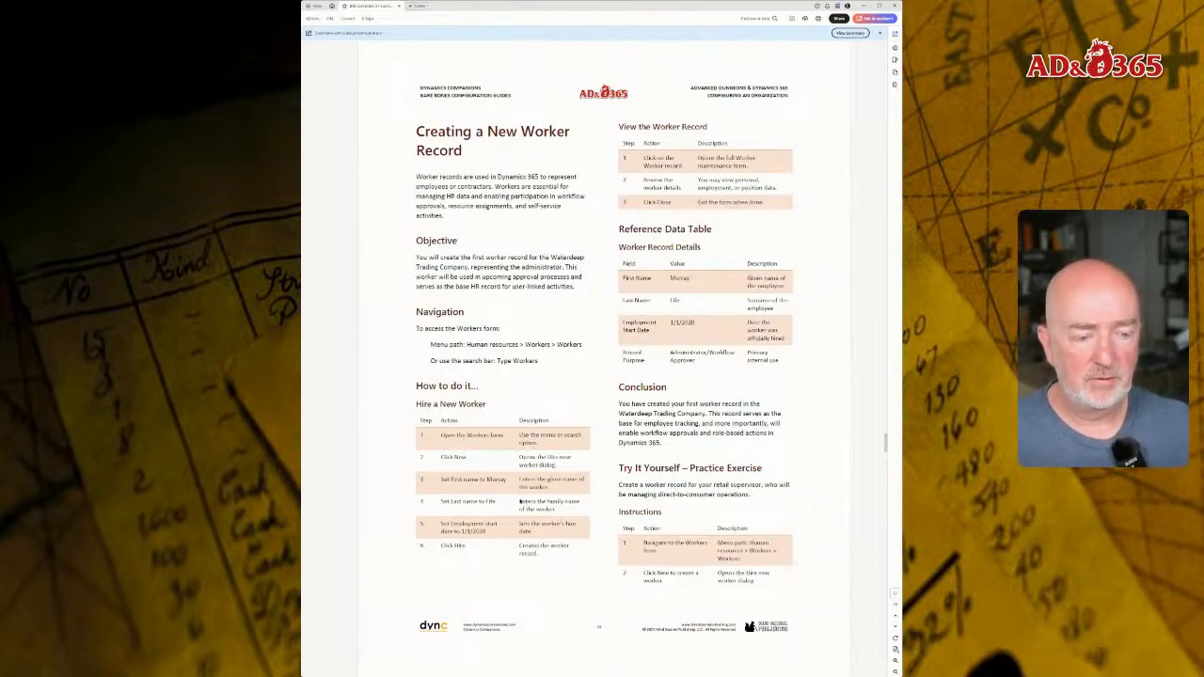
scroll(528, 407, down, 1)
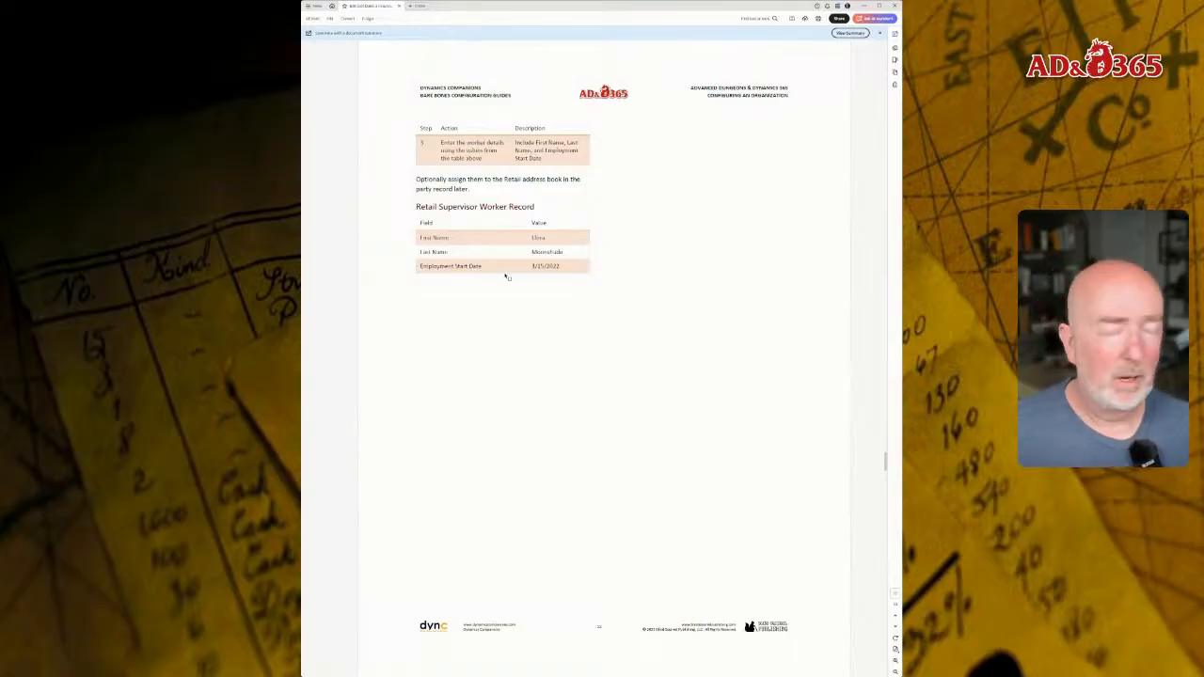
scroll(498, 254, down, 2)
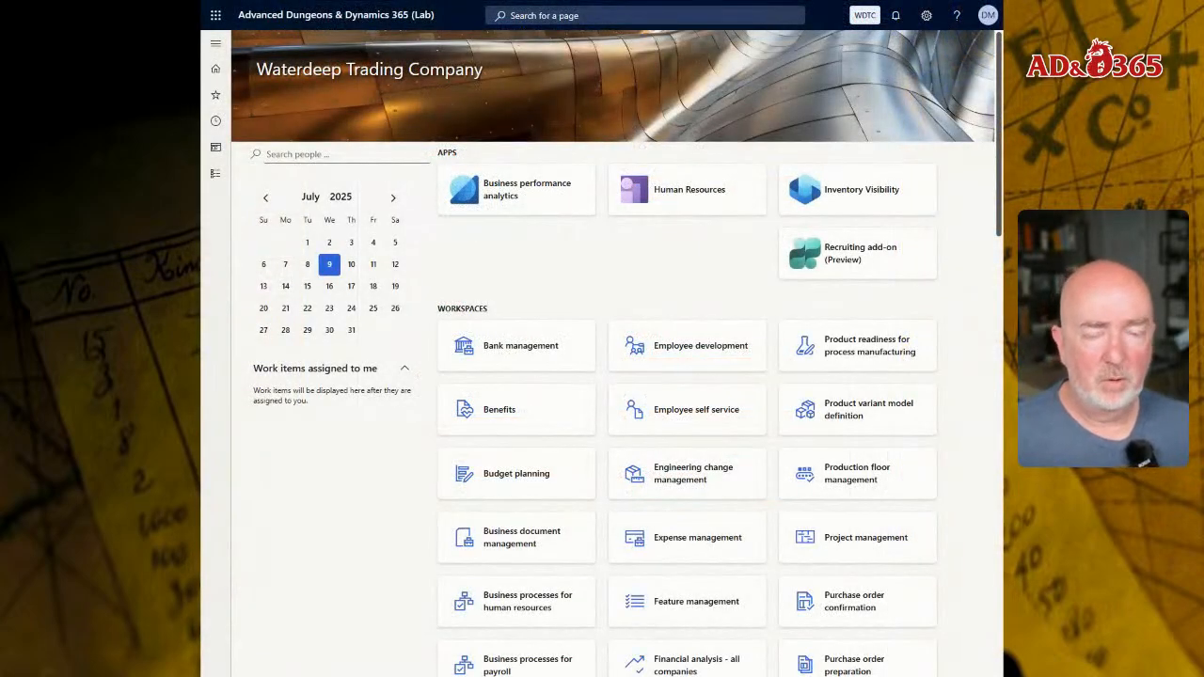
- Switch back to Dynamics 365, search the pages for users, and locate the Users section in the System administration module
click(572, 15)
text(use)
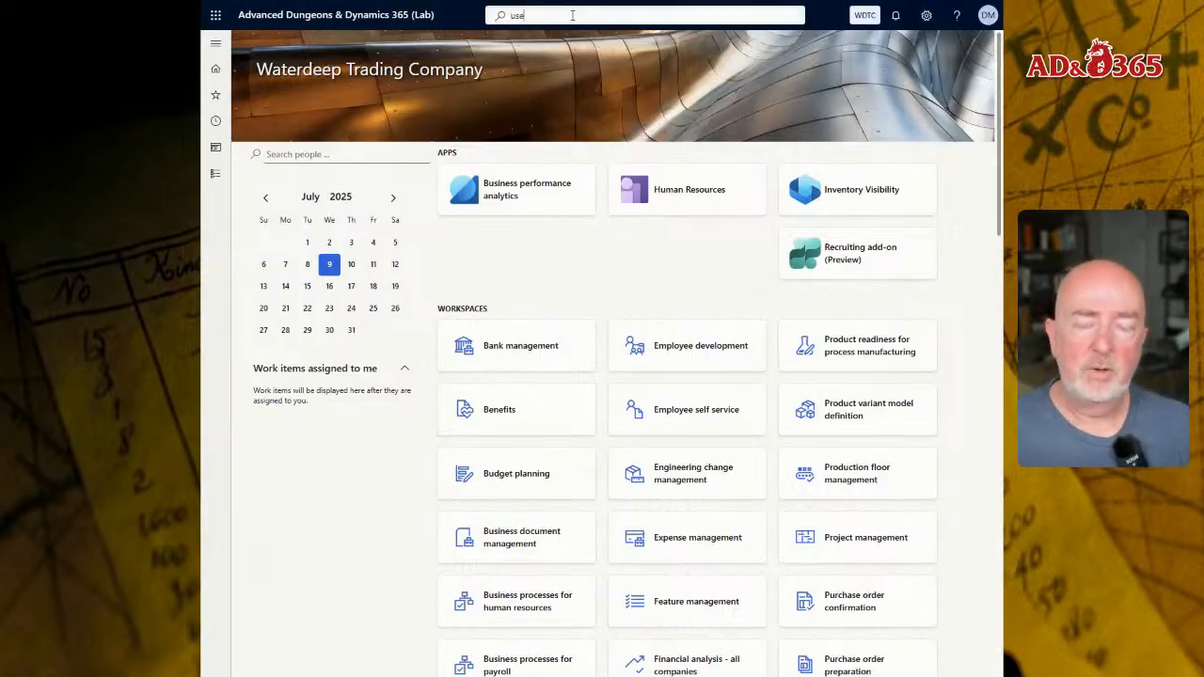
text(rs)
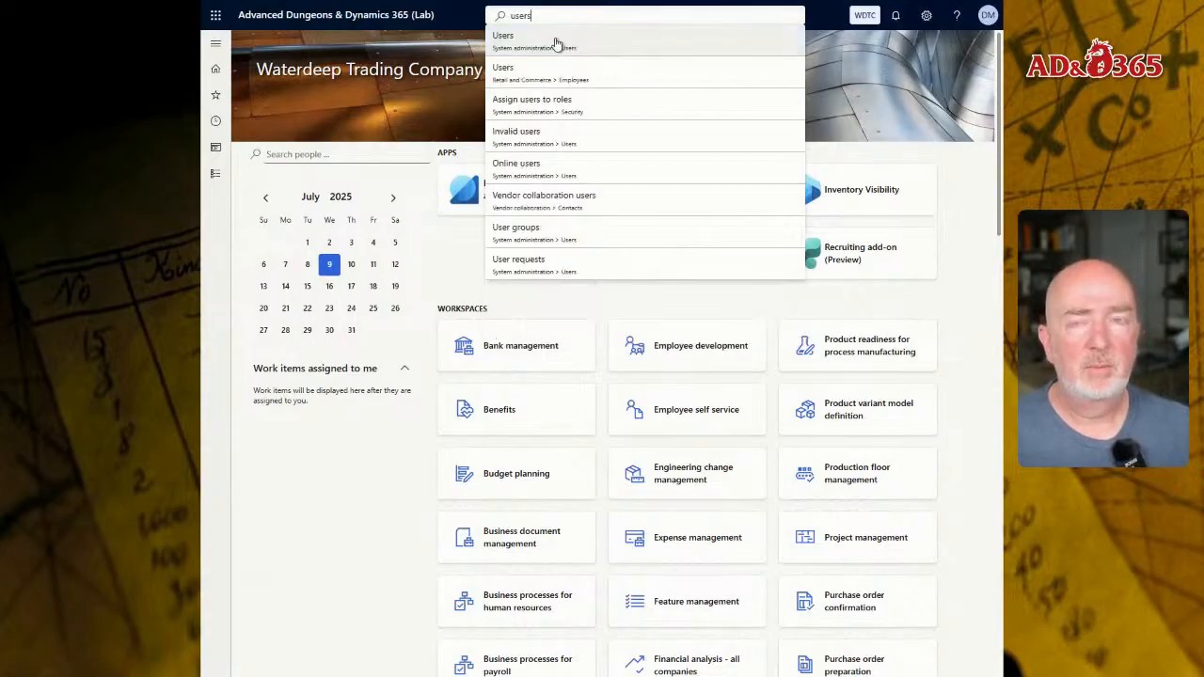
click(215, 175)
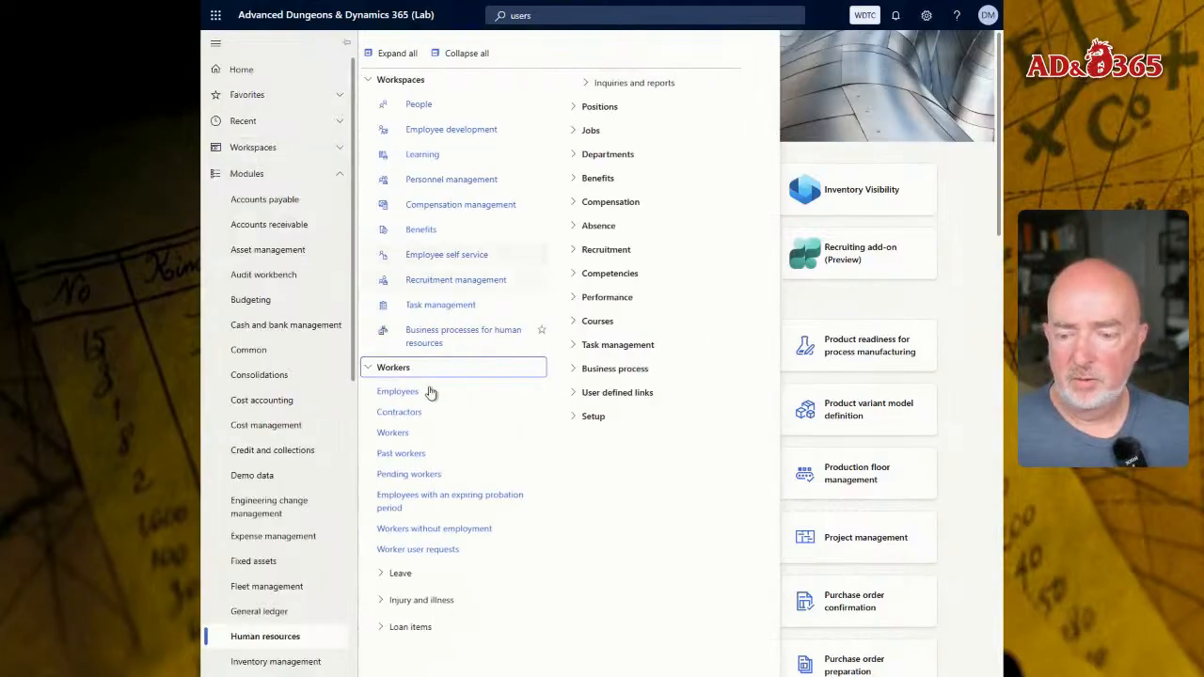
scroll(336, 552, down, 5)
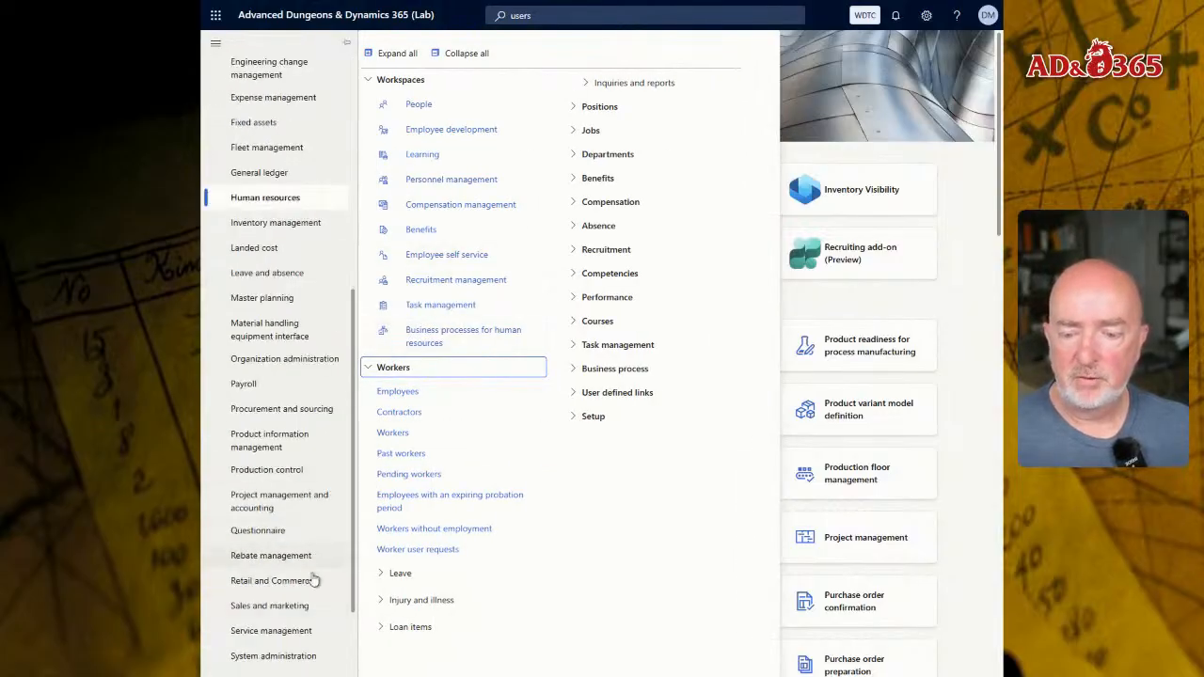
click(293, 657)
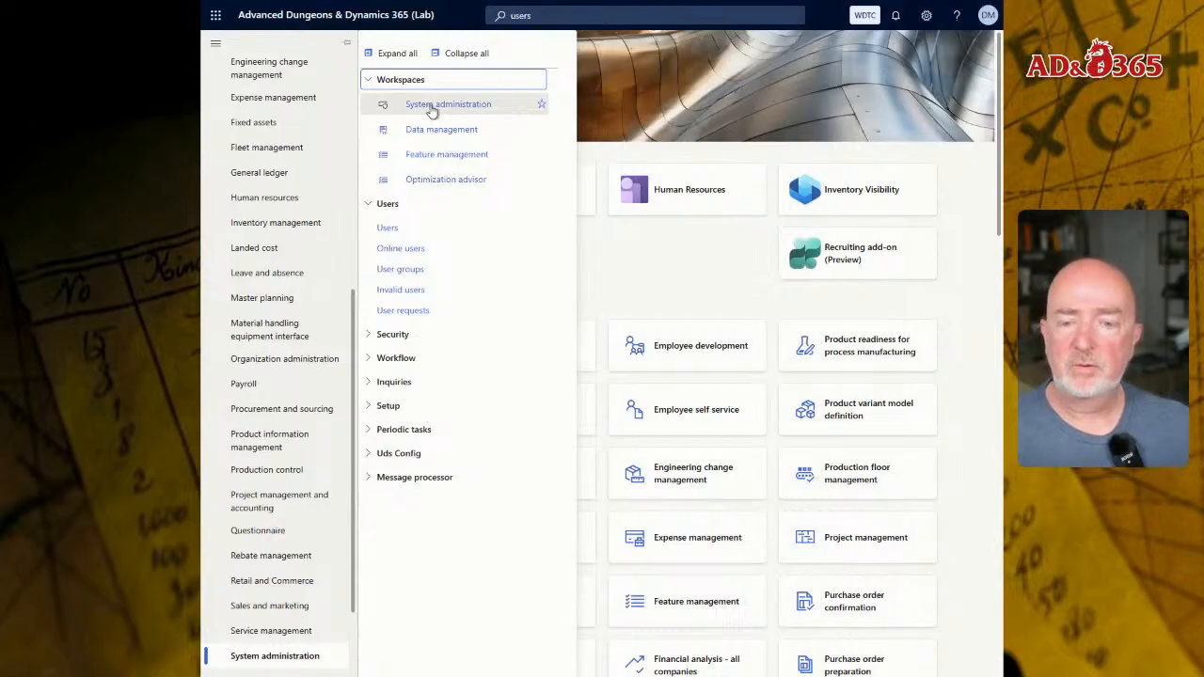
- Open the System administration workspace from the dashboard, and open its user management list
click(699, 255)
scroll(767, 397, down, 5)
scroll(822, 422, down, 7)
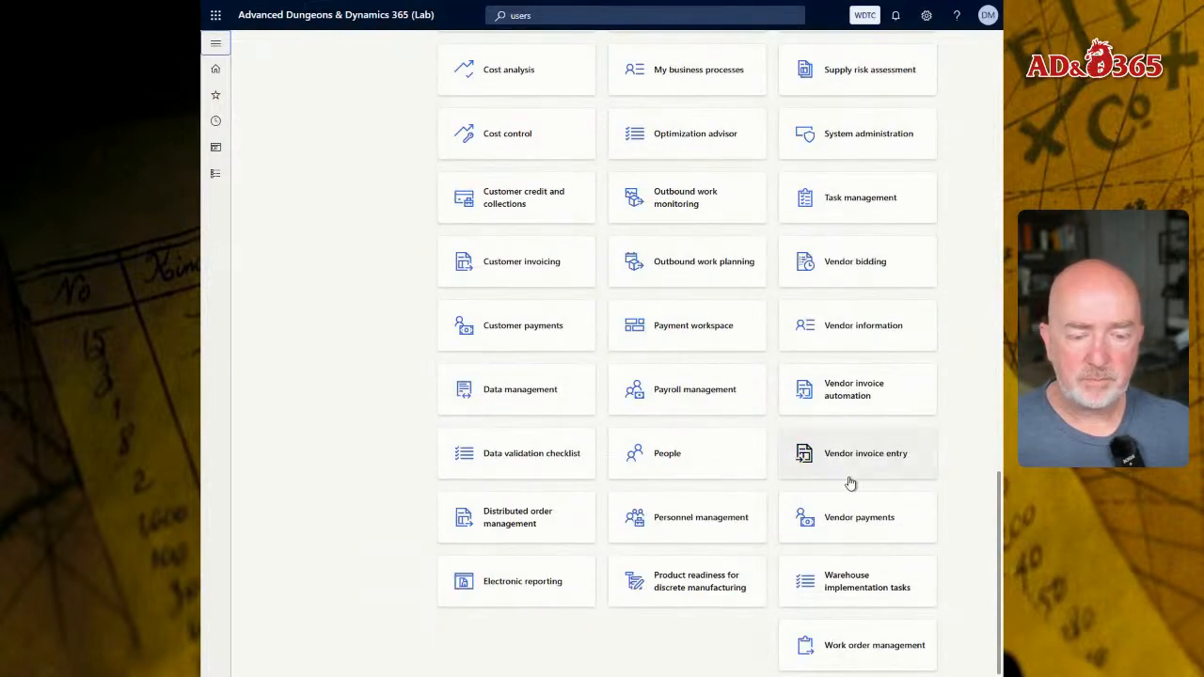
click(854, 134)
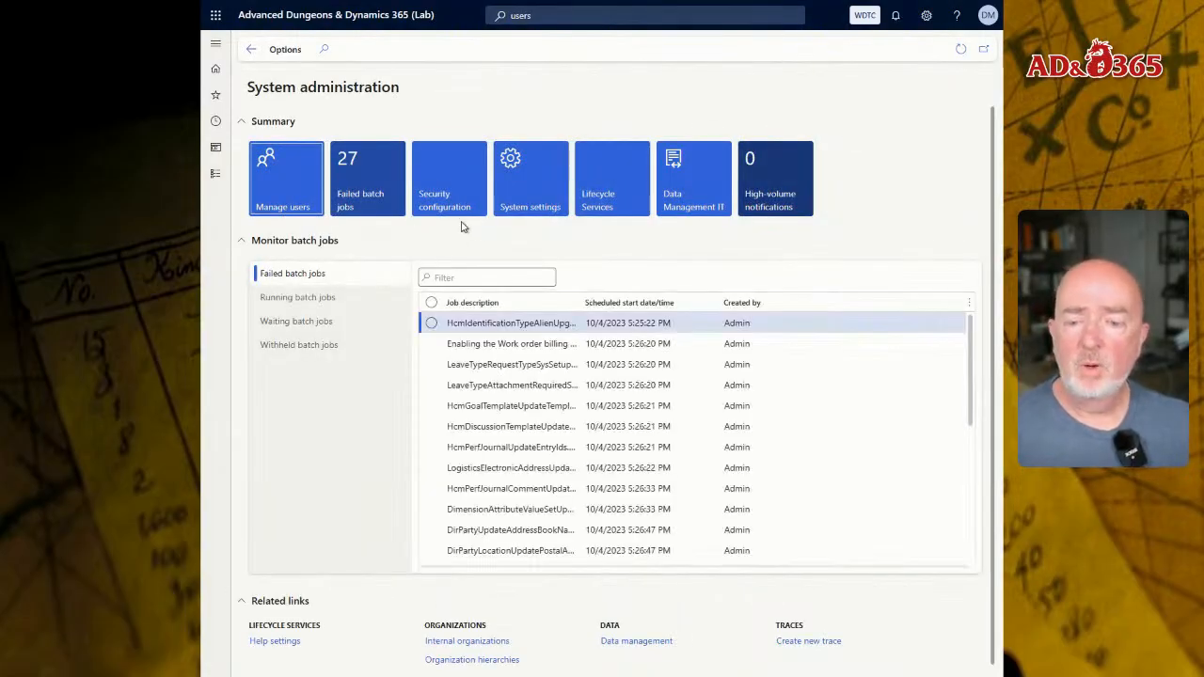
click(279, 185)
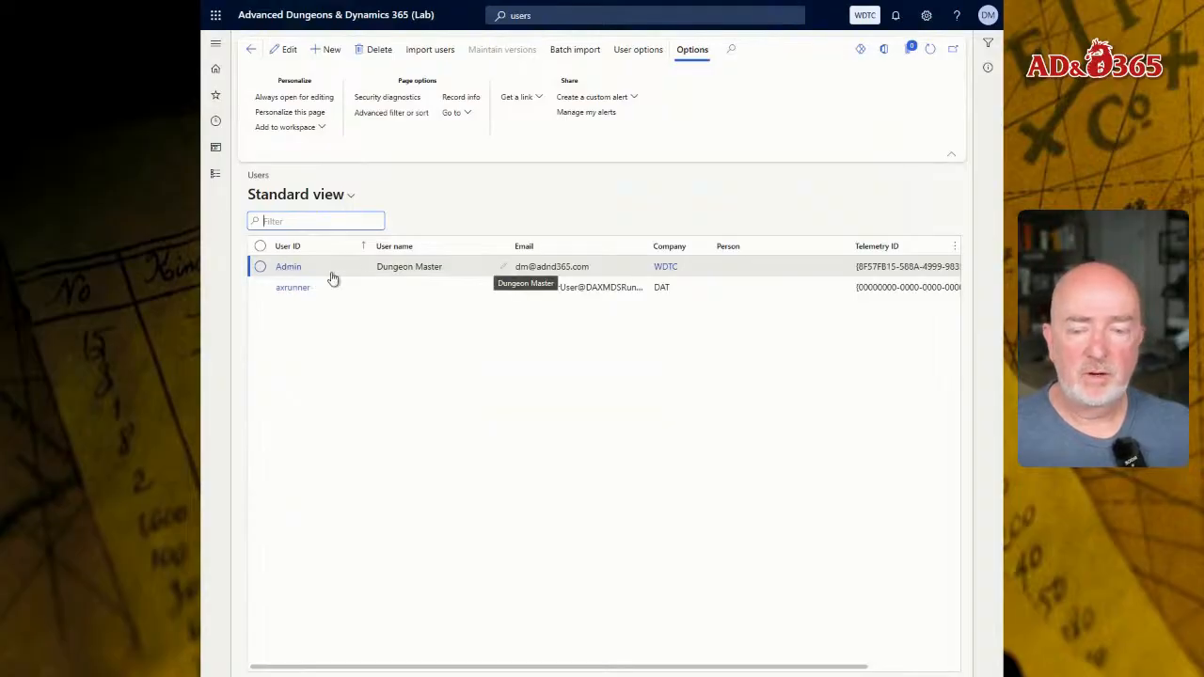
- Open the Admin user, link the owner's worker record in the Person field, and save the user
click(287, 270)
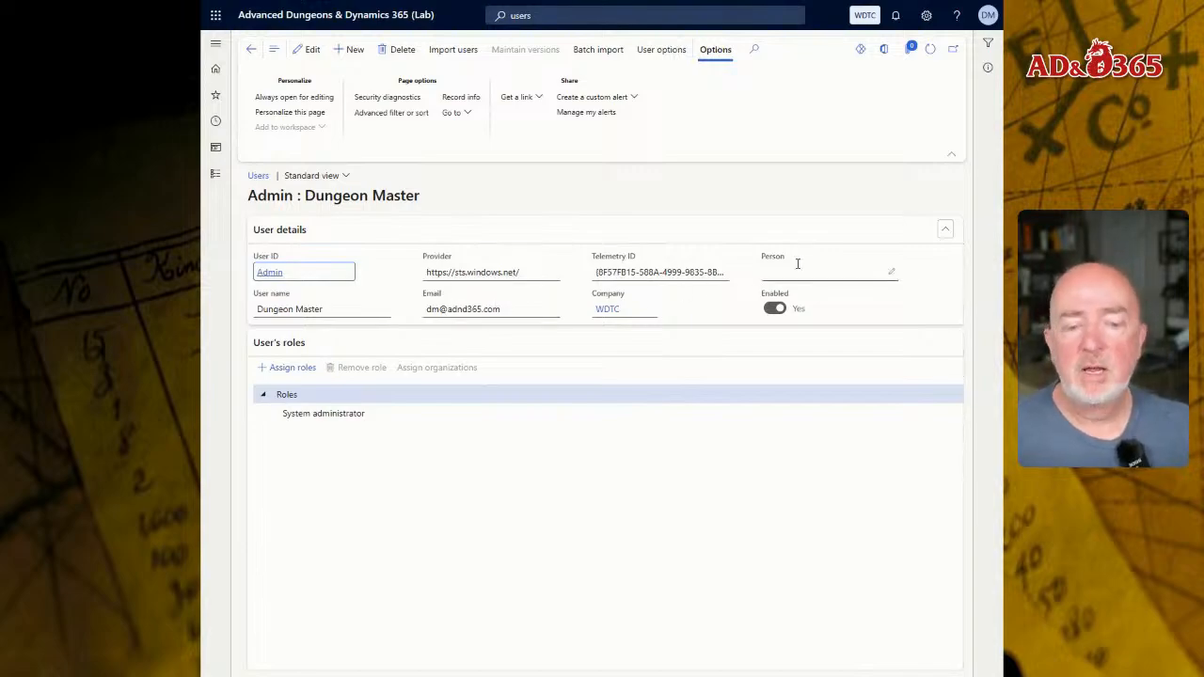
click(888, 274)
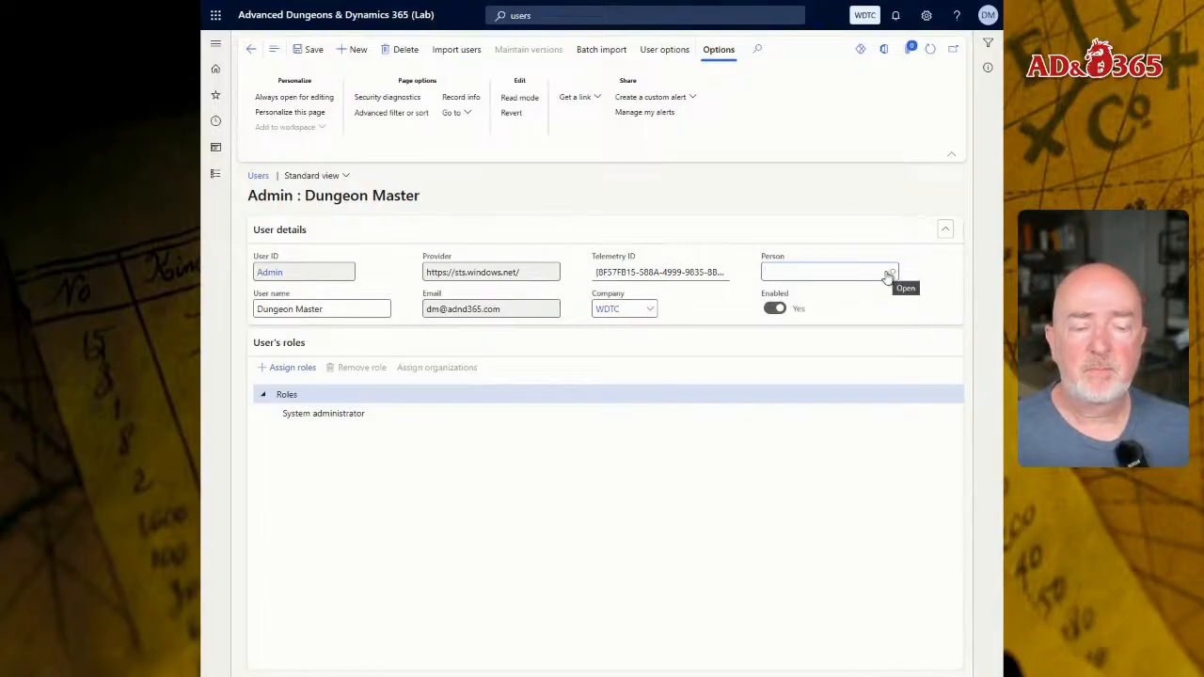
click(888, 275)
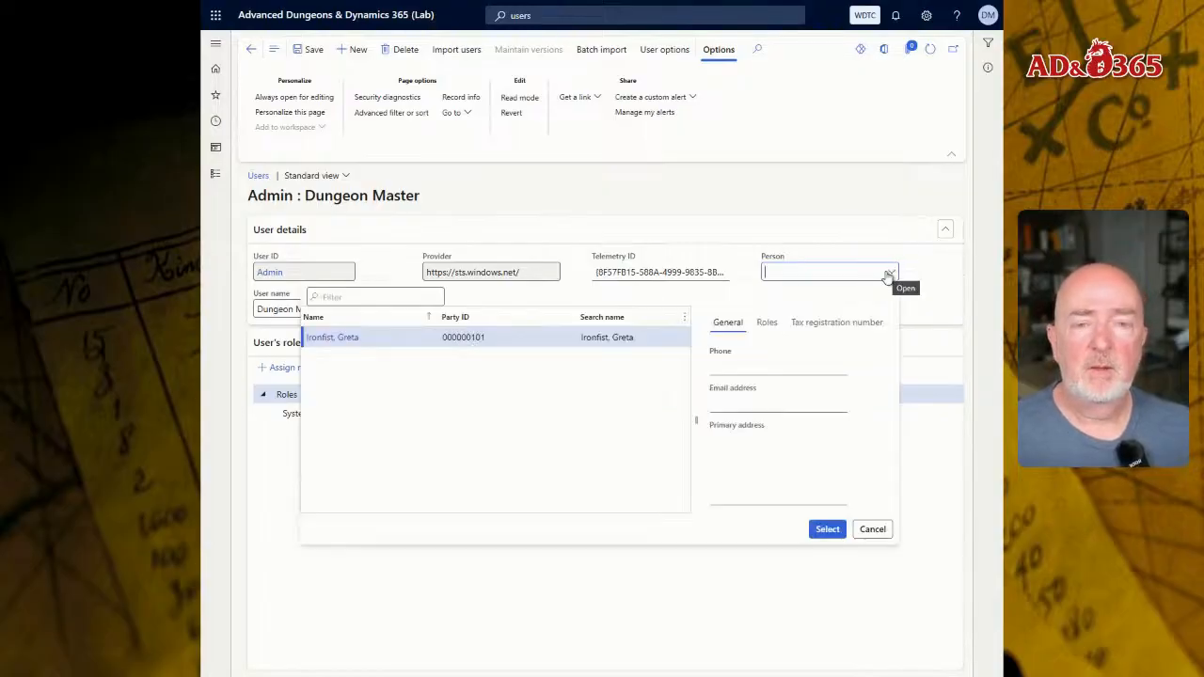
click(498, 337)
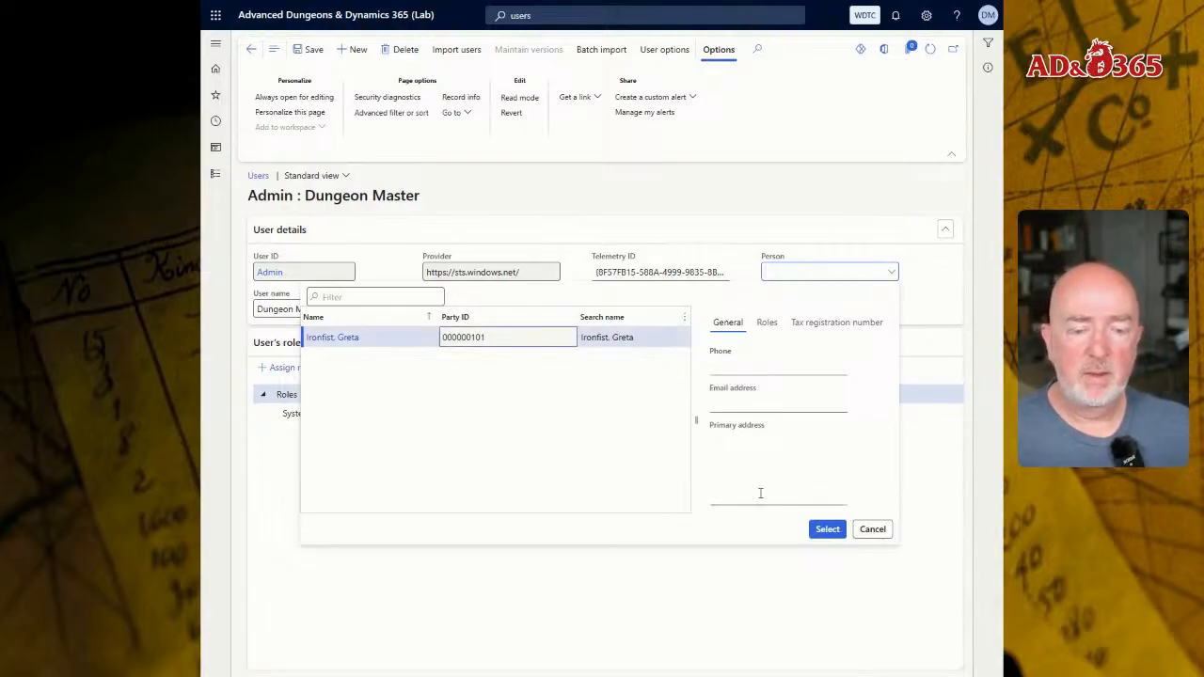
click(827, 529)
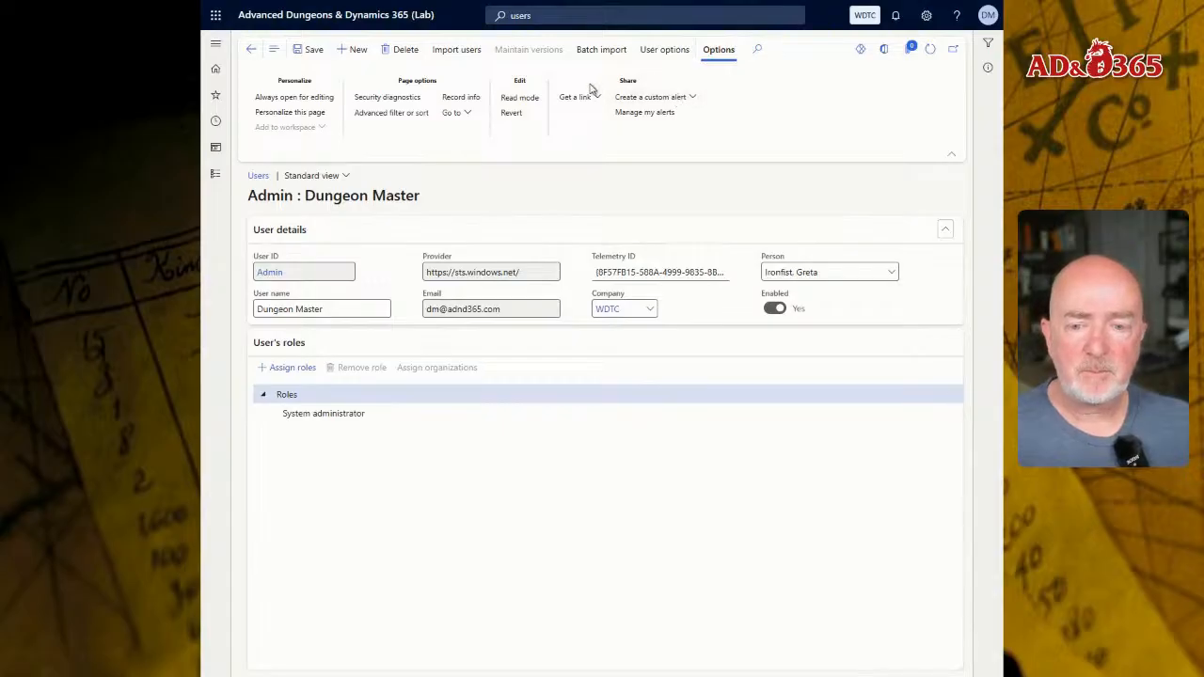
click(298, 55)
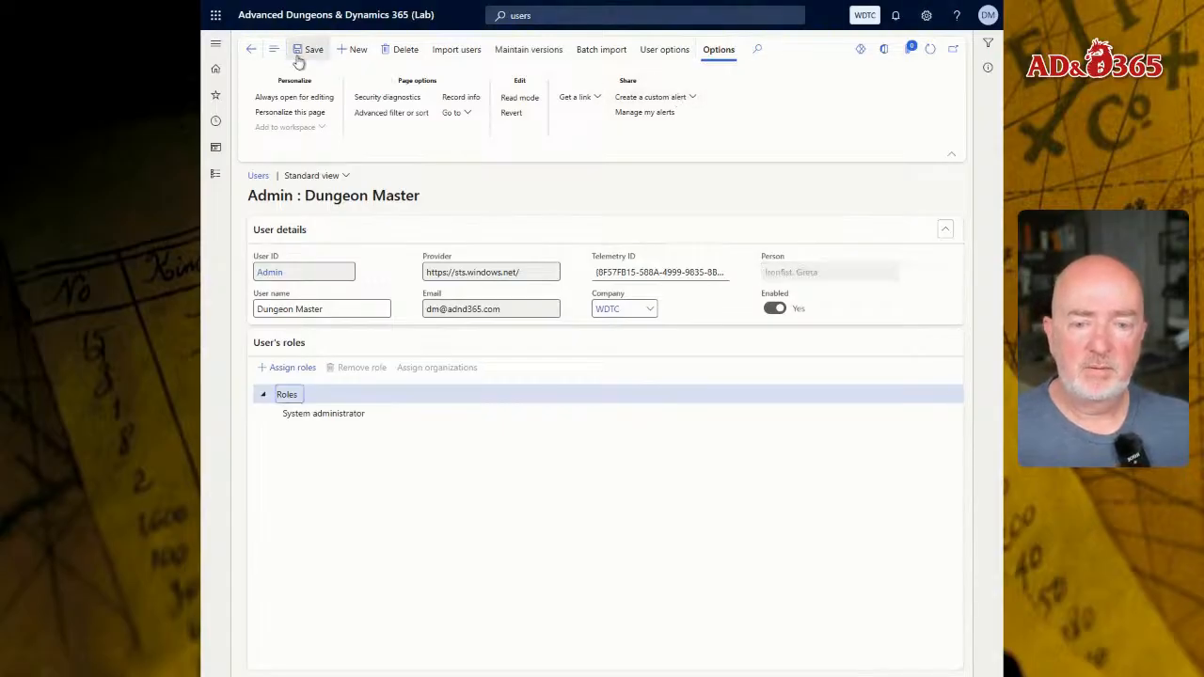
- Open the Admin user's relation versions and examine the effective date, expiration and linked person
click(529, 52)
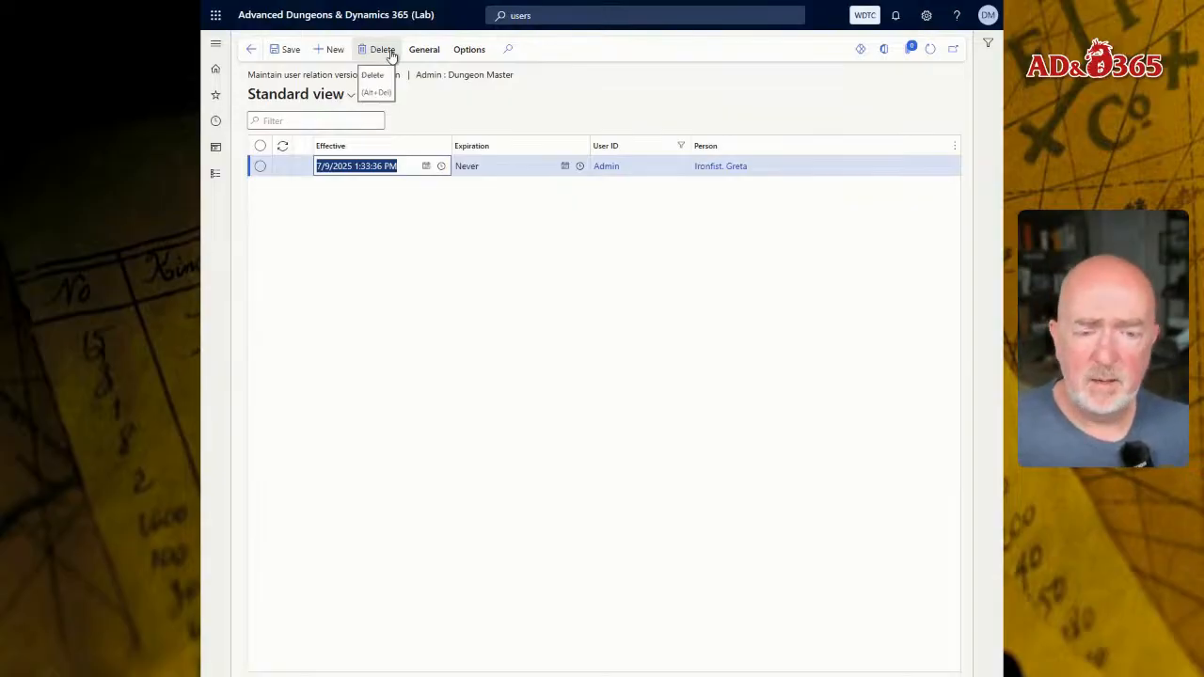
mouse_move(778, 171)
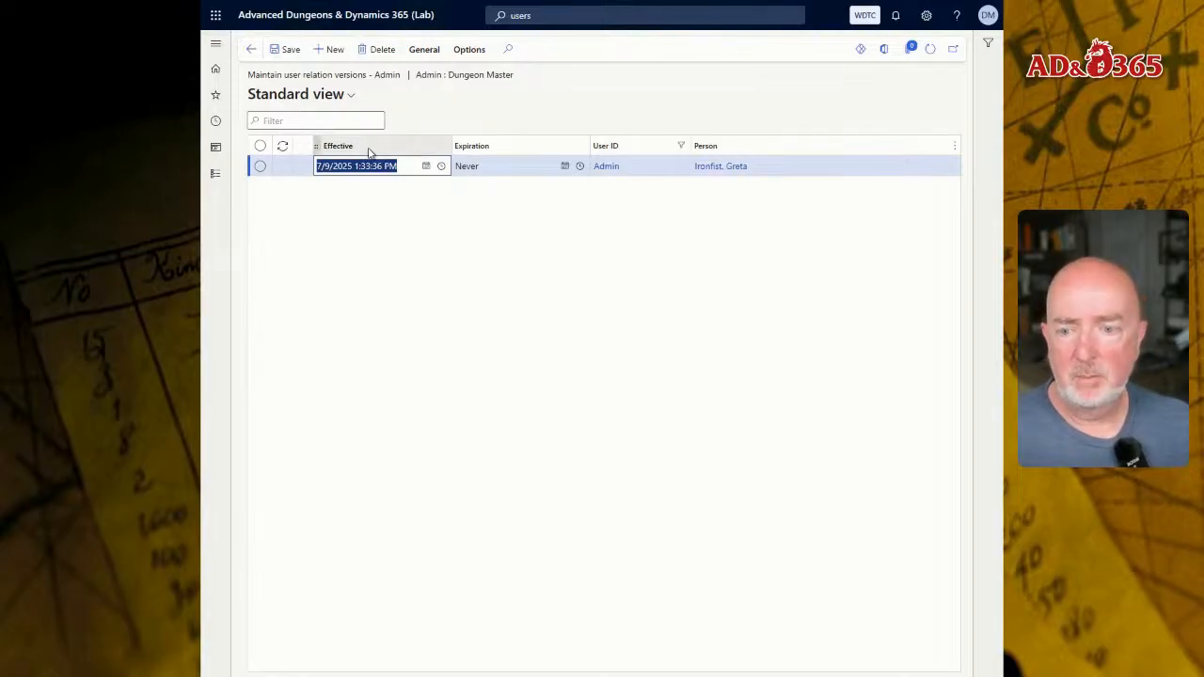
- Search the pages for "empl sel" and open the Employee self service workspace under Human resources
click(574, 14)
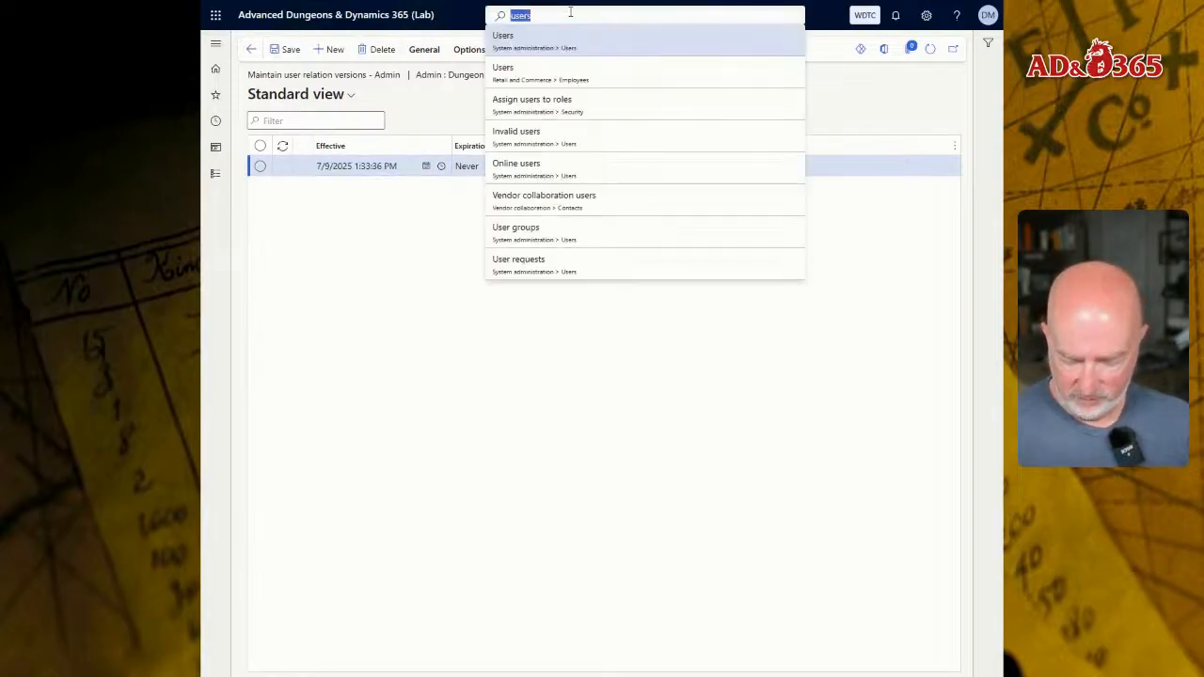
text(empl sel)
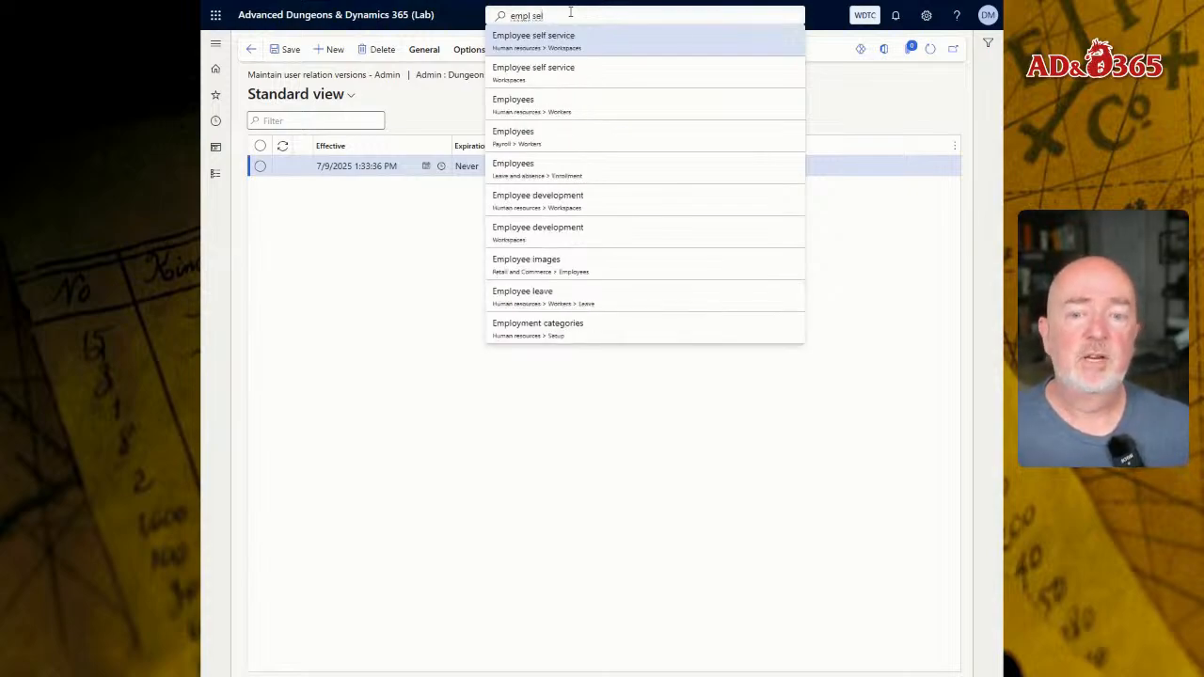
click(528, 44)
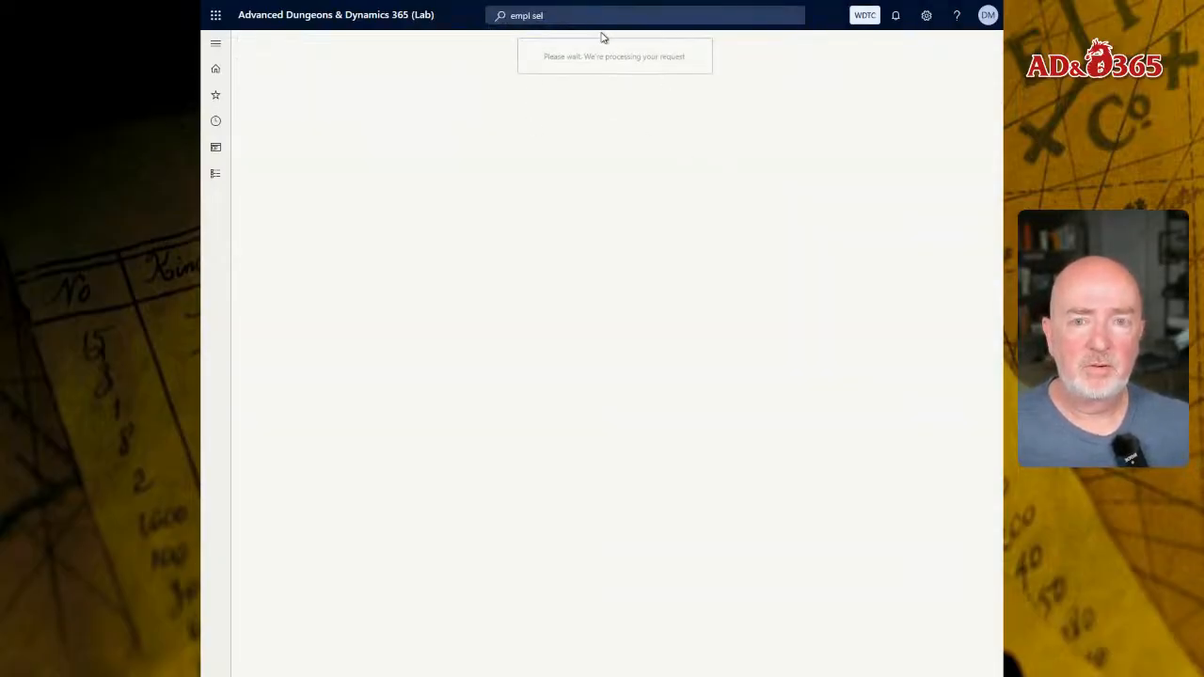